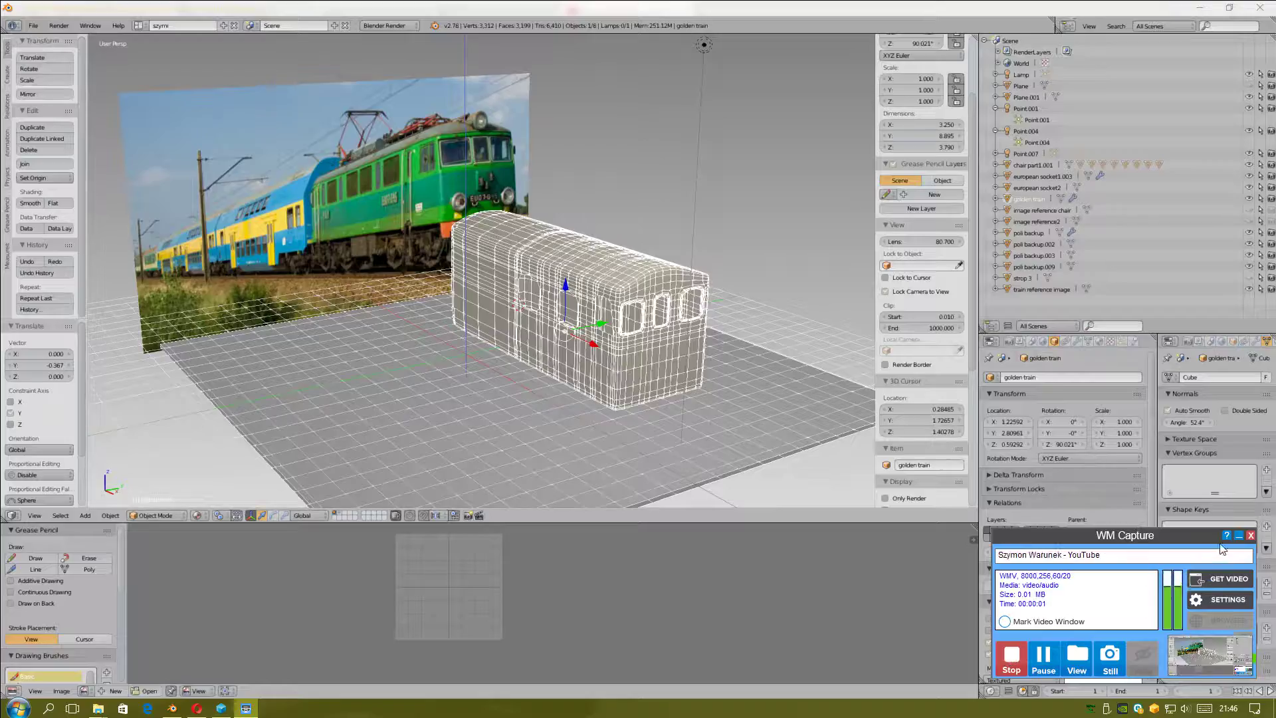
Step: Zoom in and orbit for a closer, lower view of the wireframe train carriage
{"action": "left_click", "coordinate": [1240, 536]}
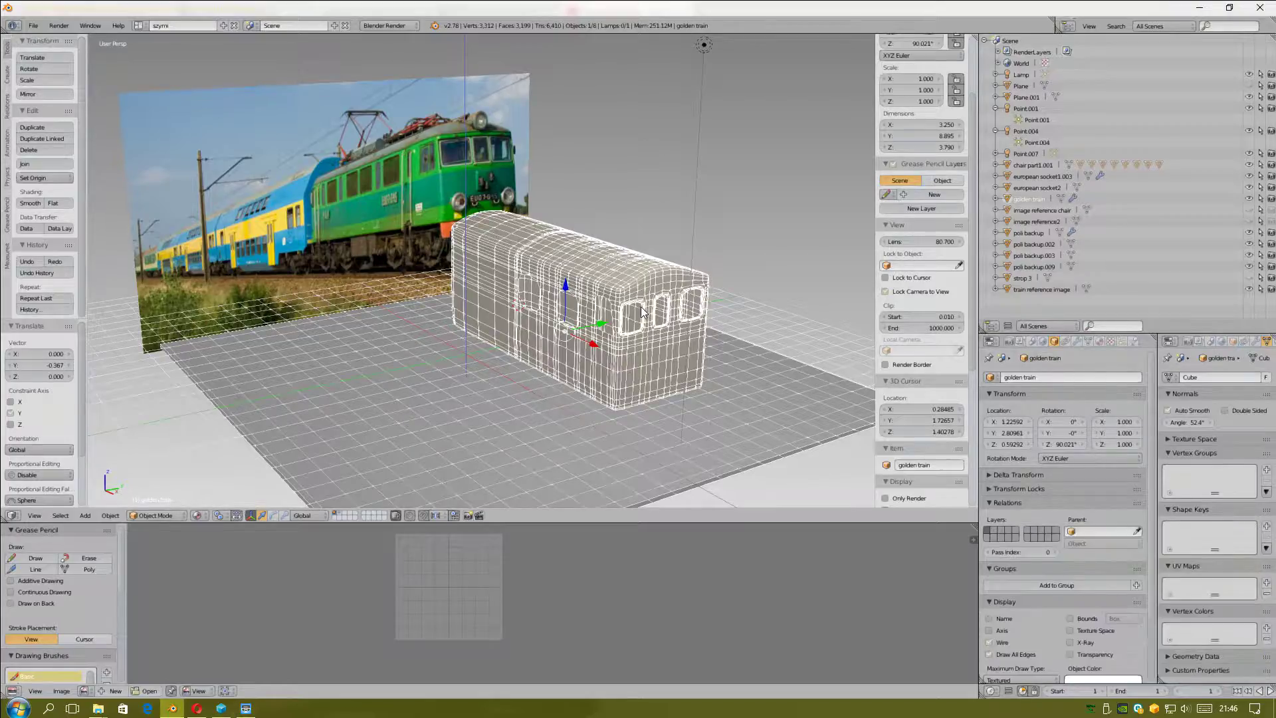
{"action": "scroll", "coordinate": [599, 287], "scroll_direction": "up", "scroll_amount": 2}
{"action": "scroll", "coordinate": [630, 305], "scroll_direction": "up", "scroll_amount": 2}
{"action": "middle_click_drag", "start_coordinate": [630, 305], "coordinate": [609, 296]}
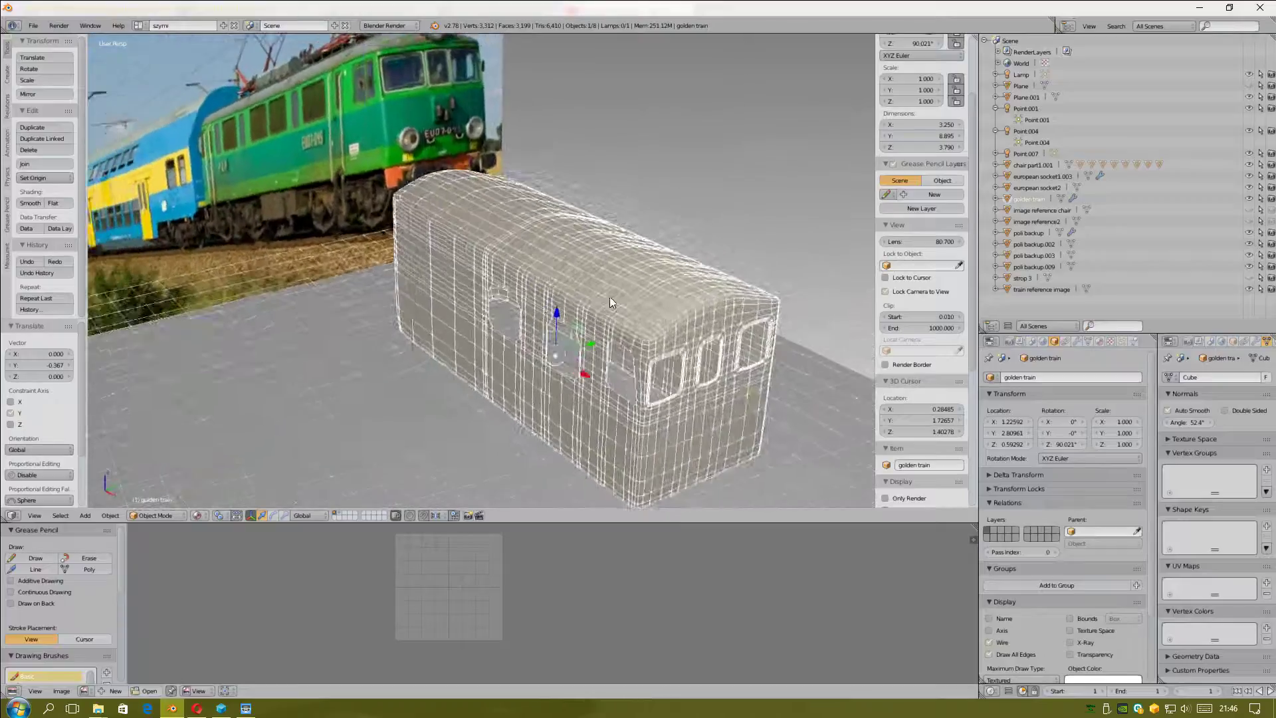
Step: Enable Mirror on the carriage material and raise reflectivity to 0.903
{"action": "left_click", "coordinate": [1101, 344]}
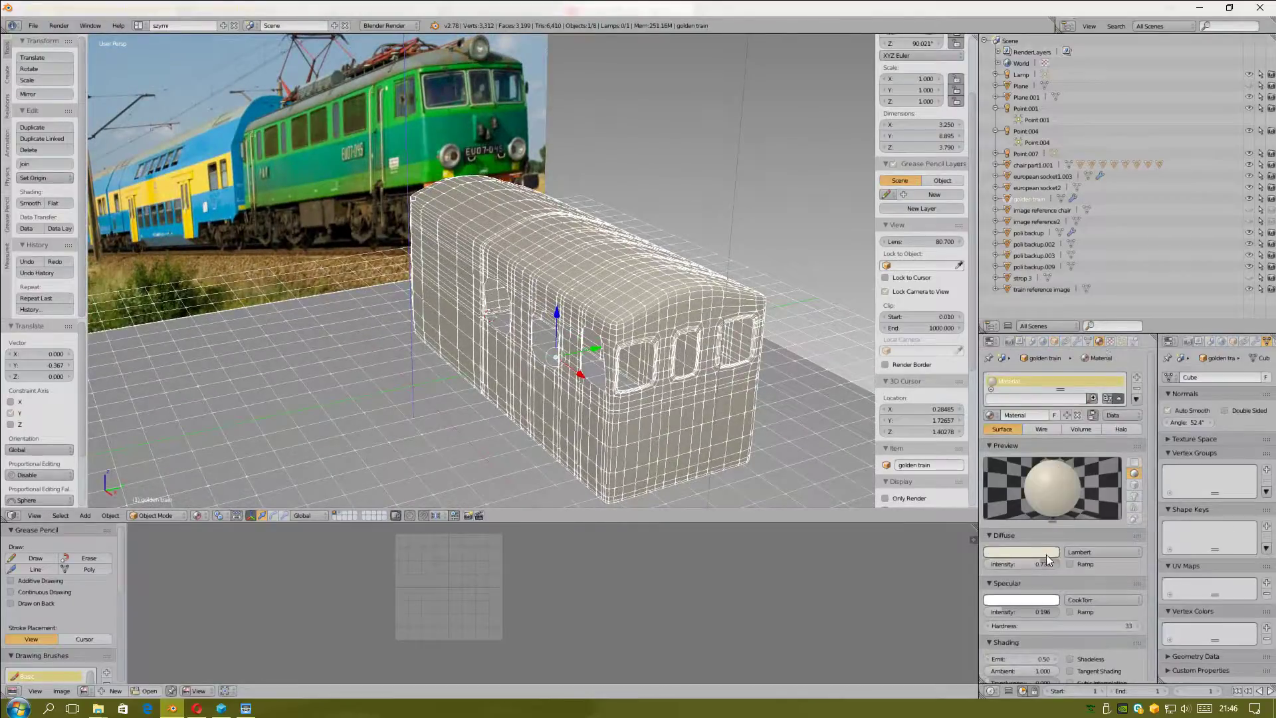
{"action": "scroll", "coordinate": [1048, 558], "scroll_direction": "down", "scroll_amount": 3}
{"action": "middle_click_drag", "start_coordinate": [682, 357], "coordinate": [675, 365]}
{"action": "scroll", "coordinate": [1082, 561], "scroll_direction": "down", "scroll_amount": 3}
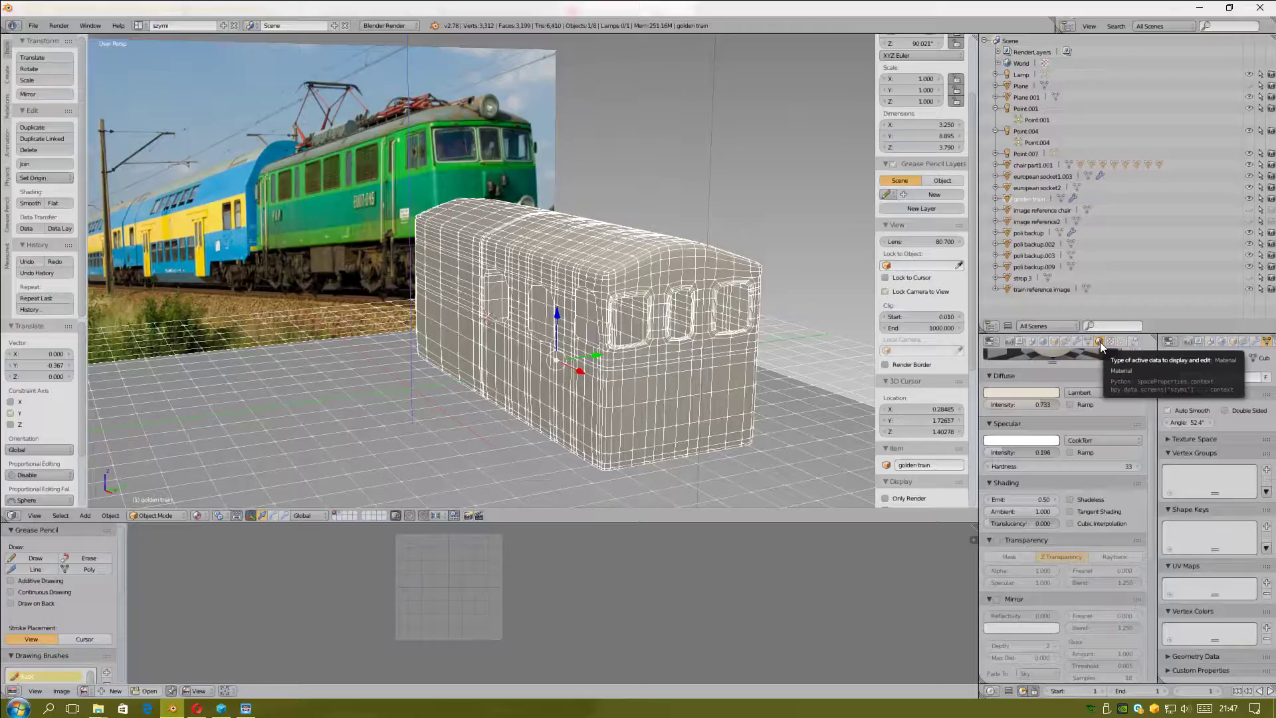
{"action": "scroll", "coordinate": [997, 558], "scroll_direction": "down", "scroll_amount": 2}
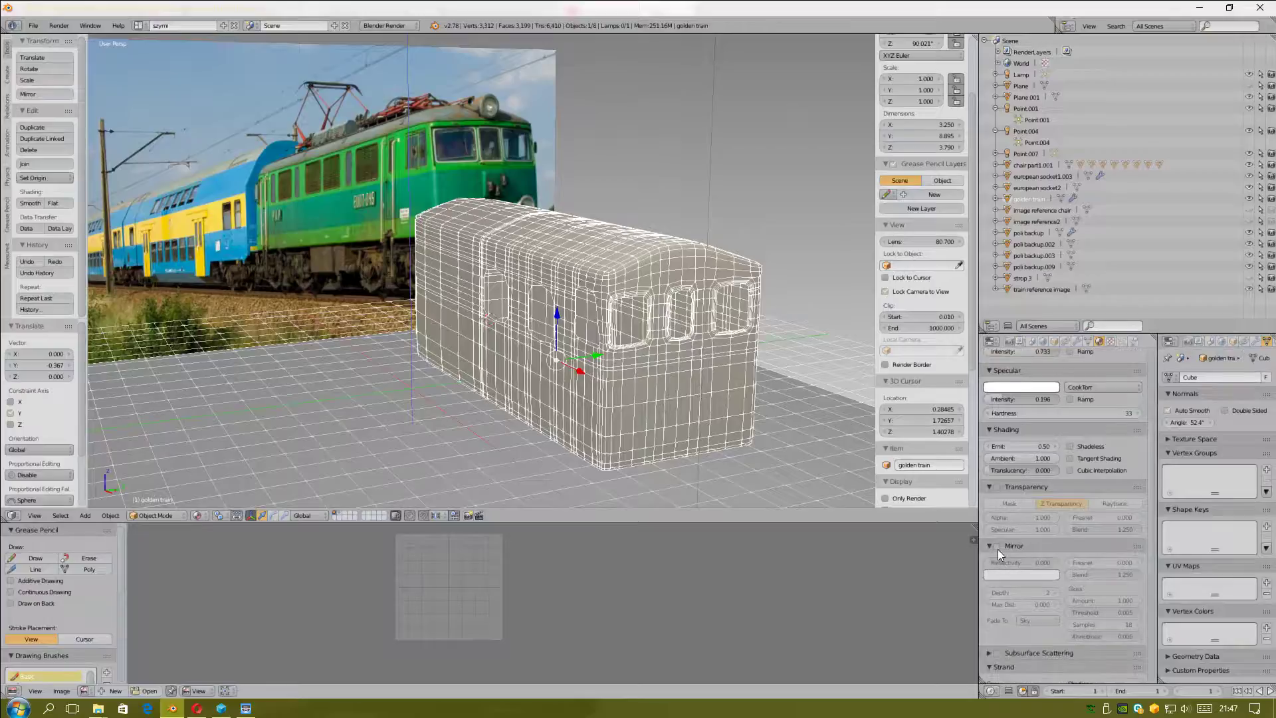
{"action": "scroll", "coordinate": [999, 550], "scroll_direction": "down", "scroll_amount": 1}
{"action": "left_click", "coordinate": [997, 521]}
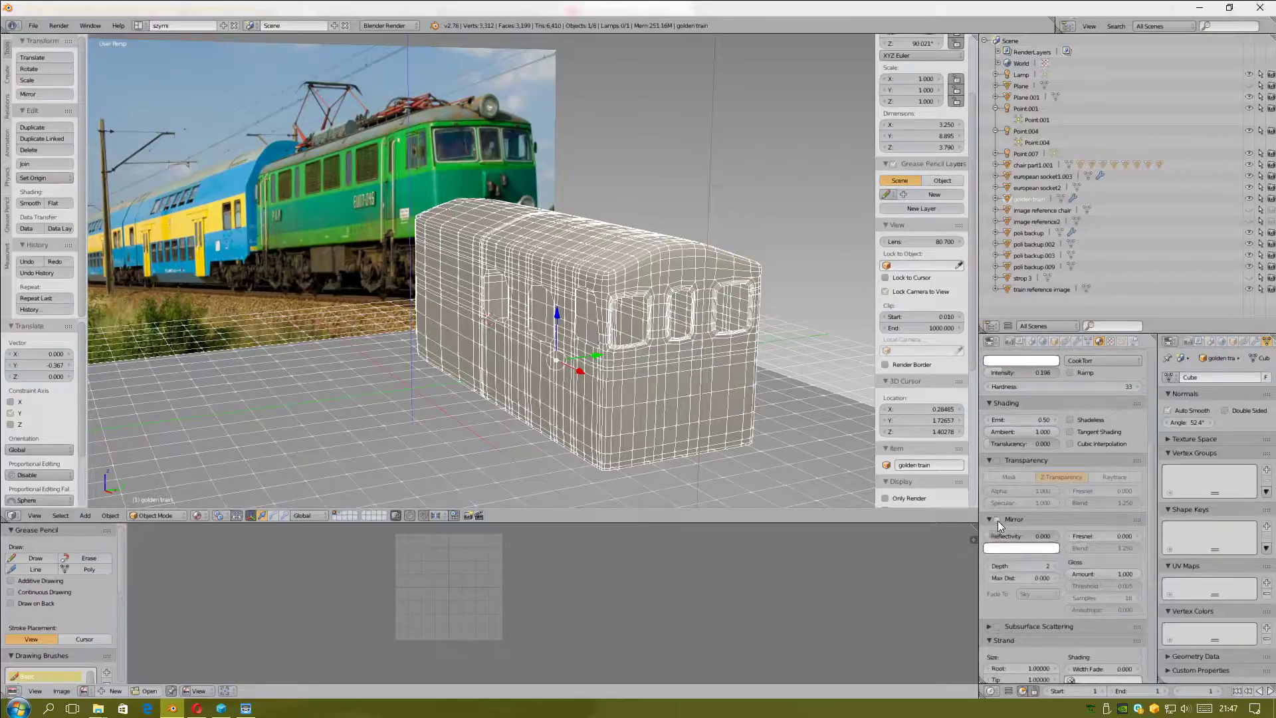
{"action": "left_click_drag", "start_coordinate": [1015, 541], "coordinate": [1047, 550]}
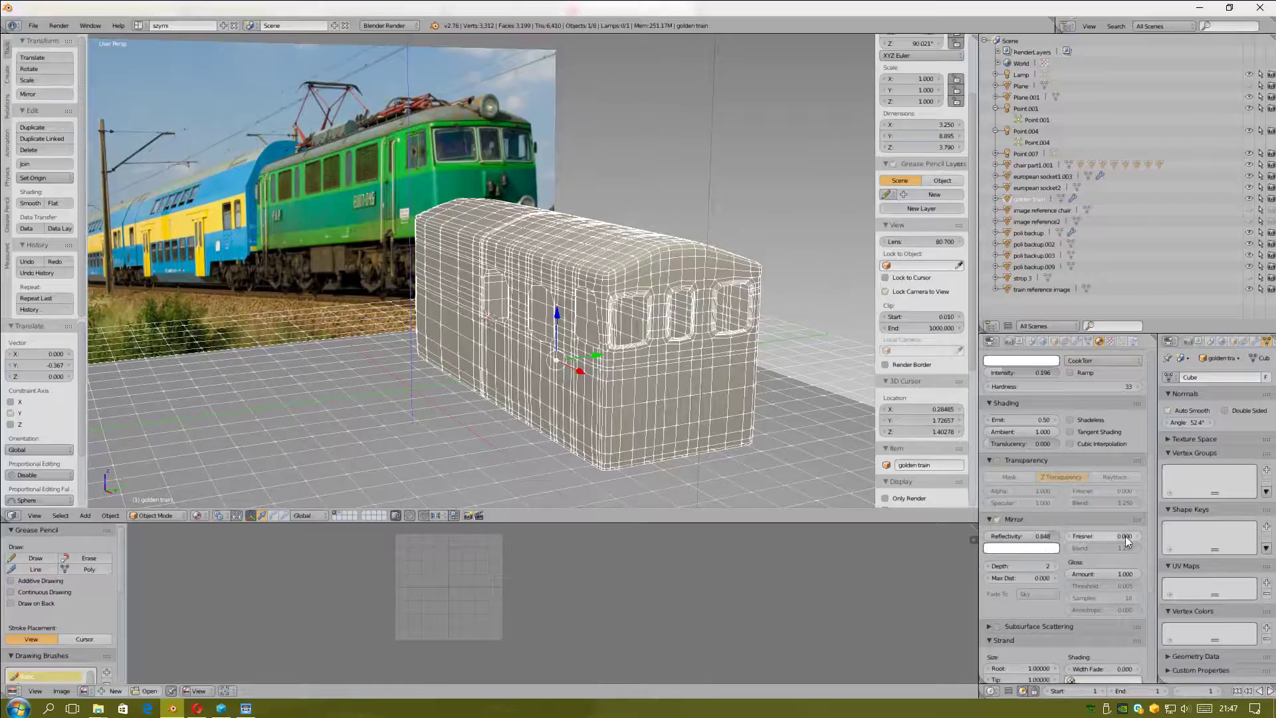
Step: Set the mirror Fresnel to 0.300, blend to 2.300 and depth to 10
{"action": "scroll", "coordinate": [1084, 538], "scroll_direction": "up", "scroll_amount": 3, "text": "ctrl"}
{"action": "scroll", "coordinate": [1150, 606], "scroll_direction": "down", "scroll_amount": 3}
{"action": "scroll", "coordinate": [1154, 585], "scroll_direction": "up", "scroll_amount": 4}
{"action": "scroll", "coordinate": [1152, 553], "scroll_direction": "up", "scroll_amount": 6}
{"action": "scroll", "coordinate": [1150, 485], "scroll_direction": "down", "scroll_amount": 2}
{"action": "scroll", "coordinate": [1148, 509], "scroll_direction": "down", "scroll_amount": 2}
{"action": "scroll", "coordinate": [1148, 509], "scroll_direction": "down", "scroll_amount": 1}
{"action": "scroll", "coordinate": [1148, 522], "scroll_direction": "down", "scroll_amount": 1}
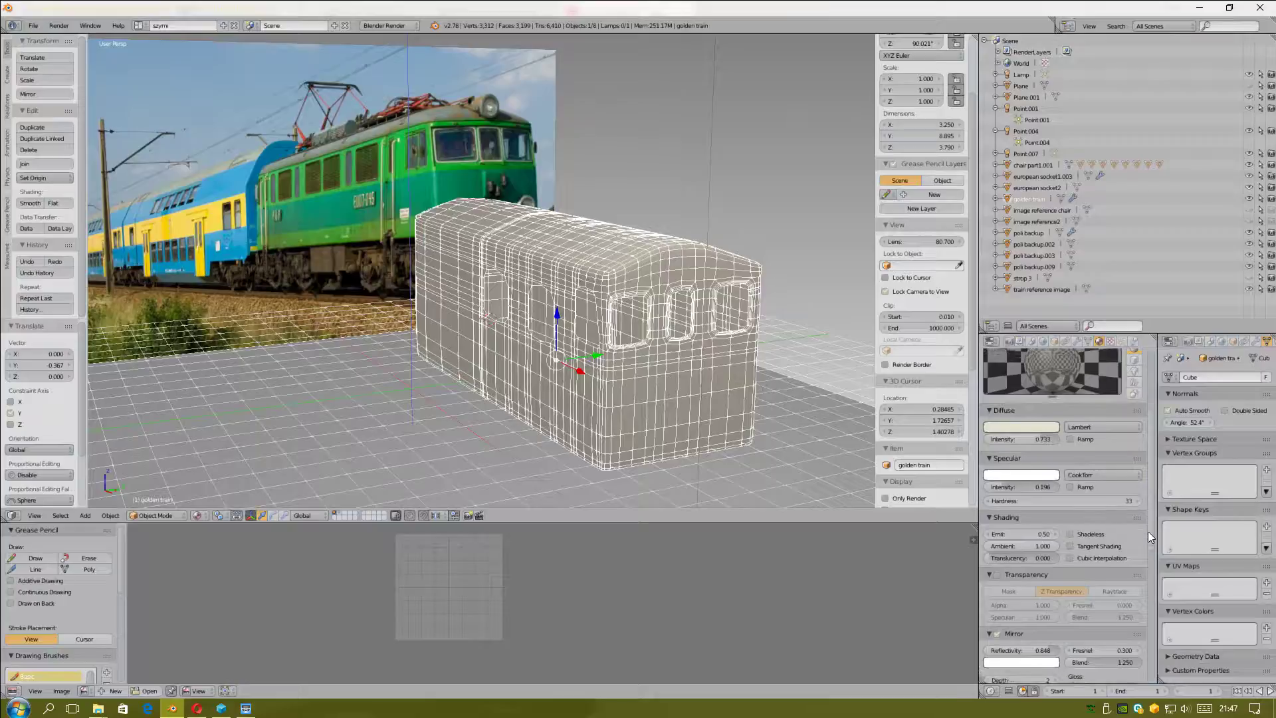
{"action": "scroll", "coordinate": [1148, 531], "scroll_direction": "down", "scroll_amount": 1}
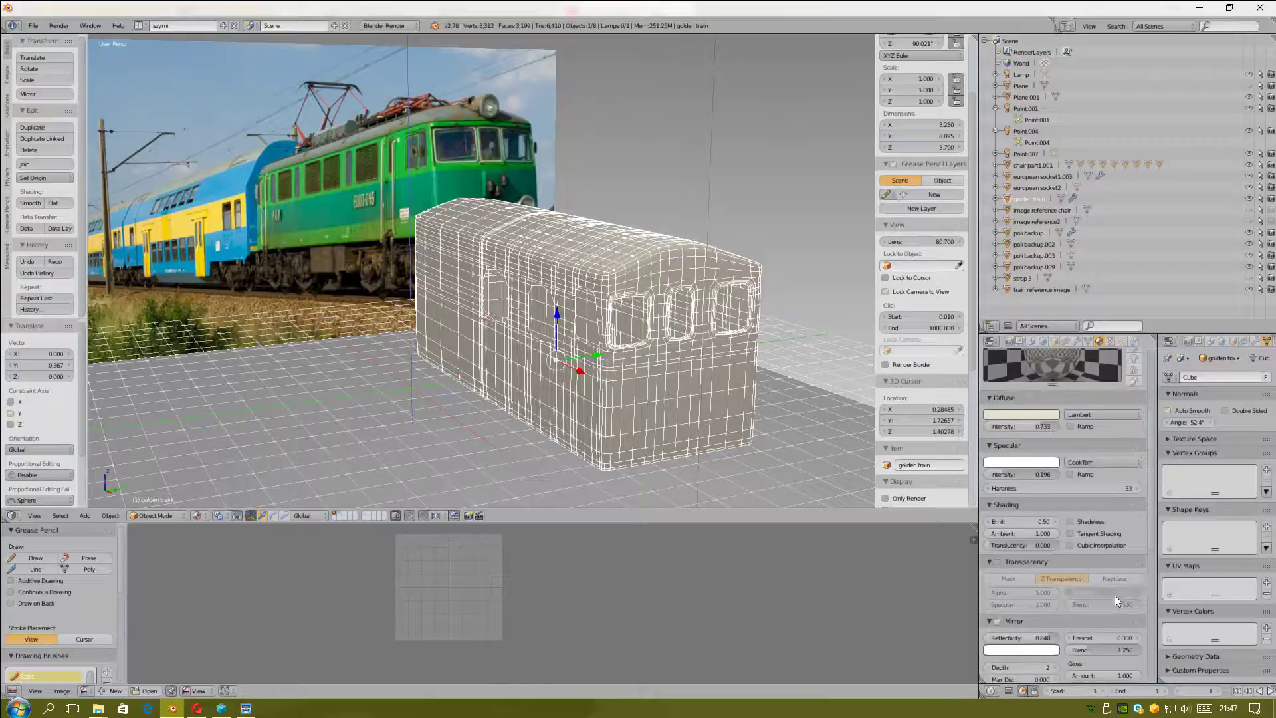
{"action": "scroll", "coordinate": [1106, 616], "scroll_direction": "down", "scroll_amount": 3}
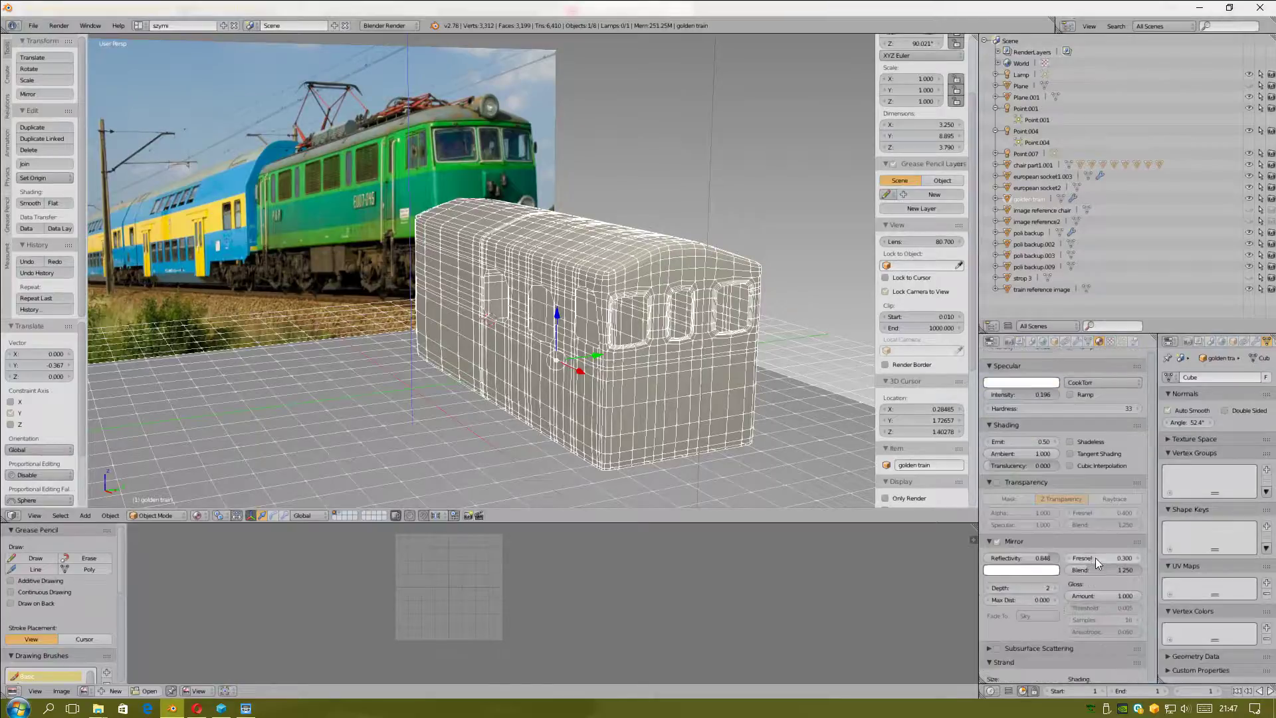
{"action": "mouse_move", "coordinate": [1093, 576]}
{"action": "left_mouse_down"}
{"action": "mouse_move", "coordinate": [1107, 574]}
{"action": "mouse_move", "coordinate": [1053, 556]}
{"action": "left_mouse_up"}
{"action": "left_click_drag", "start_coordinate": [1092, 601], "coordinate": [1112, 598]}
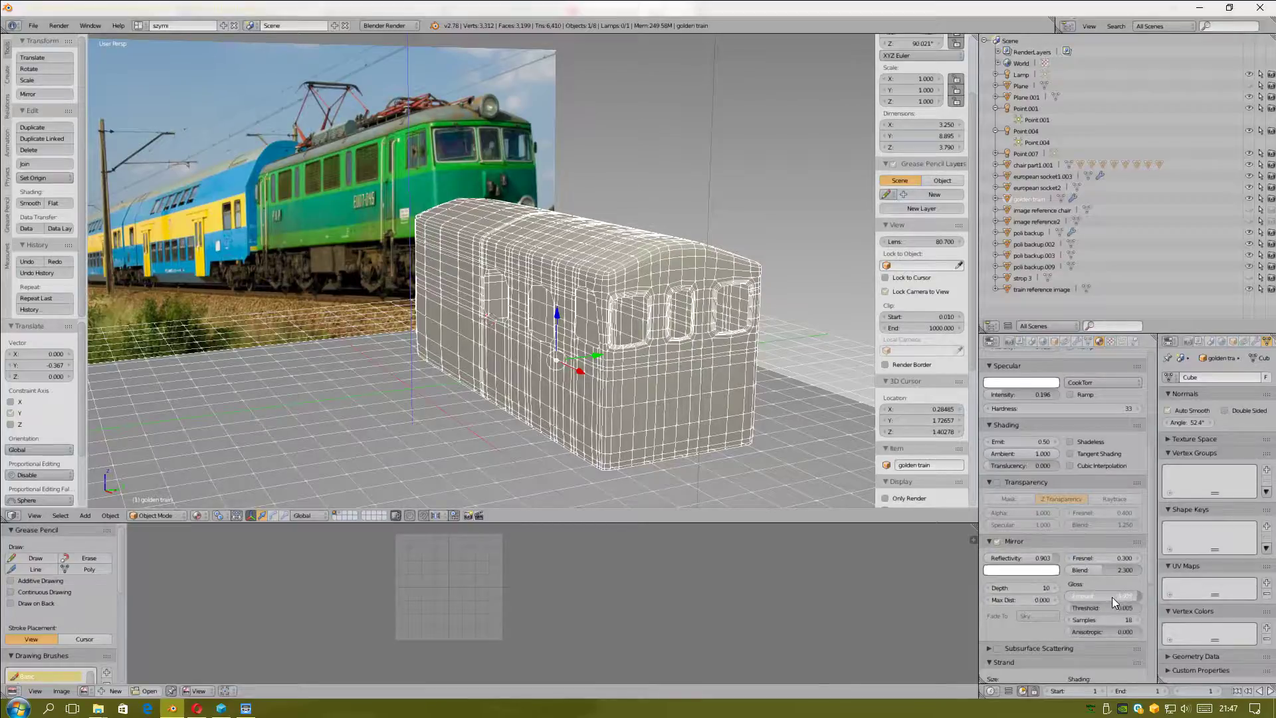
Step: Set diffuse intensity 0.991, emit 0.76, hardness 13, translucency 0.876 and specular intensity 0.592
{"action": "scroll", "coordinate": [1153, 482], "scroll_direction": "up", "scroll_amount": 8}
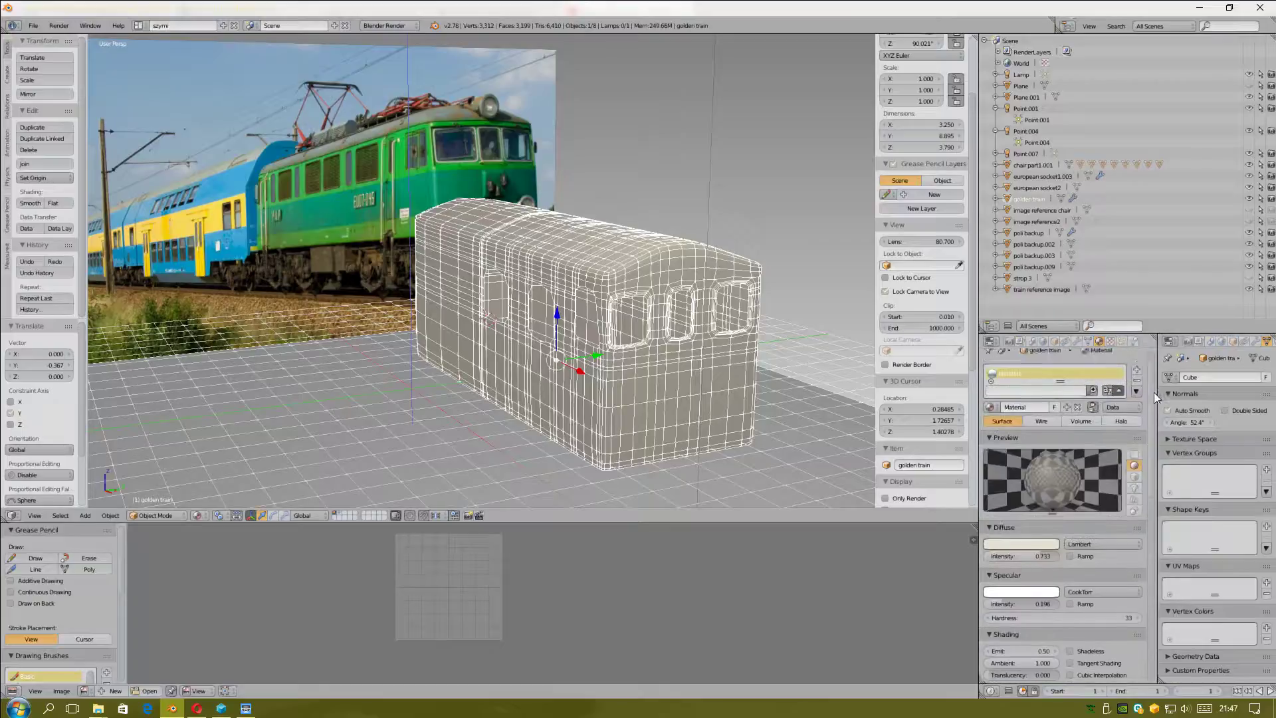
{"action": "scroll", "coordinate": [1154, 392], "scroll_direction": "down", "scroll_amount": 2}
{"action": "left_click_drag", "start_coordinate": [1040, 504], "coordinate": [1067, 500]}
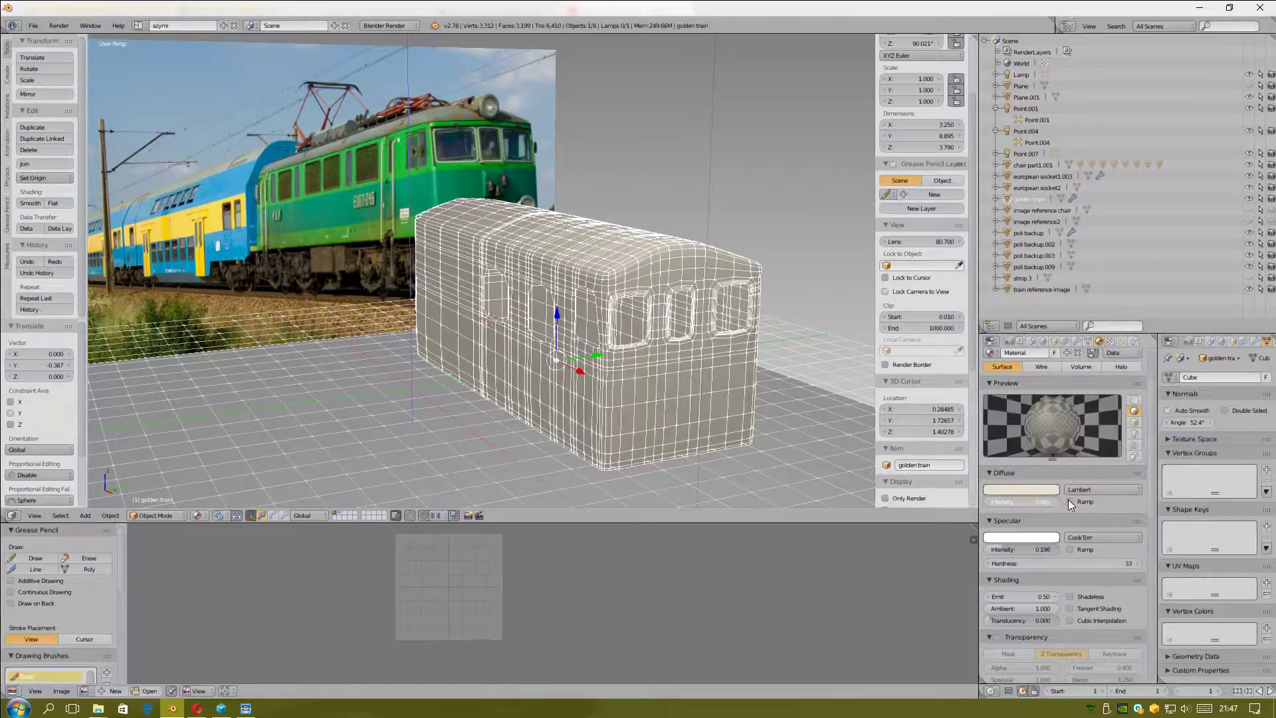
{"action": "left_click_drag", "start_coordinate": [1001, 600], "coordinate": [1023, 594]}
{"action": "left_click_drag", "start_coordinate": [1106, 562], "coordinate": [1068, 566]}
{"action": "left_click_drag", "start_coordinate": [996, 619], "coordinate": [1067, 621]}
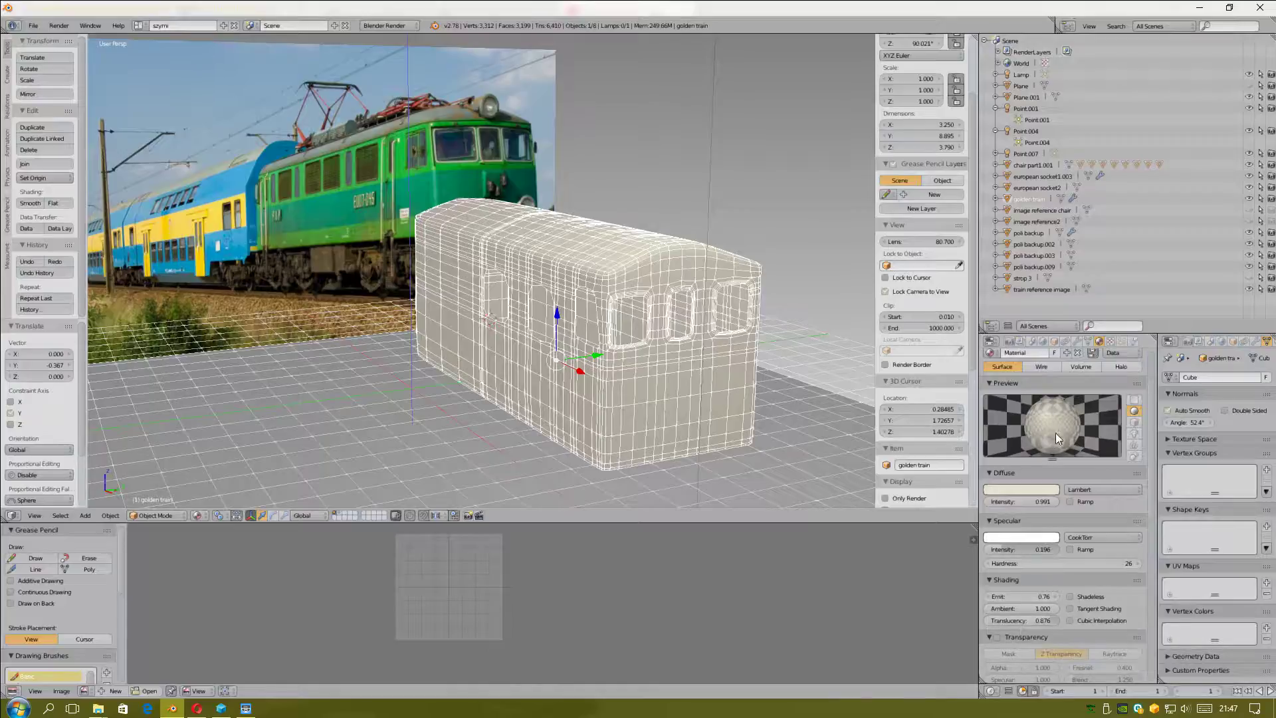
{"action": "left_click_drag", "start_coordinate": [1007, 550], "coordinate": [1080, 566]}
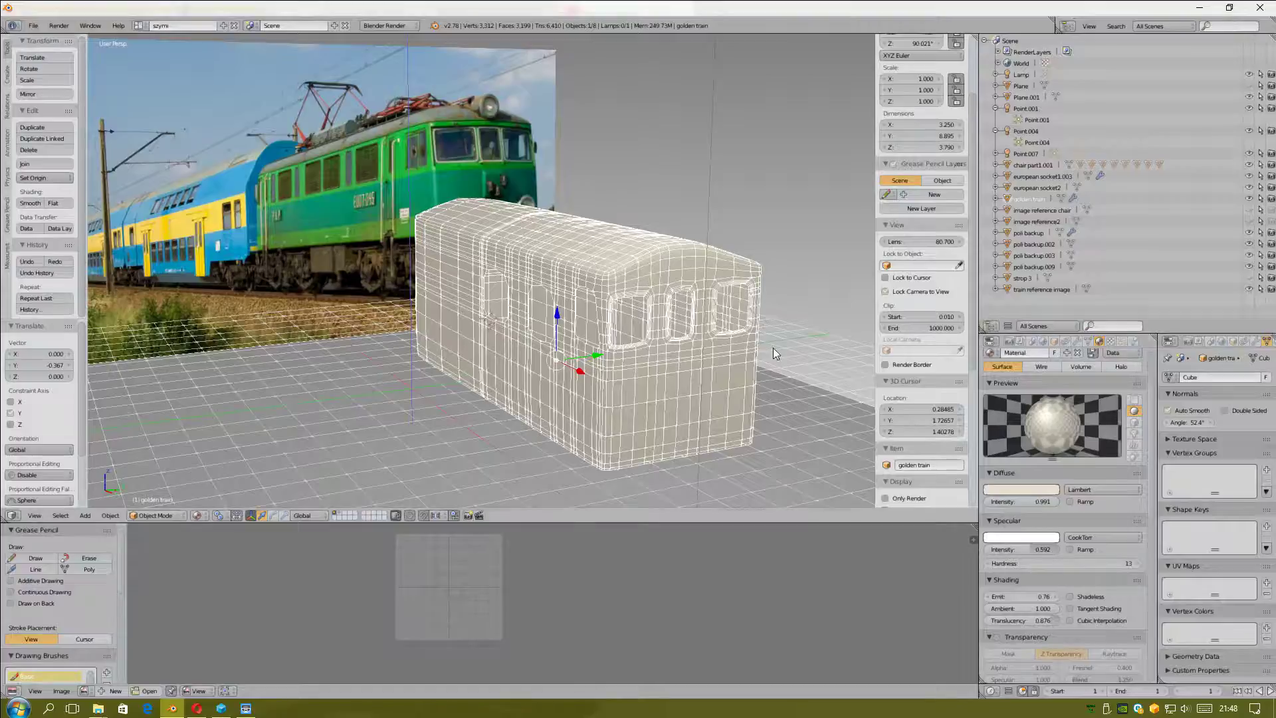
Step: Unlink the world reflect texture and replace it with new image texture Texture.002
{"action": "left_click", "coordinate": [1110, 343]}
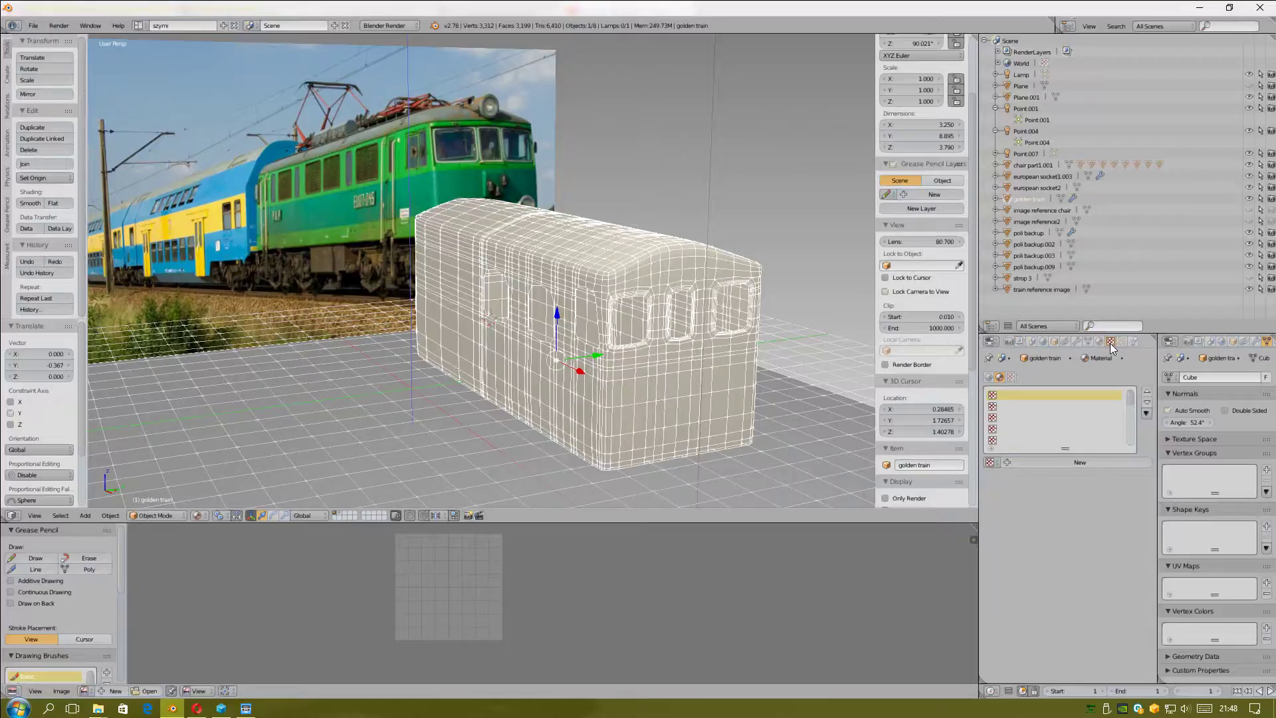
{"action": "left_click", "coordinate": [990, 377]}
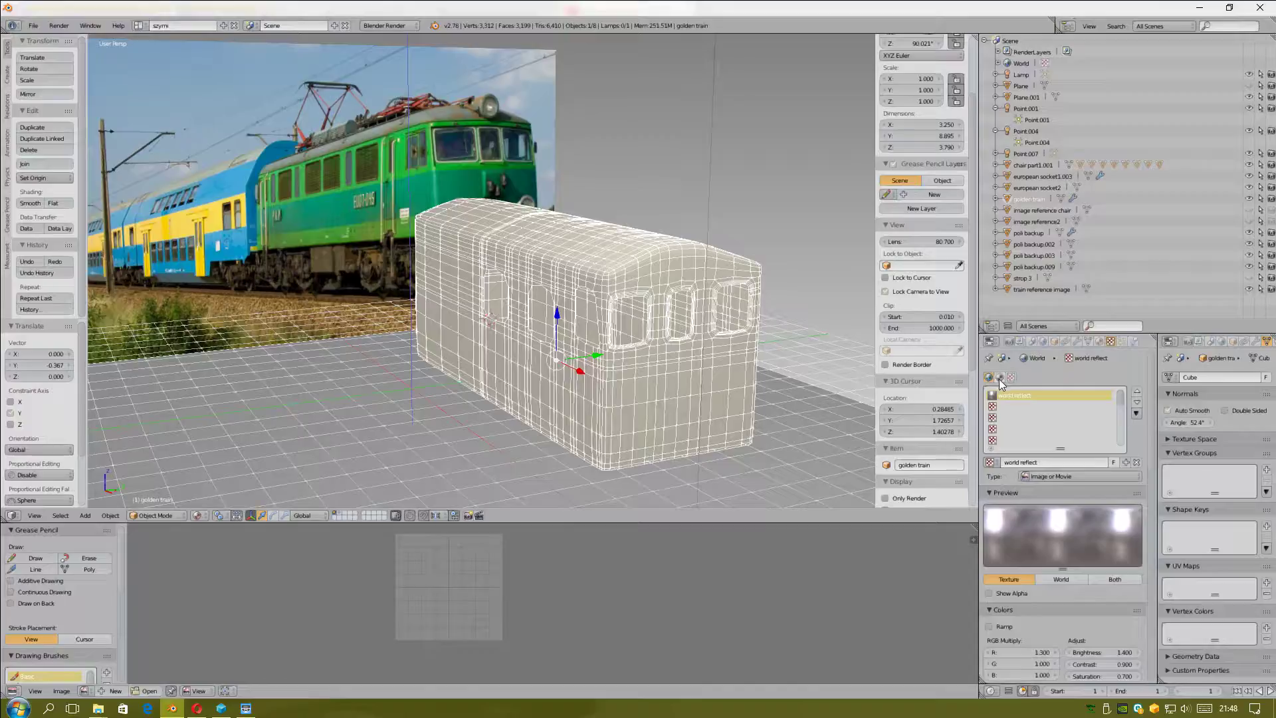
{"action": "left_click", "coordinate": [1141, 462]}
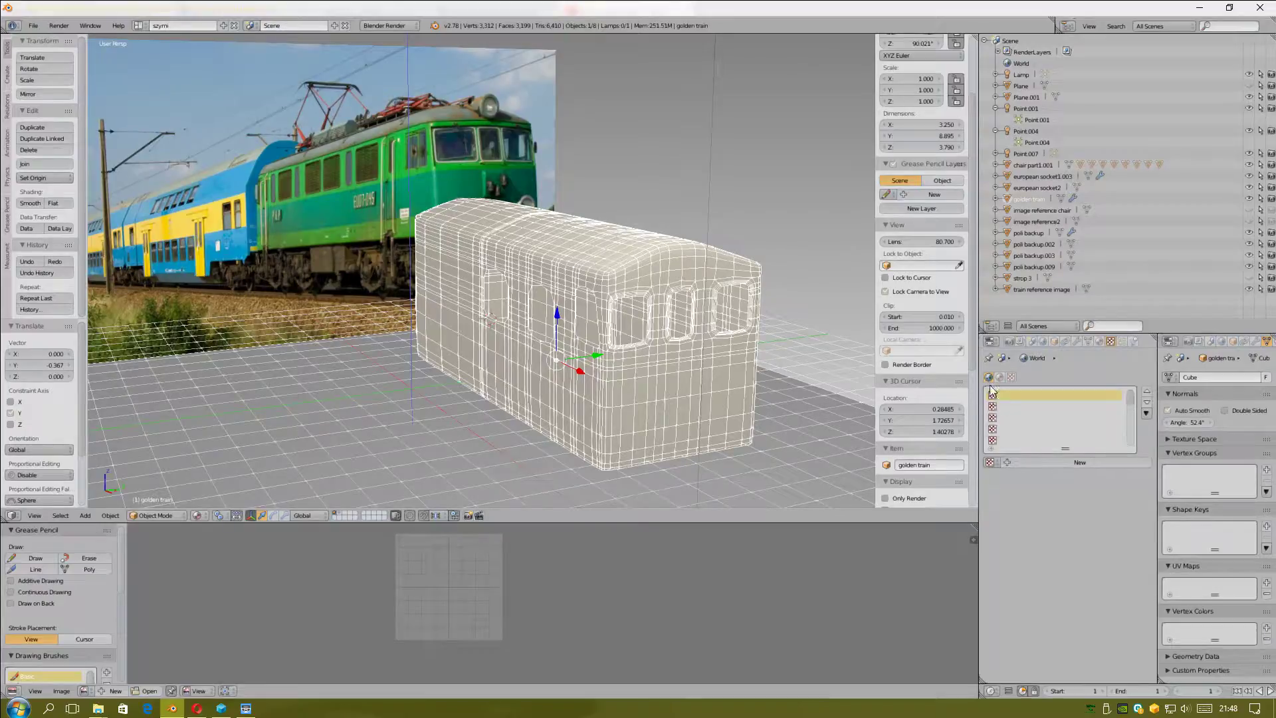
{"action": "left_click", "coordinate": [1061, 462]}
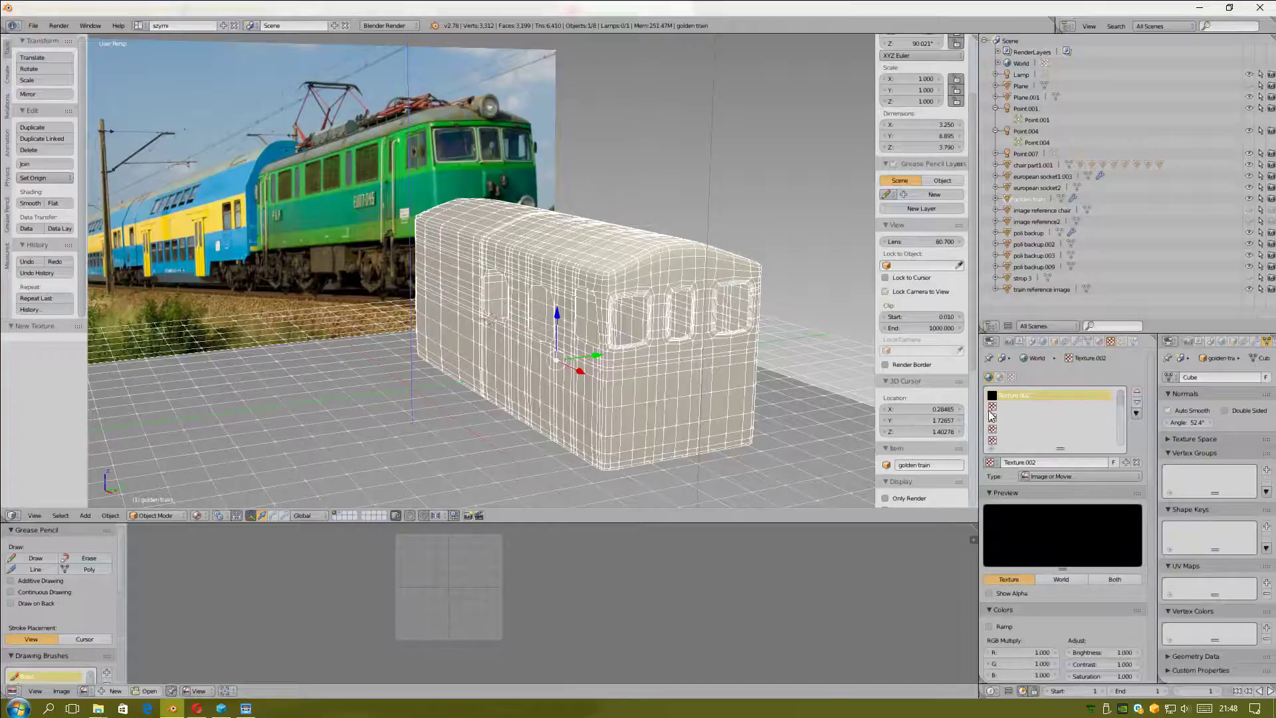
{"action": "scroll", "coordinate": [1018, 577], "scroll_direction": "down", "scroll_amount": 3}
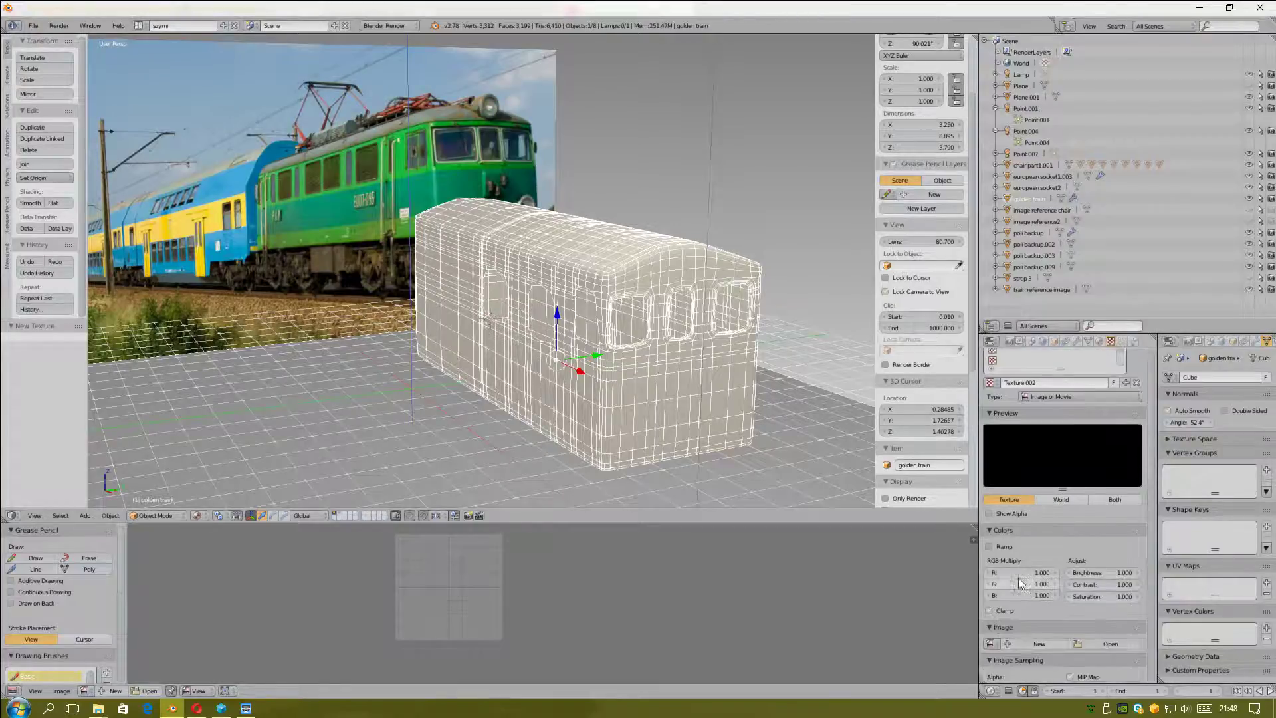
{"action": "scroll", "coordinate": [1018, 578], "scroll_direction": "down", "scroll_amount": 2}
{"action": "left_click", "coordinate": [1114, 591]}
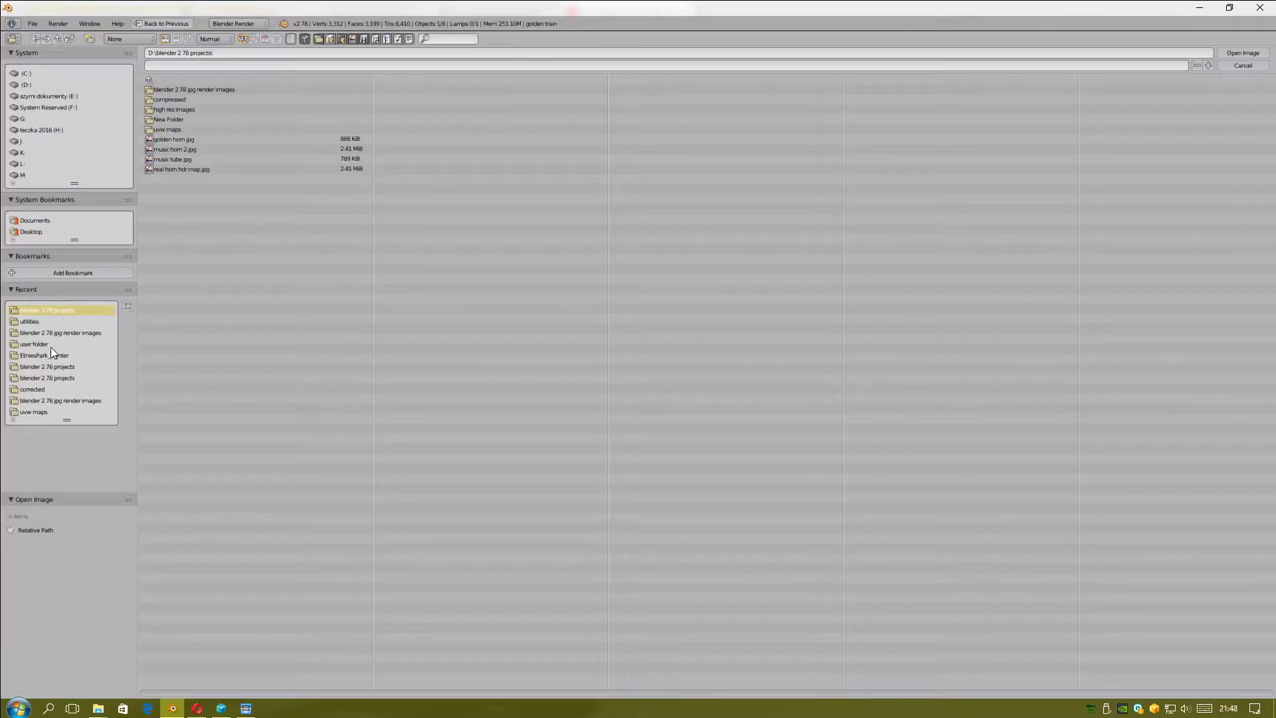
Step: Load Livingroom_02.hdr from D:\textures\hdi maps into the texture
{"action": "left_click", "coordinate": [34, 389]}
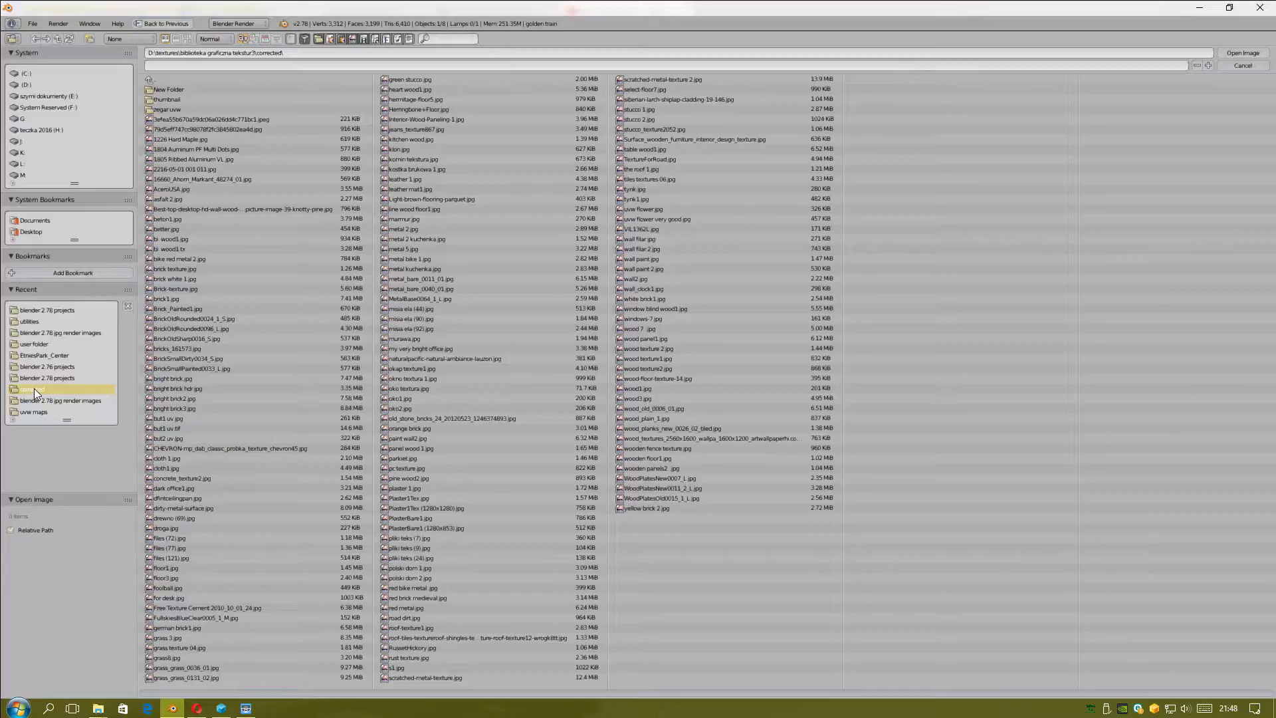
{"action": "left_click", "coordinate": [149, 80]}
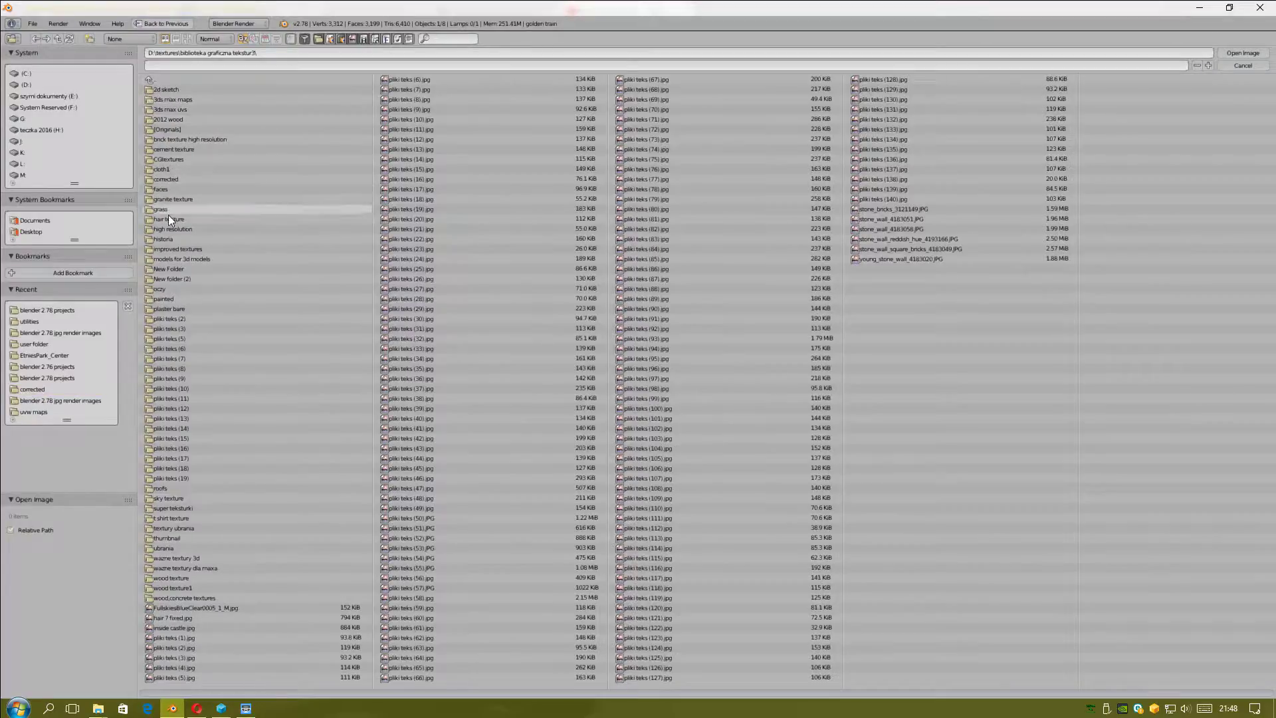
{"action": "left_click", "coordinate": [149, 81]}
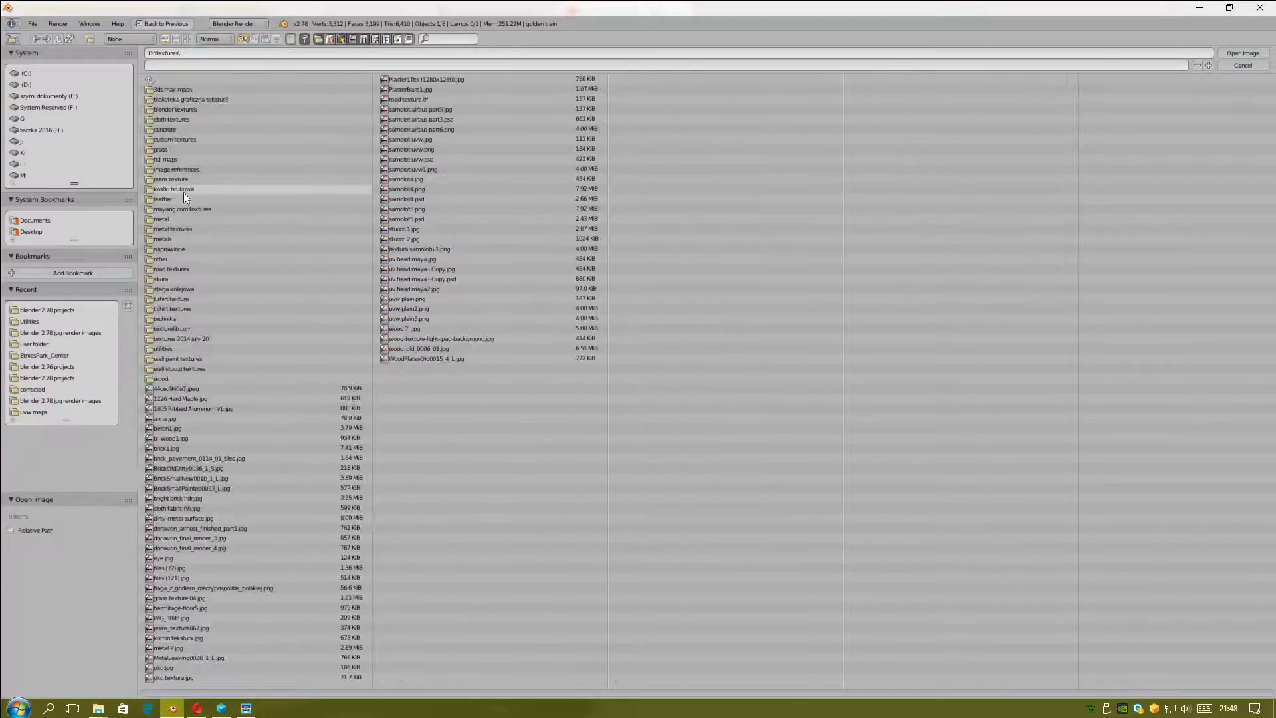
{"action": "left_click", "coordinate": [167, 160]}
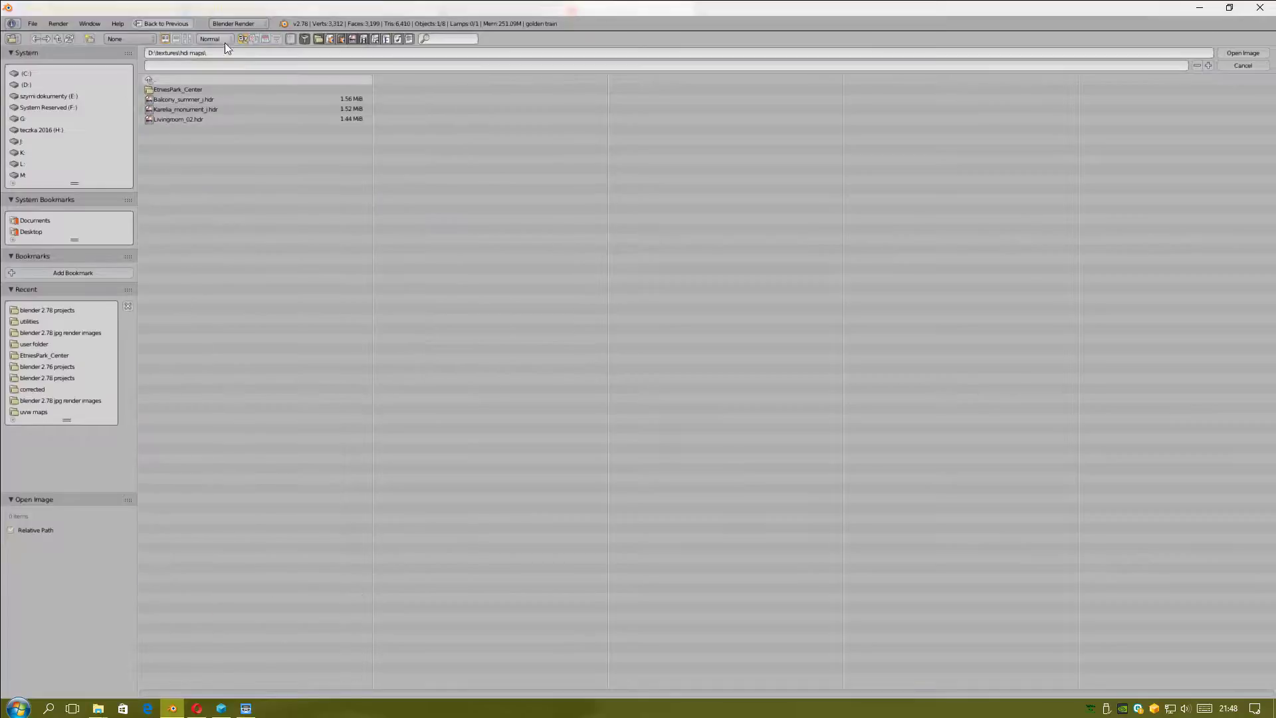
{"action": "left_click", "coordinate": [186, 40]}
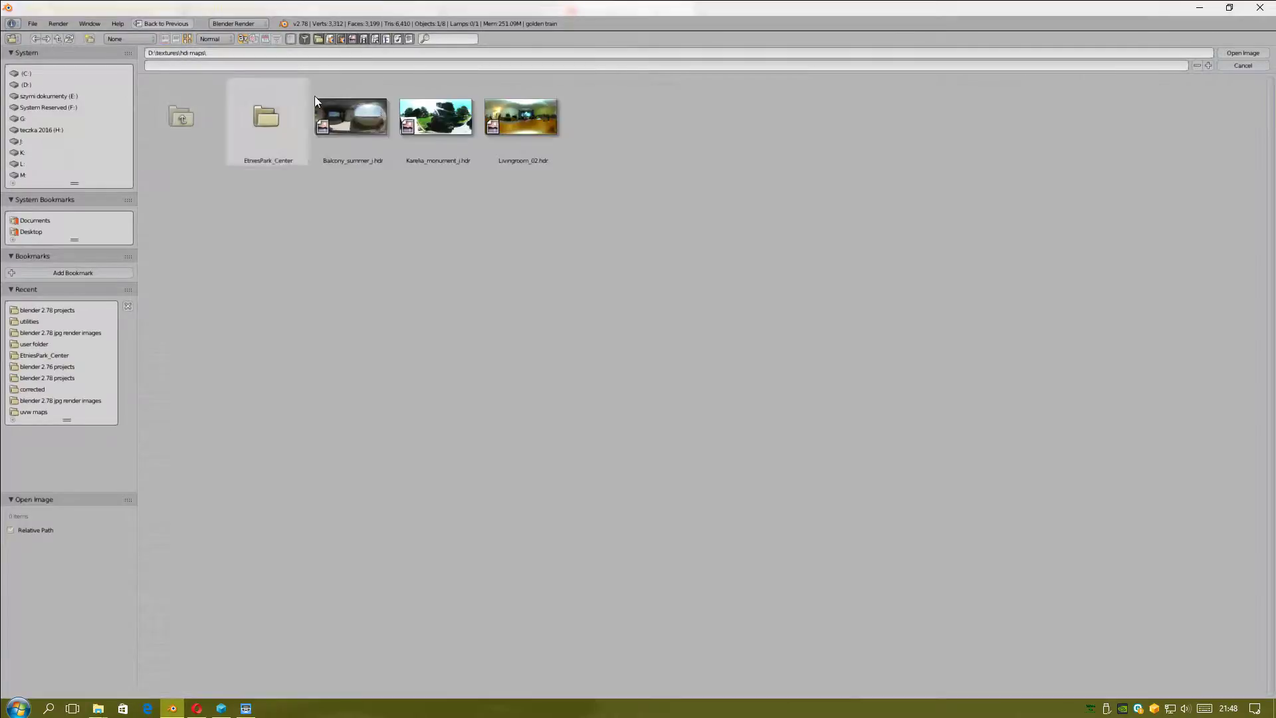
{"action": "left_click", "coordinate": [515, 119]}
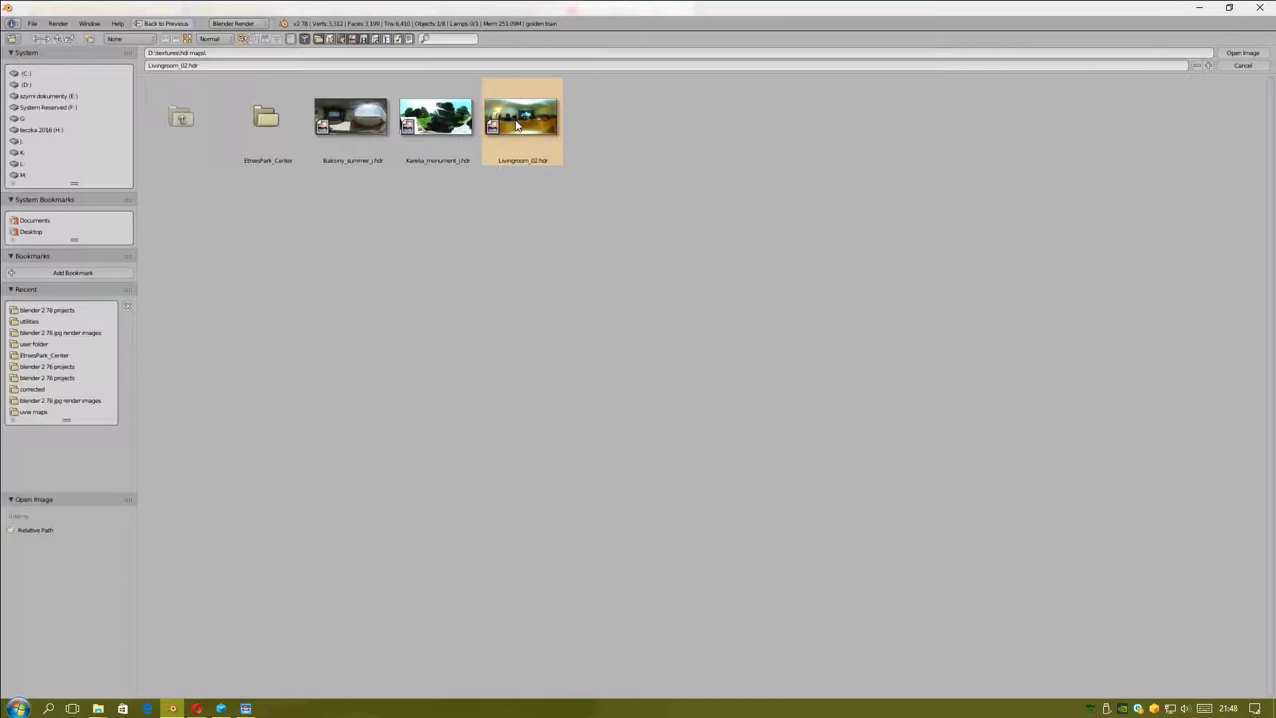
{"action": "left_click", "coordinate": [1234, 52]}
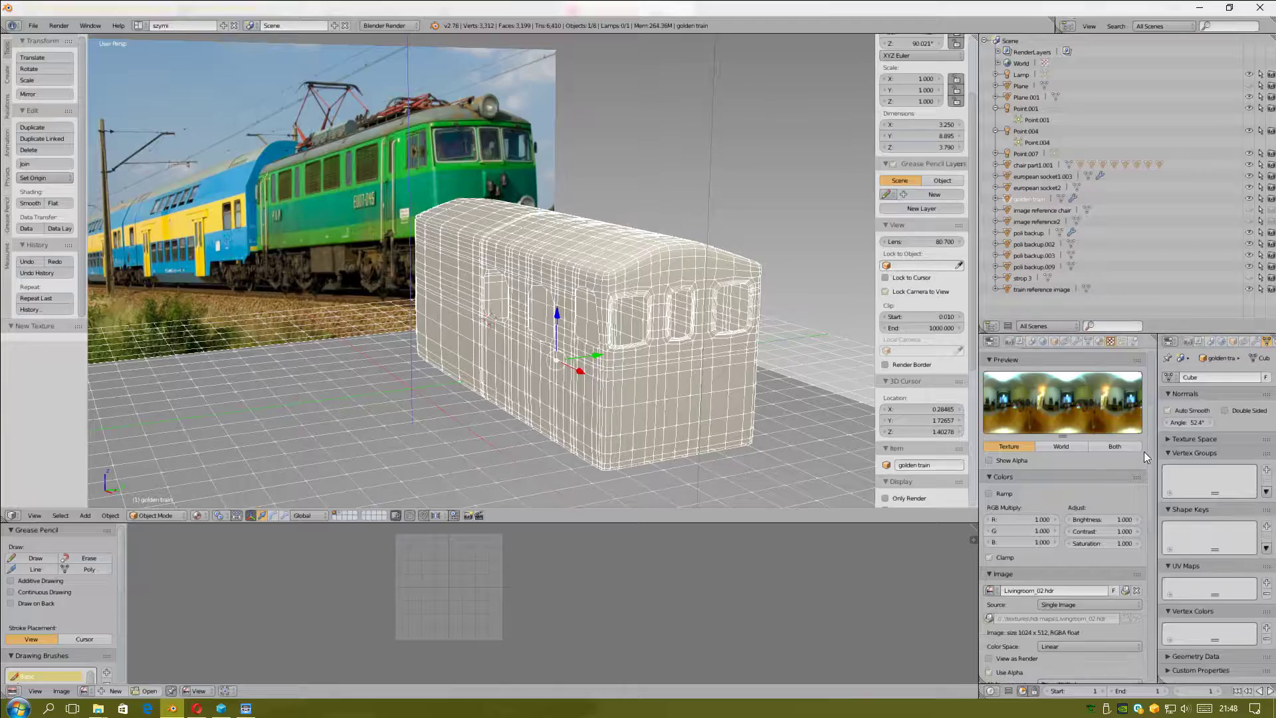
Step: Map the HDR texture Texture.002 using Object coordinates
{"action": "left_click_drag", "start_coordinate": [1103, 517], "coordinate": [1100, 518]}
{"action": "type", "text": "1.200"}
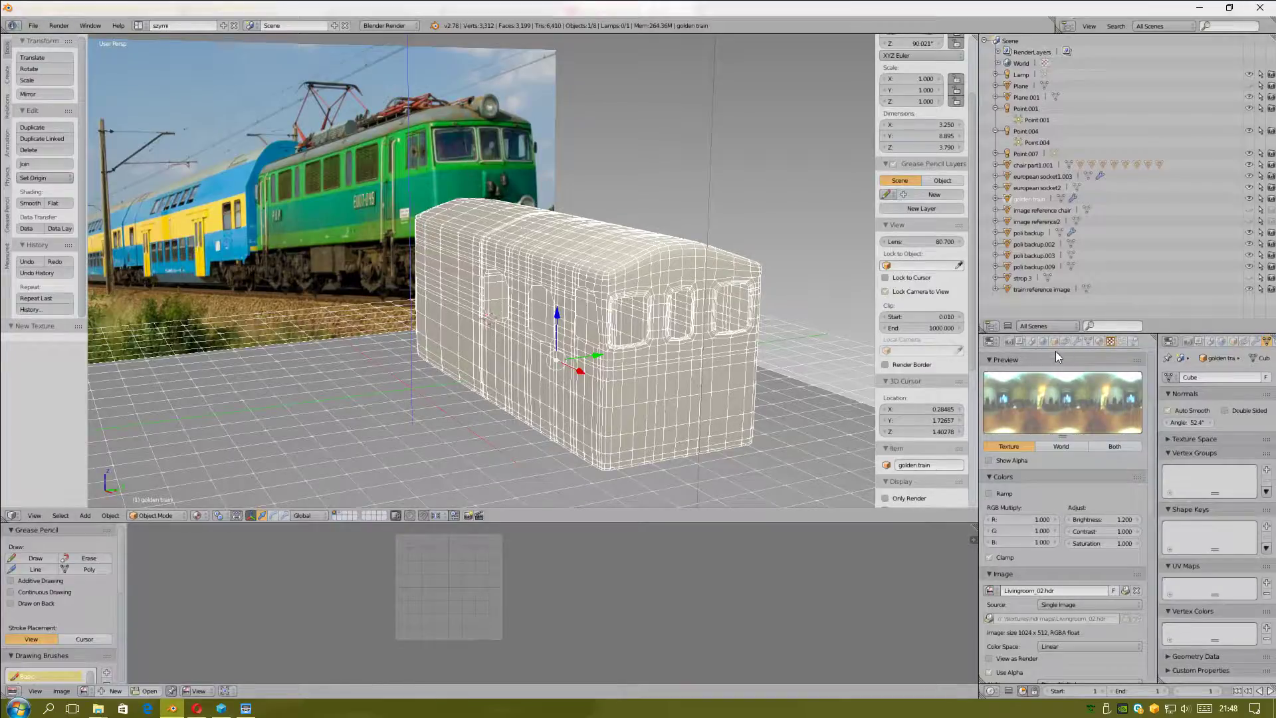
{"action": "scroll", "coordinate": [1056, 548], "scroll_direction": "down", "scroll_amount": 2}
{"action": "scroll", "coordinate": [1055, 549], "scroll_direction": "down", "scroll_amount": 2}
{"action": "scroll", "coordinate": [1057, 552], "scroll_direction": "down", "scroll_amount": 1}
{"action": "scroll", "coordinate": [1055, 555], "scroll_direction": "down", "scroll_amount": 2}
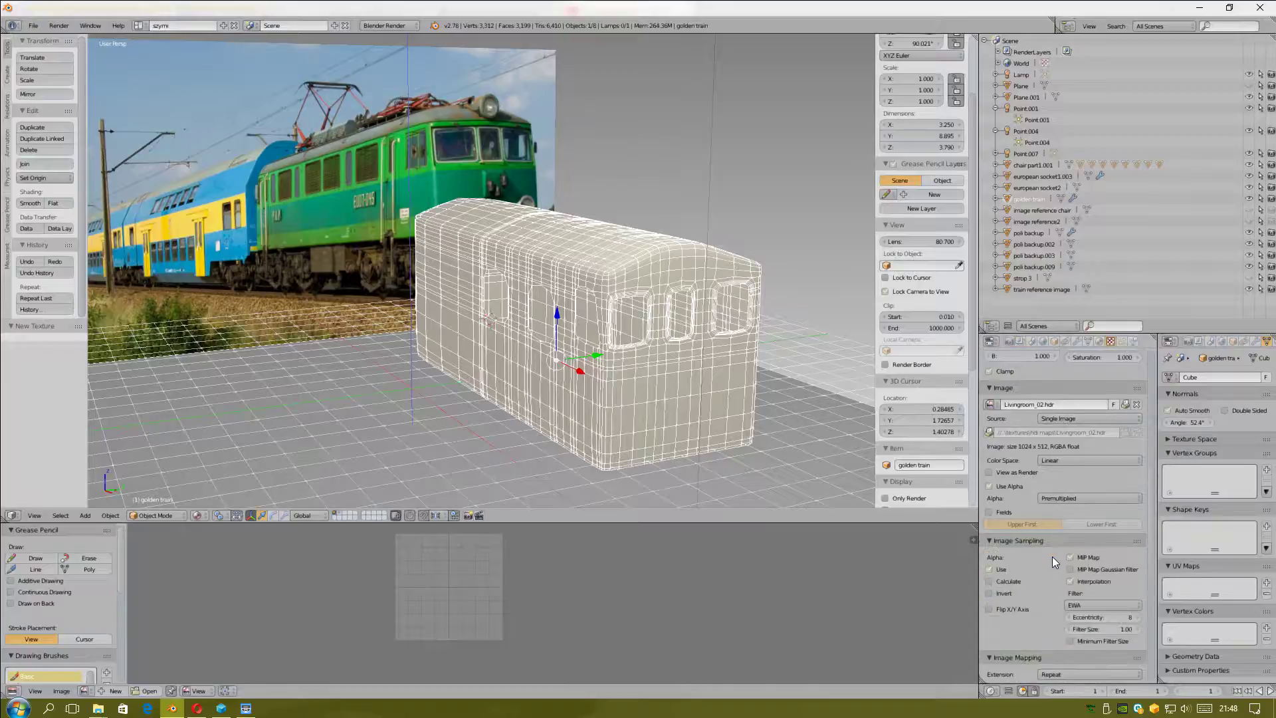
{"action": "scroll", "coordinate": [1051, 558], "scroll_direction": "down", "scroll_amount": 2}
{"action": "scroll", "coordinate": [1044, 561], "scroll_direction": "down", "scroll_amount": 2}
{"action": "scroll", "coordinate": [1029, 561], "scroll_direction": "down", "scroll_amount": 2}
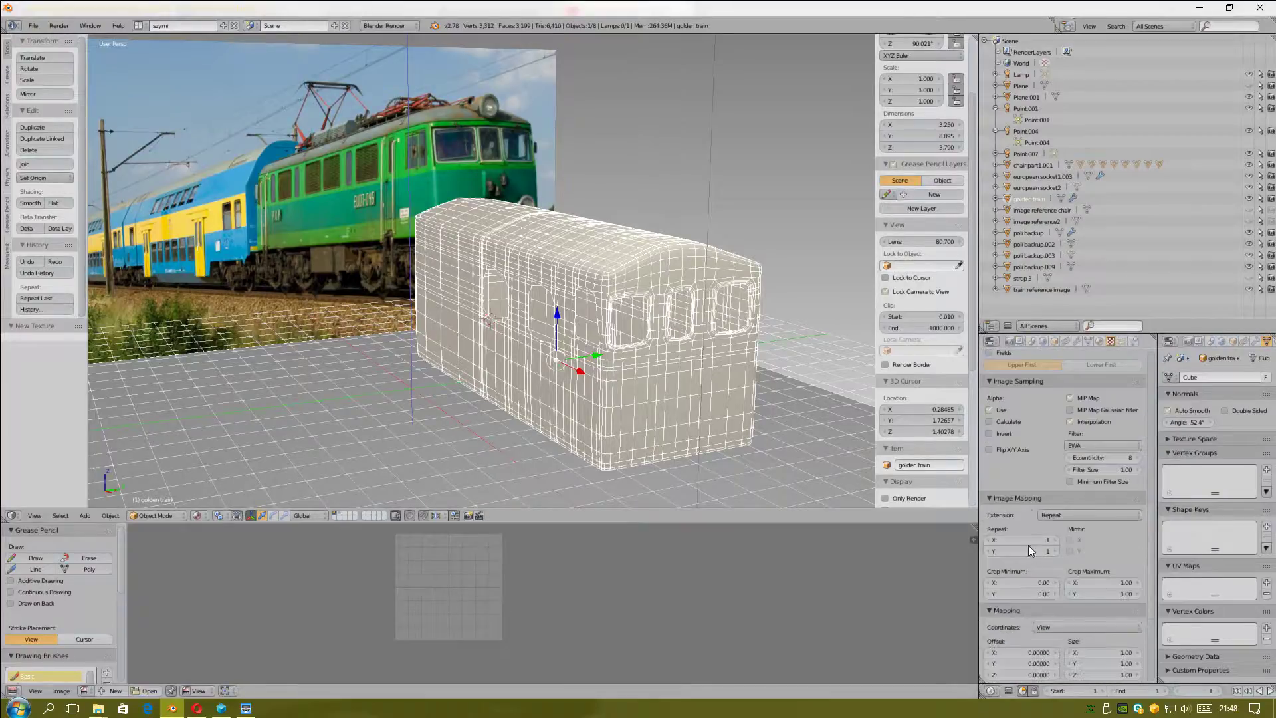
{"action": "scroll", "coordinate": [1039, 515], "scroll_direction": "down", "scroll_amount": 2}
{"action": "scroll", "coordinate": [1038, 518], "scroll_direction": "down", "scroll_amount": 1}
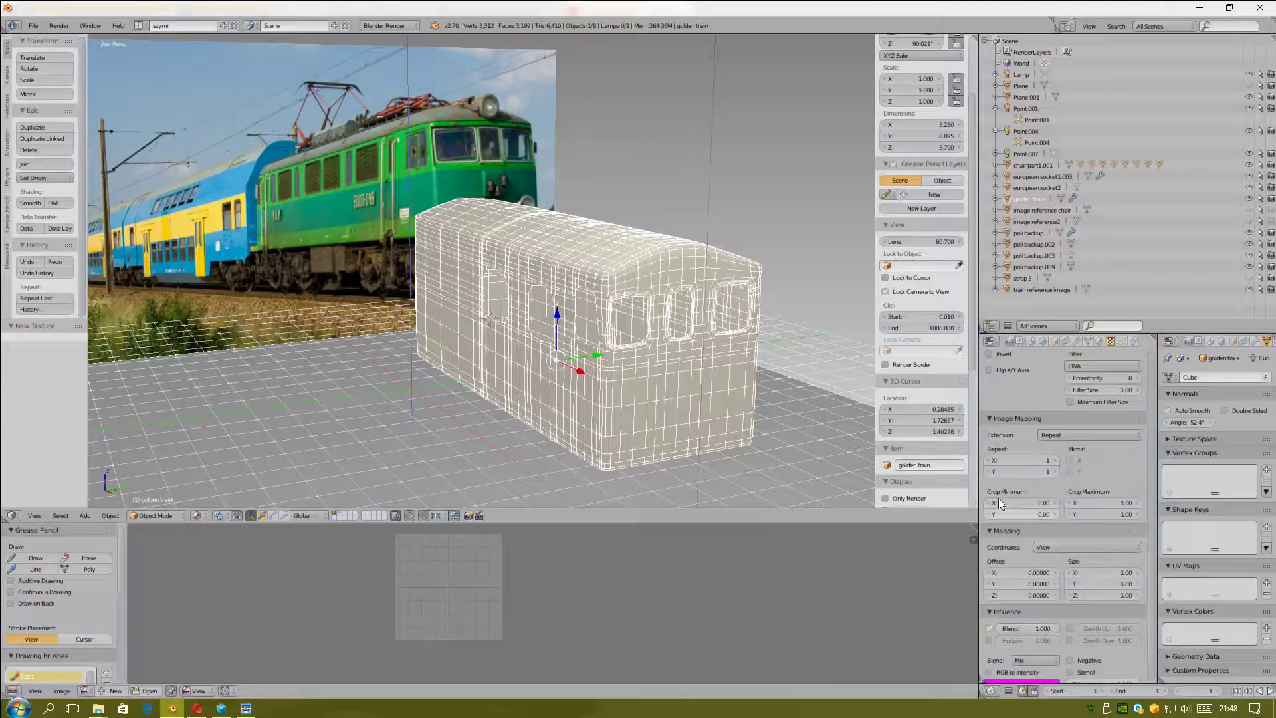
{"action": "scroll", "coordinate": [1053, 517], "scroll_direction": "down", "scroll_amount": 2}
{"action": "left_click", "coordinate": [1074, 506]}
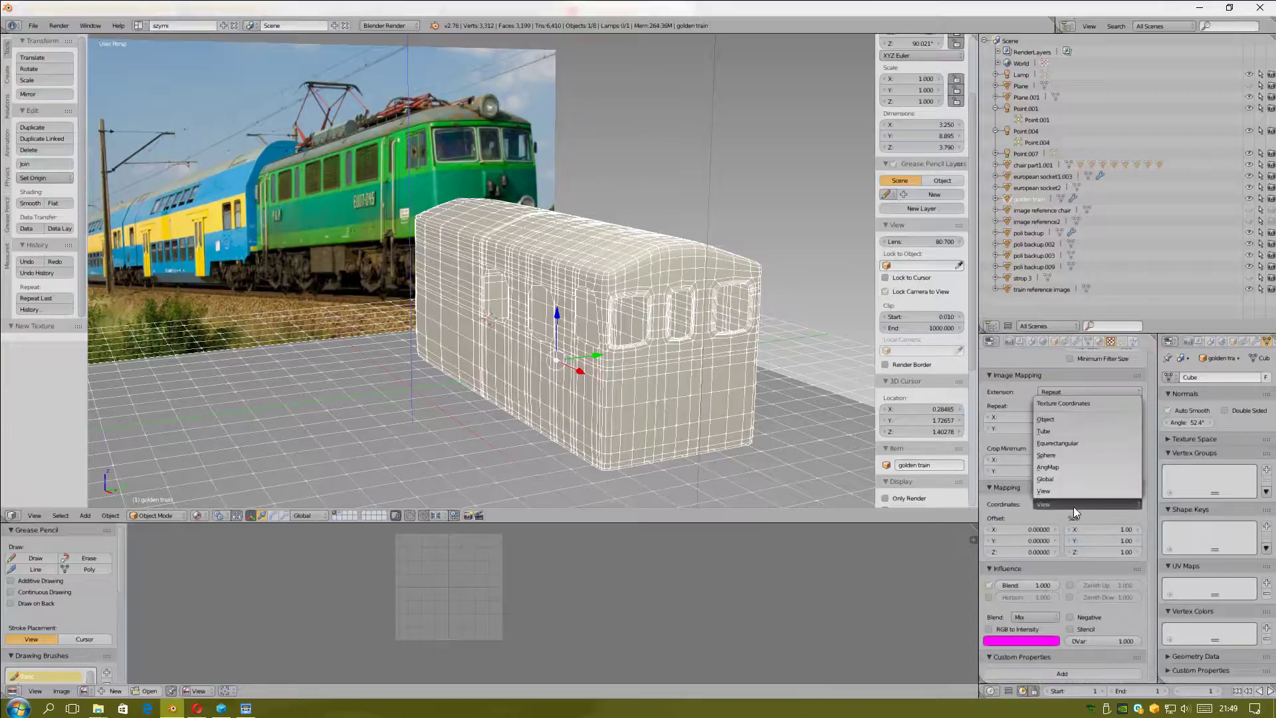
{"action": "left_click", "coordinate": [1056, 421]}
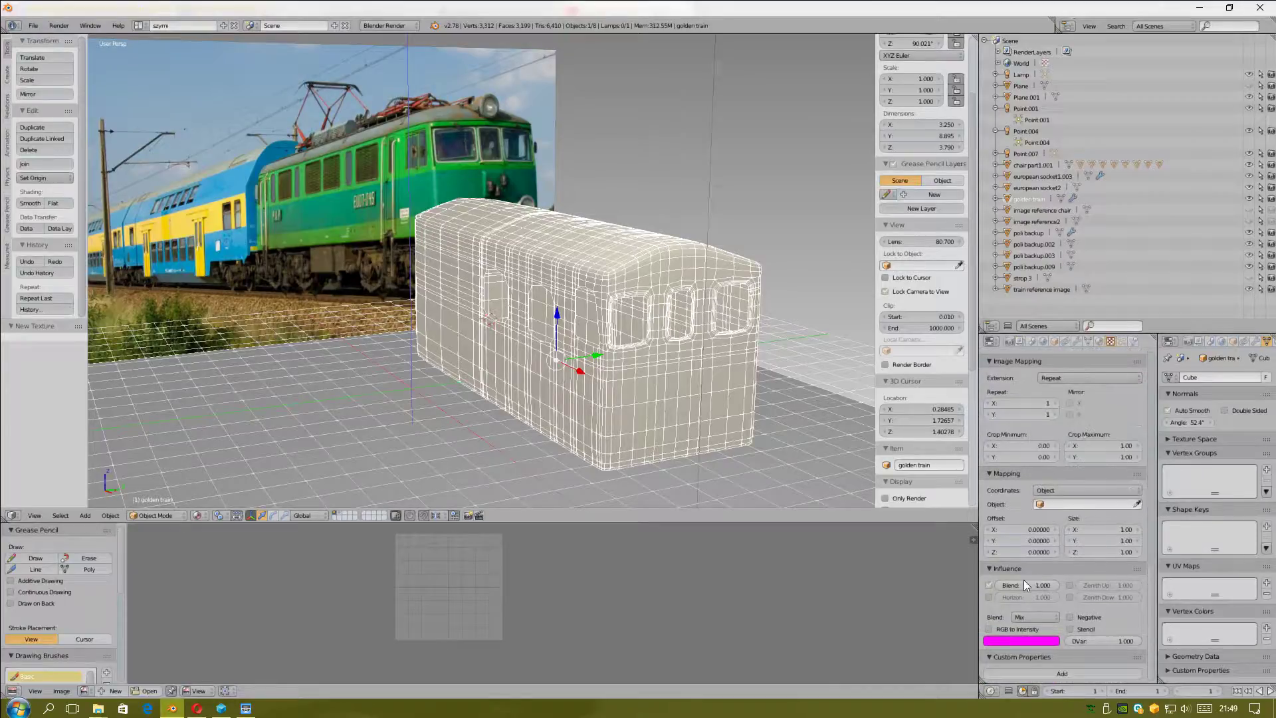
Step: Make the texture influence horizon, zenith up and zenith down
{"action": "left_click", "coordinate": [989, 597]}
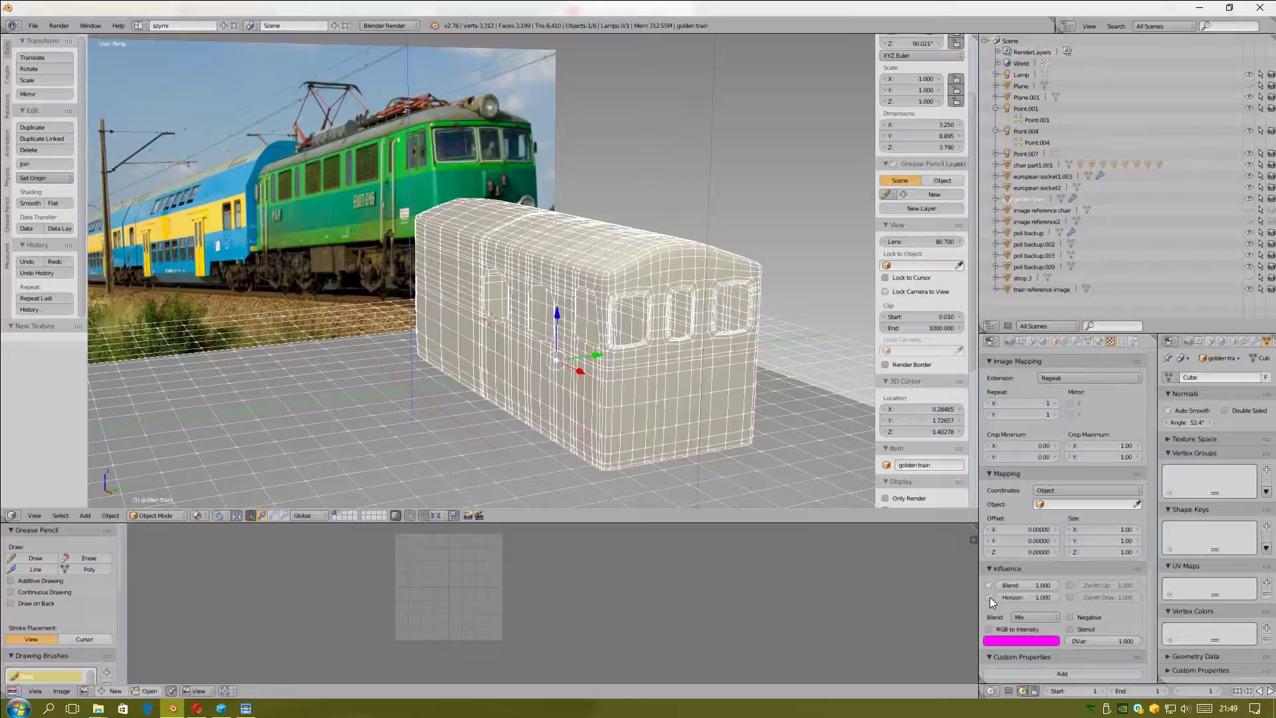
{"action": "left_click", "coordinate": [1071, 586]}
{"action": "scroll", "coordinate": [1067, 533], "scroll_direction": "up", "scroll_amount": 2}
{"action": "scroll", "coordinate": [1065, 566], "scroll_direction": "up", "scroll_amount": 5}
{"action": "scroll", "coordinate": [1062, 566], "scroll_direction": "up", "scroll_amount": 5}
{"action": "scroll", "coordinate": [1046, 359], "scroll_direction": "up", "scroll_amount": 3}
{"action": "scroll", "coordinate": [1030, 372], "scroll_direction": "up", "scroll_amount": 3}
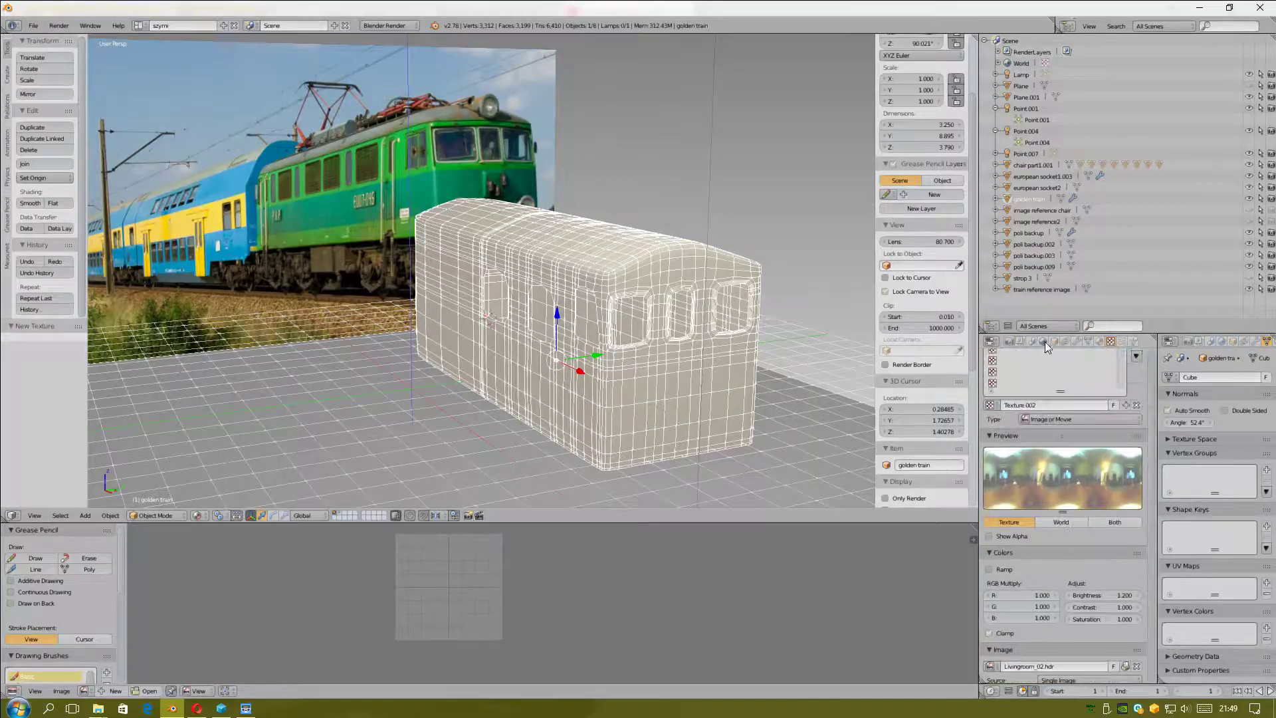
{"action": "left_click", "coordinate": [1099, 341]}
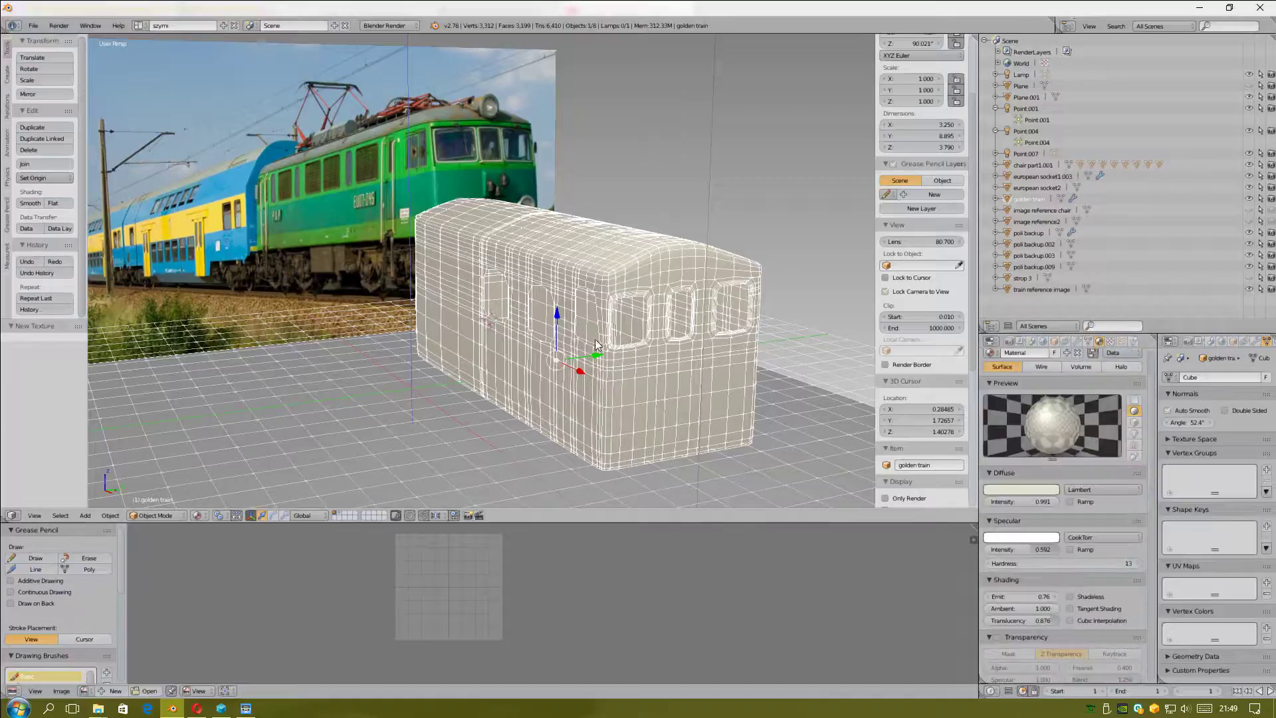
Step: Turn the lower area into a second 3D view and orbit it around the train
{"action": "scroll", "coordinate": [607, 353], "scroll_direction": "up", "scroll_amount": 2}
{"action": "scroll", "coordinate": [606, 354], "scroll_direction": "up", "scroll_amount": 1}
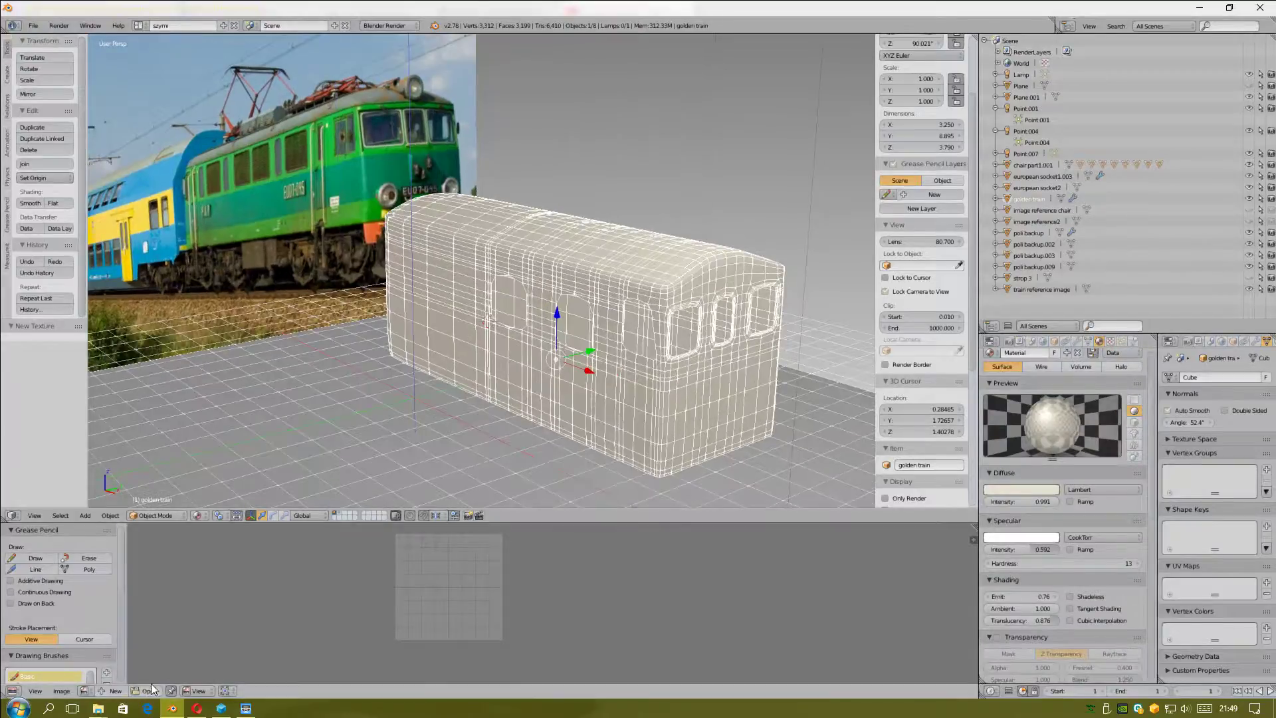
{"action": "left_click", "coordinate": [16, 692]}
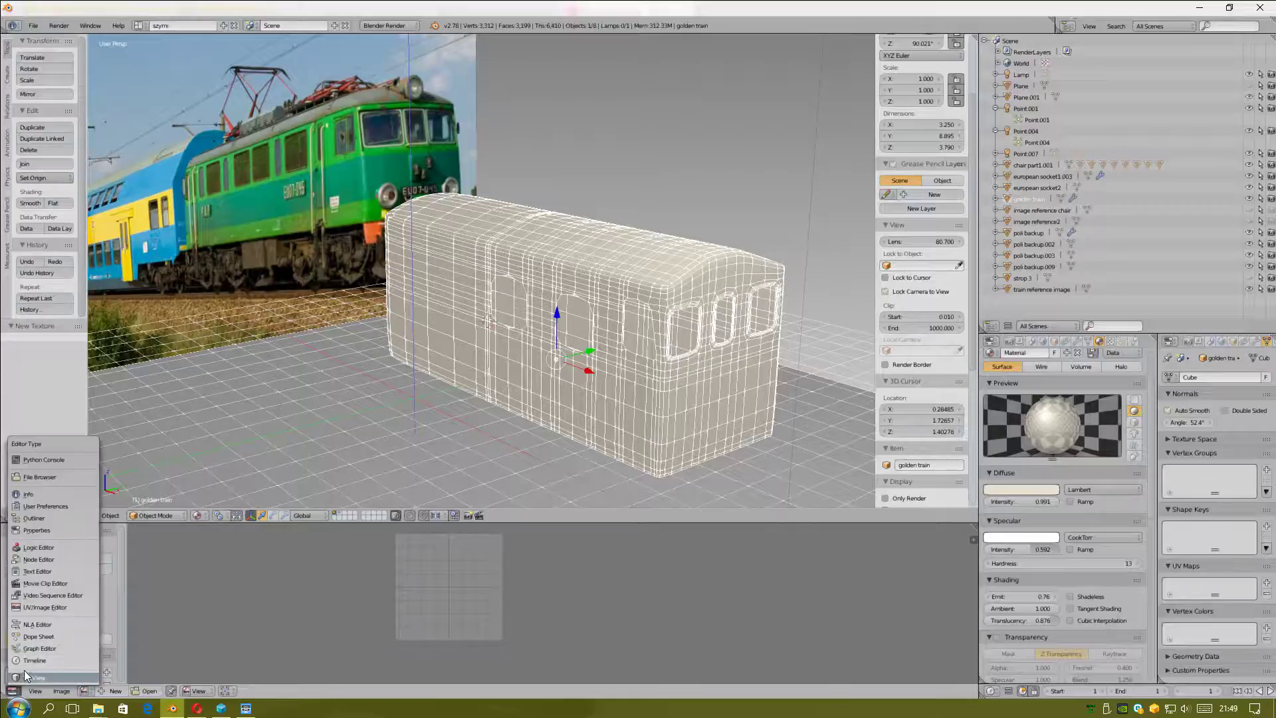
{"action": "left_click", "coordinate": [25, 676]}
{"action": "scroll", "coordinate": [152, 621], "scroll_direction": "down", "scroll_amount": 2}
{"action": "mouse_move", "coordinate": [152, 621]}
{"action": "middle_mouse_down"}
{"action": "mouse_move", "coordinate": [724, 628]}
{"action": "mouse_move", "coordinate": [617, 627]}
{"action": "mouse_move", "coordinate": [658, 632]}
{"action": "mouse_move", "coordinate": [390, 585]}
{"action": "mouse_move", "coordinate": [505, 575]}
{"action": "mouse_move", "coordinate": [469, 571]}
{"action": "middle_mouse_up"}
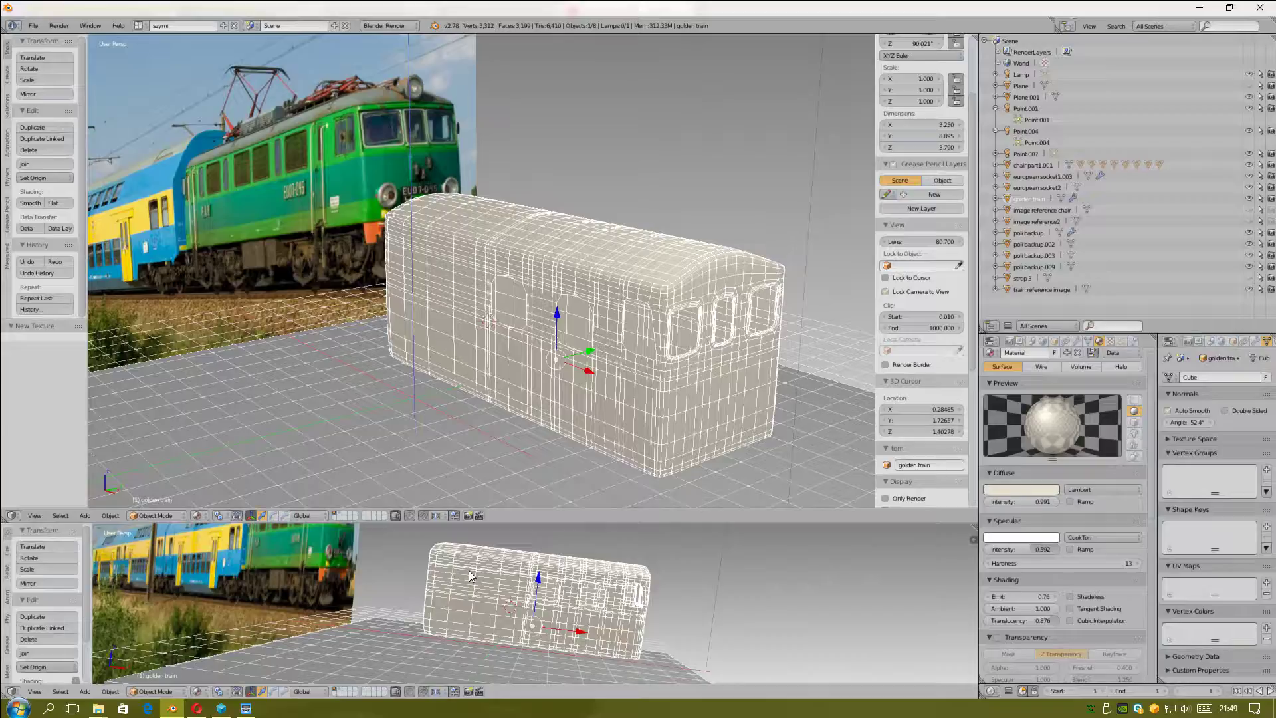
{"action": "key", "text": "KP_1"}
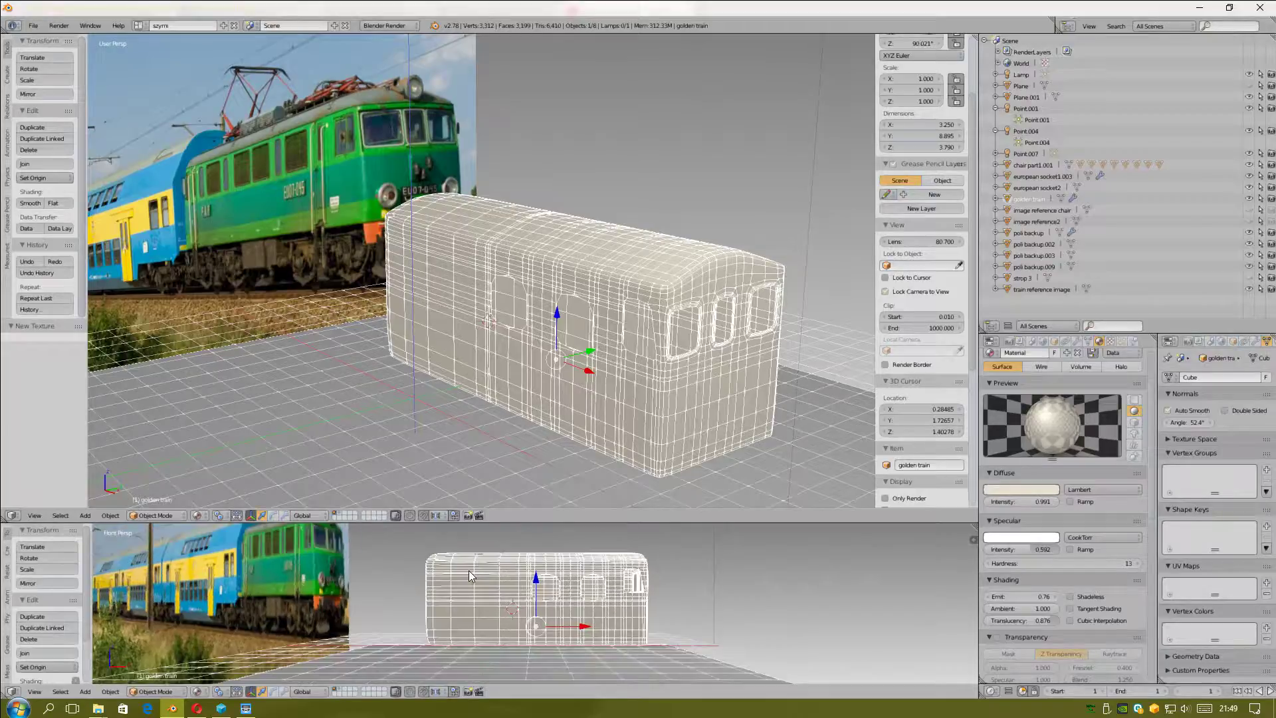
{"action": "mouse_move", "coordinate": [469, 571]}
{"action": "middle_mouse_down"}
{"action": "mouse_move", "coordinate": [397, 573]}
{"action": "mouse_move", "coordinate": [488, 524]}
{"action": "middle_mouse_up"}
{"action": "left_click_drag", "start_coordinate": [491, 520], "coordinate": [493, 512]}
Step: Move the train reference image plane -4.223 along Y
{"action": "right_click", "coordinate": [375, 563]}
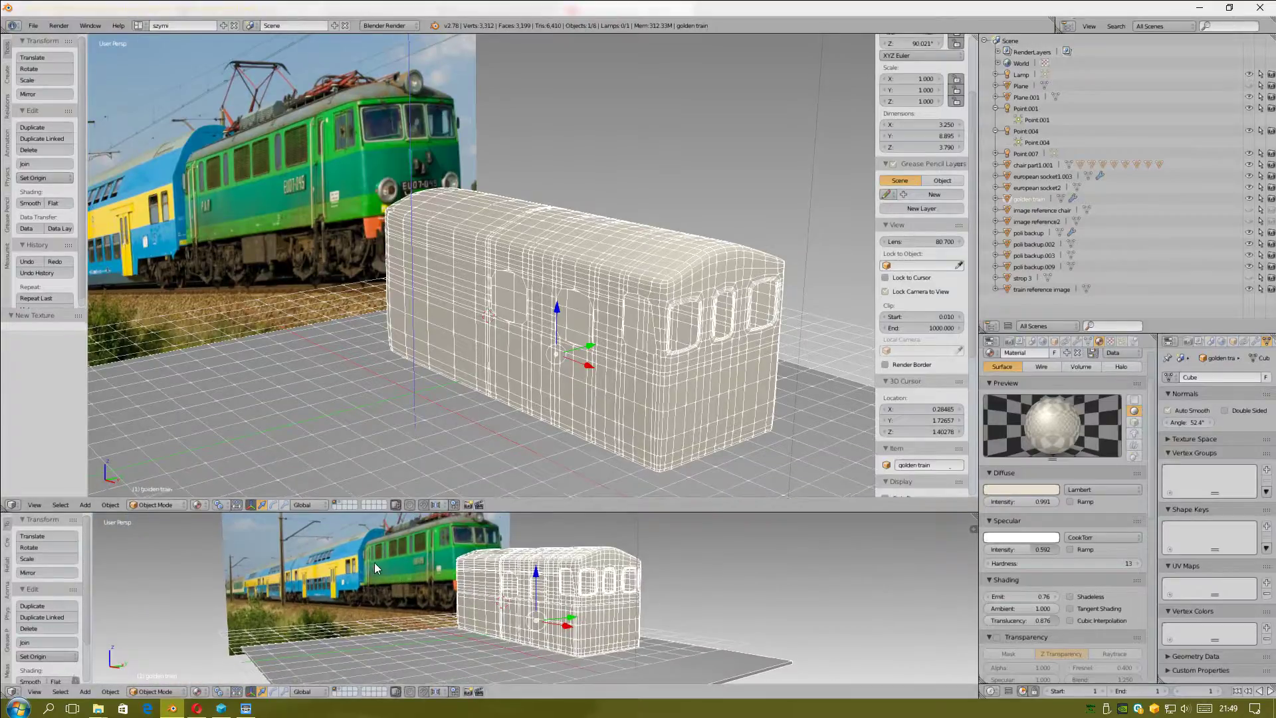
{"action": "key", "text": "g"}
{"action": "key", "text": "y"}
{"action": "left_click", "coordinate": [320, 609]}
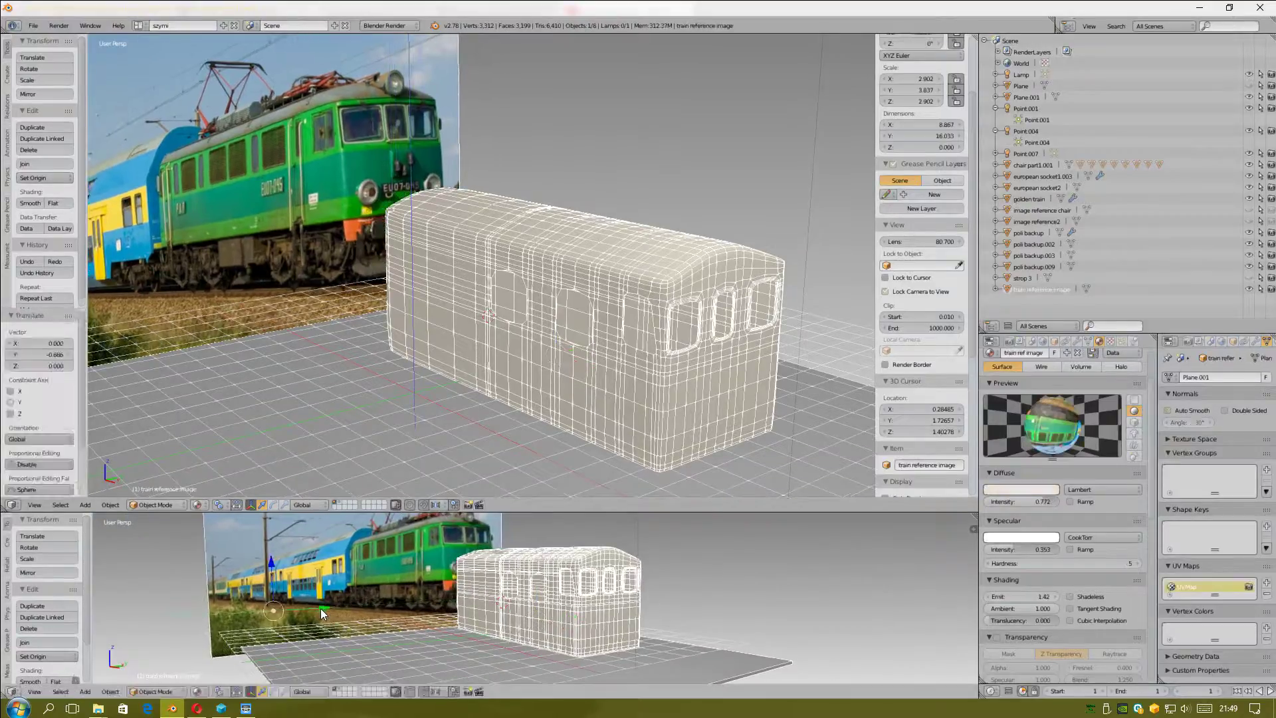
{"action": "key", "text": "g"}
{"action": "key", "text": "y"}
{"action": "left_click", "coordinate": [217, 610]}
{"action": "middle_click_drag", "start_coordinate": [567, 537], "coordinate": [538, 529], "text": "shift"}
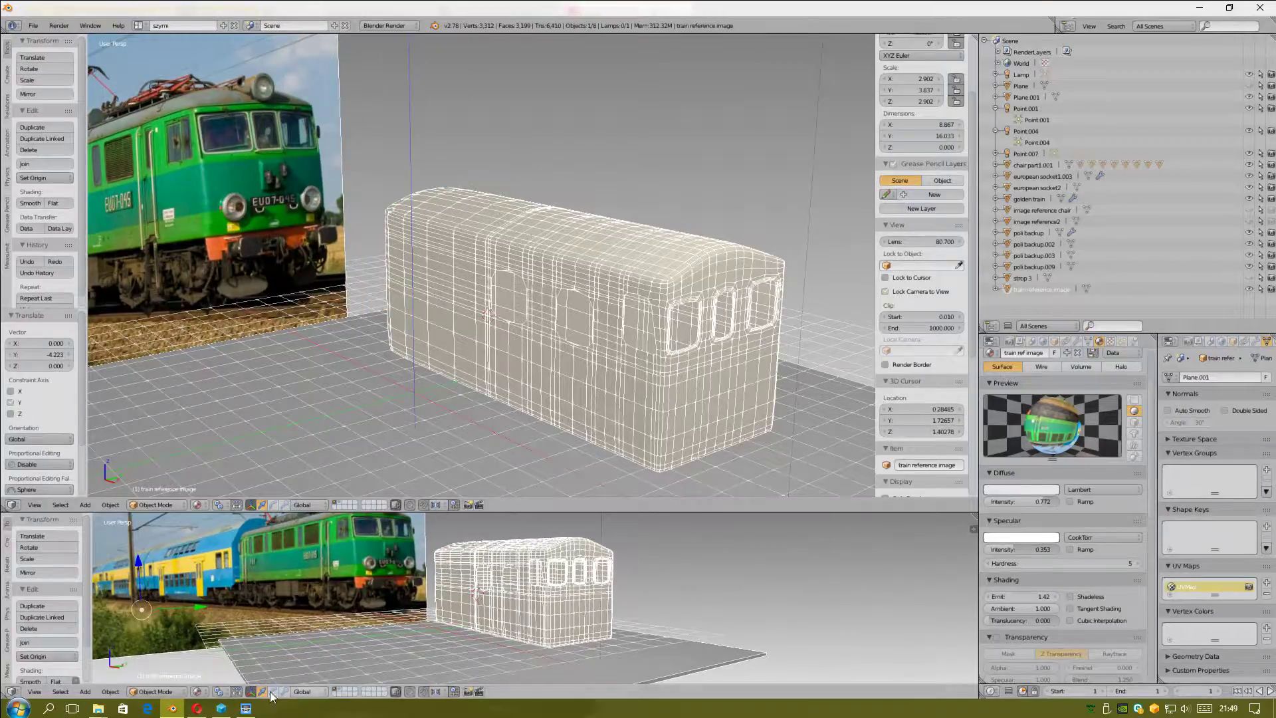
Step: Preview the lower view rendered, then return it to wireframe and orbit side-on
{"action": "left_click", "coordinate": [199, 692]}
{"action": "left_click", "coordinate": [221, 620]}
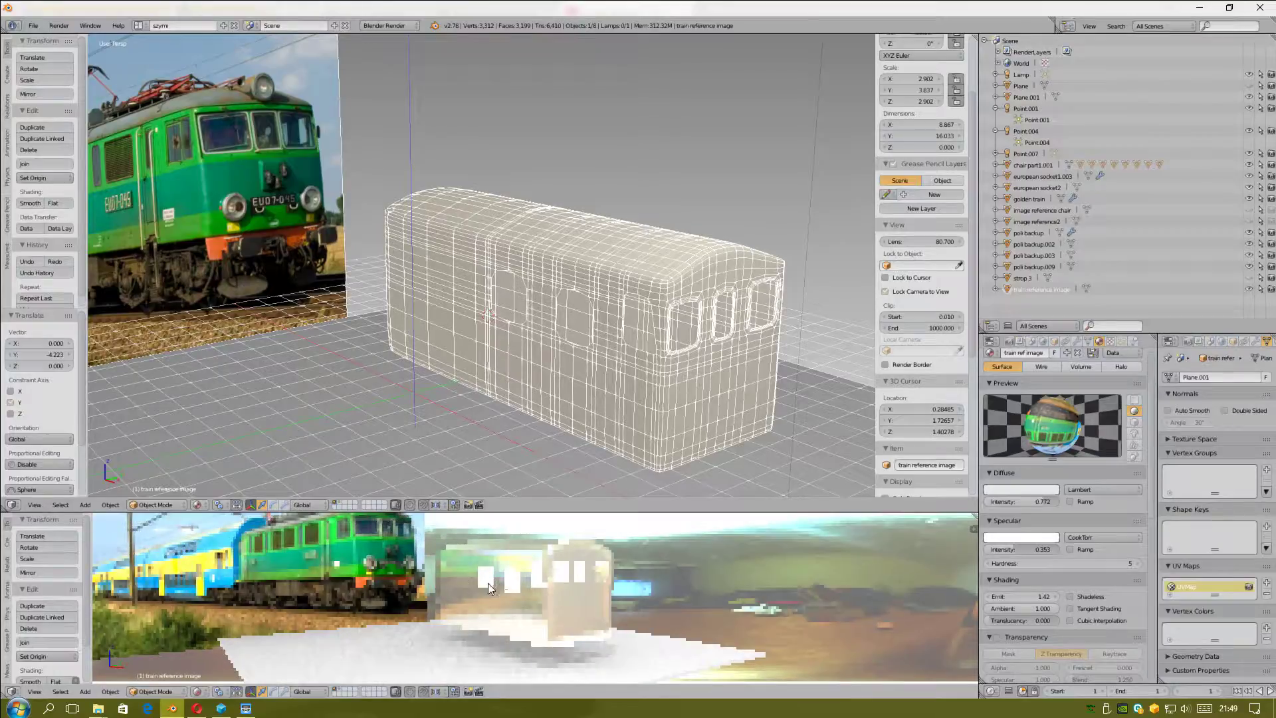
{"action": "left_click", "coordinate": [199, 693]}
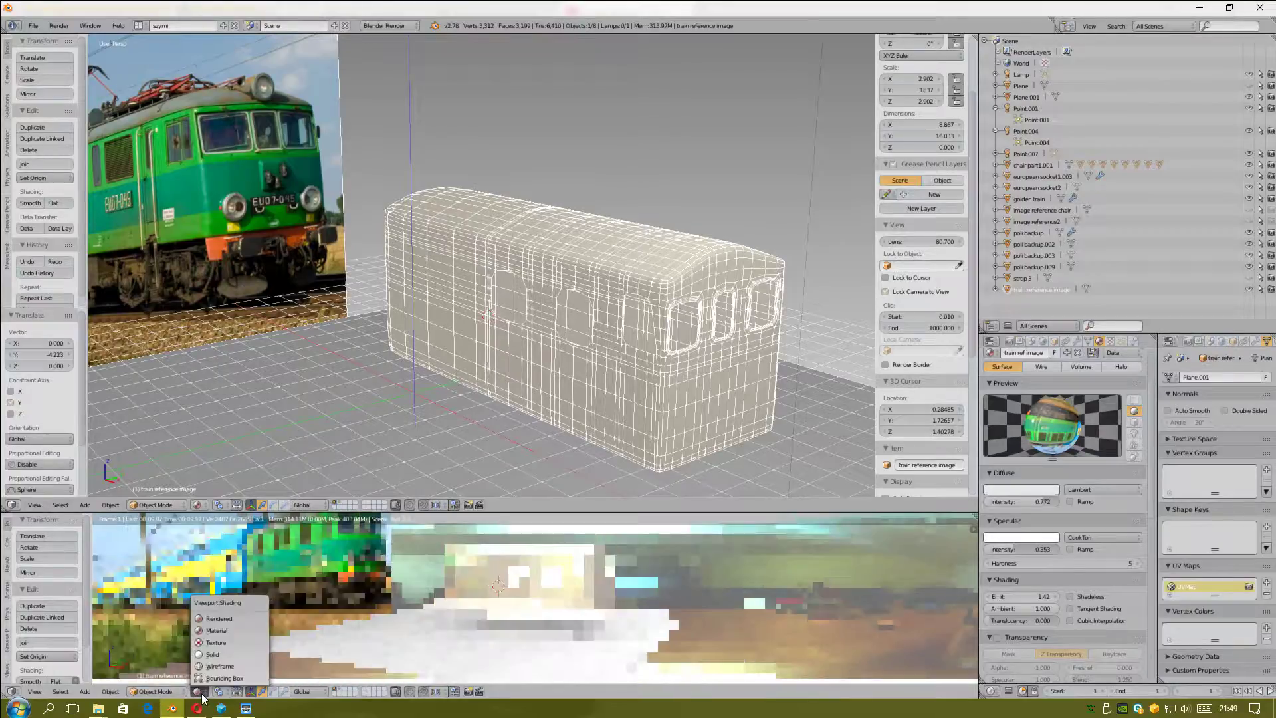
{"action": "left_click", "coordinate": [216, 667]}
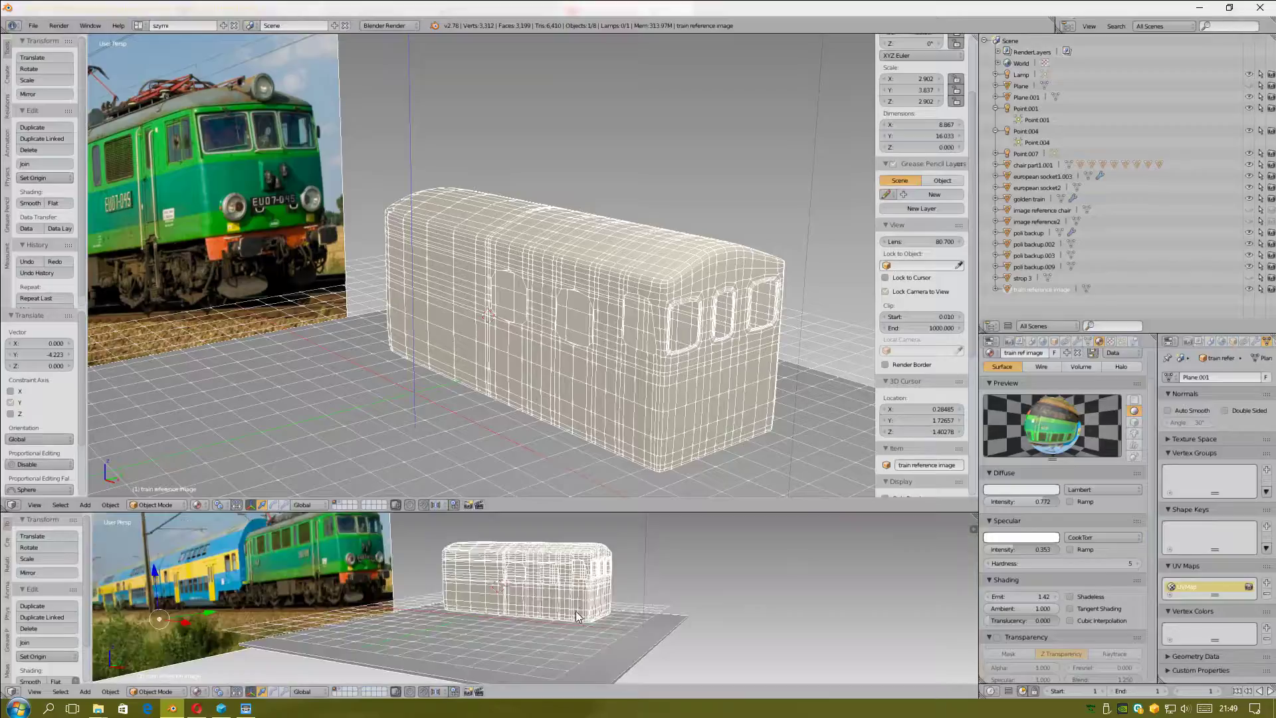
{"action": "mouse_move", "coordinate": [585, 595]}
{"action": "middle_mouse_down"}
{"action": "mouse_move", "coordinate": [688, 564]}
{"action": "mouse_move", "coordinate": [746, 586]}
{"action": "middle_mouse_up"}
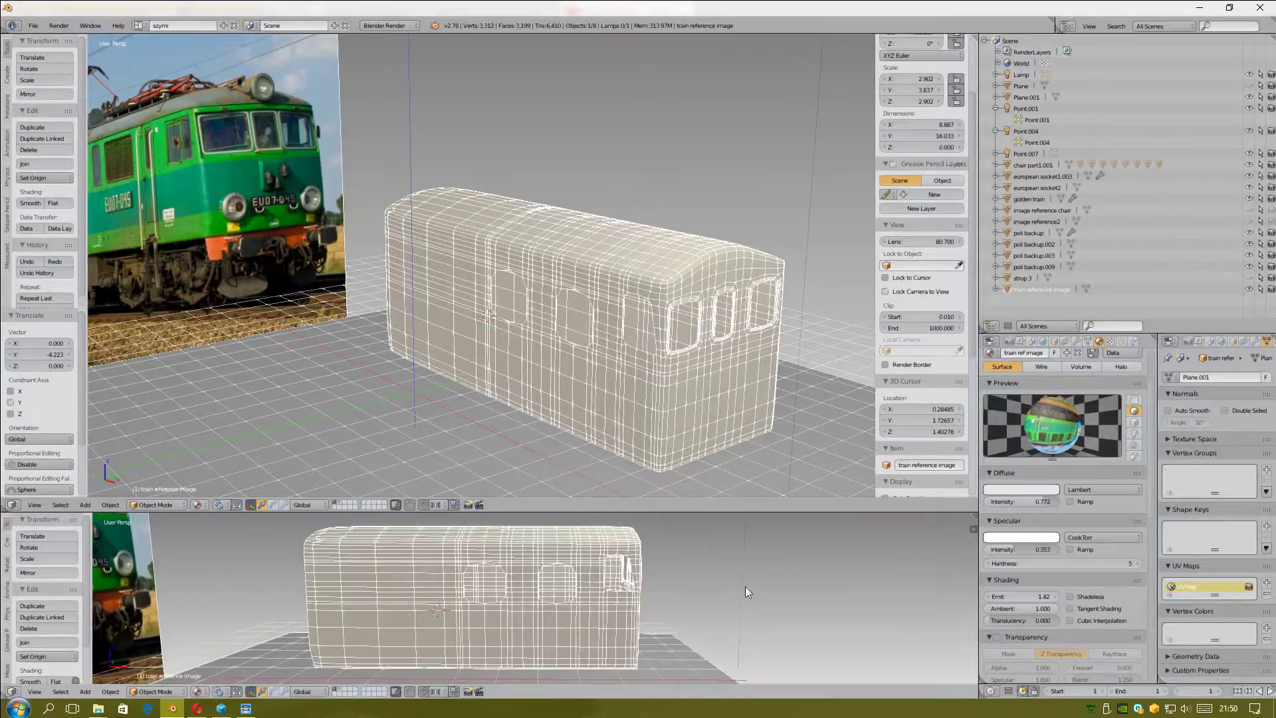
{"action": "right_click", "coordinate": [482, 577]}
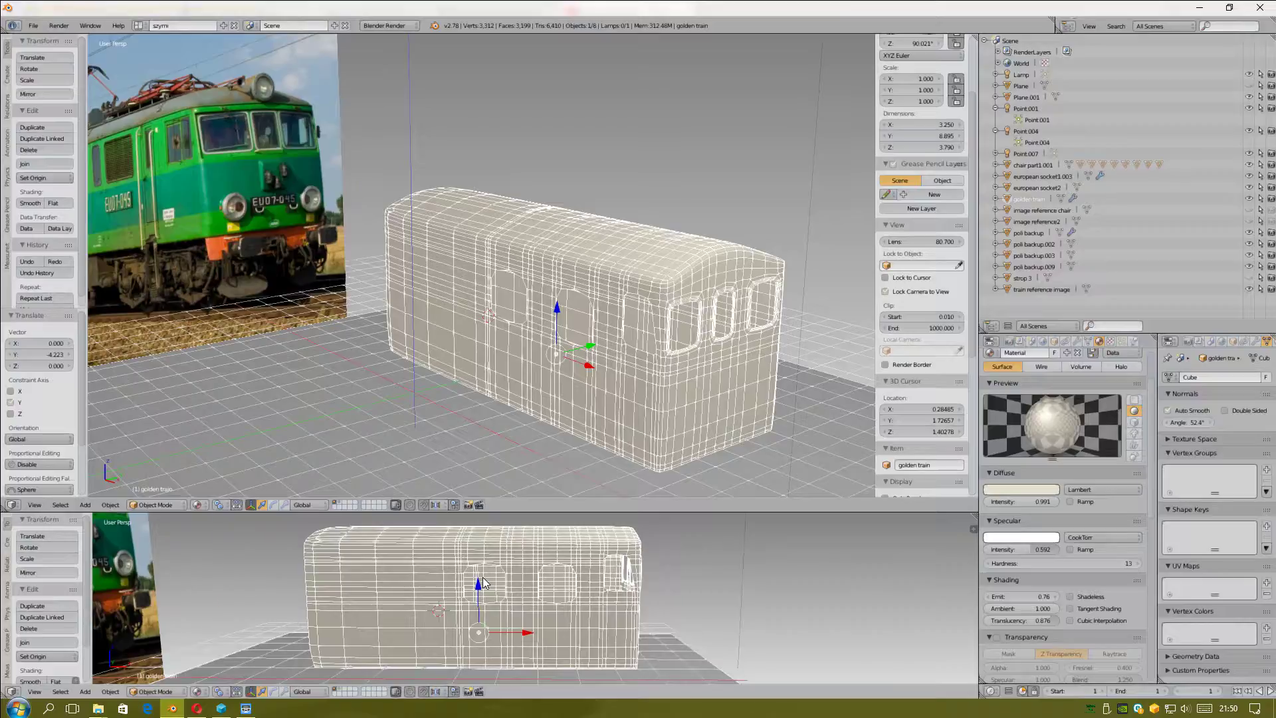
{"action": "scroll", "coordinate": [483, 578], "scroll_direction": "down", "scroll_amount": 4}
{"action": "middle_click_drag", "start_coordinate": [519, 594], "coordinate": [449, 571]}
{"action": "scroll", "coordinate": [625, 573], "scroll_direction": "up", "scroll_amount": 6}
{"action": "middle_click_drag", "start_coordinate": [625, 572], "coordinate": [540, 559], "text": "shift"}
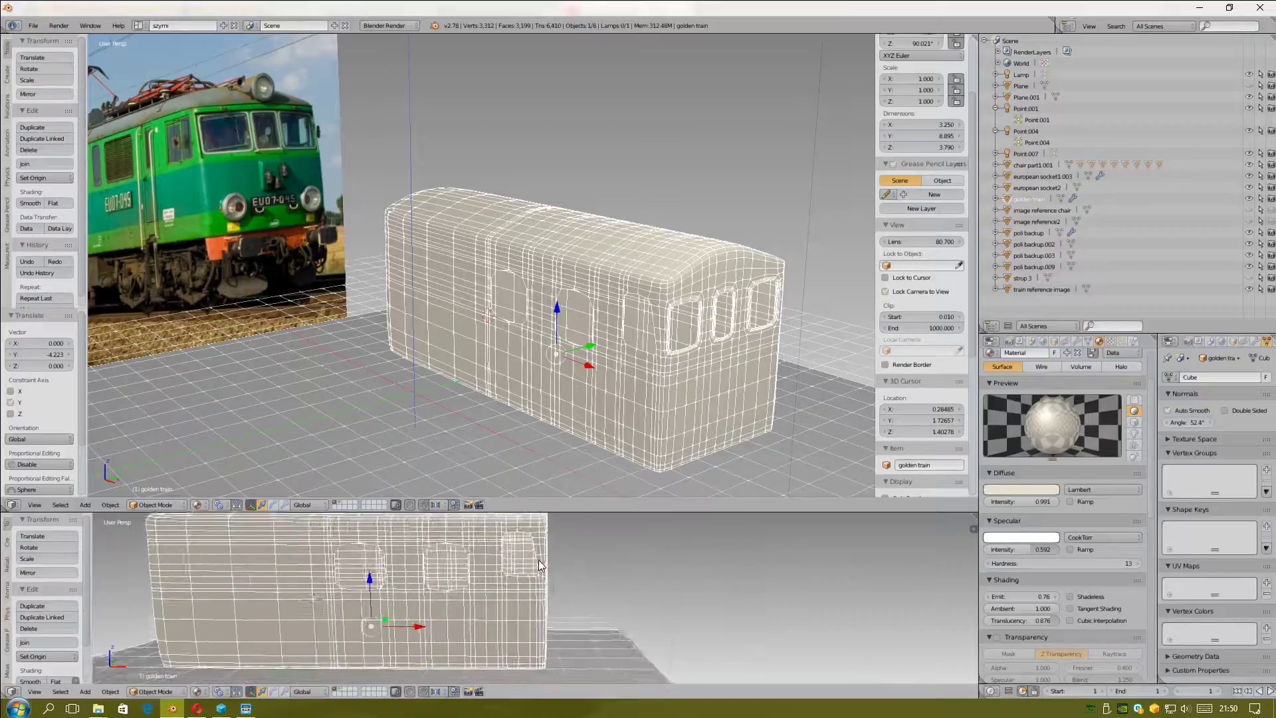
{"action": "scroll", "coordinate": [538, 560], "scroll_direction": "down", "scroll_amount": 2}
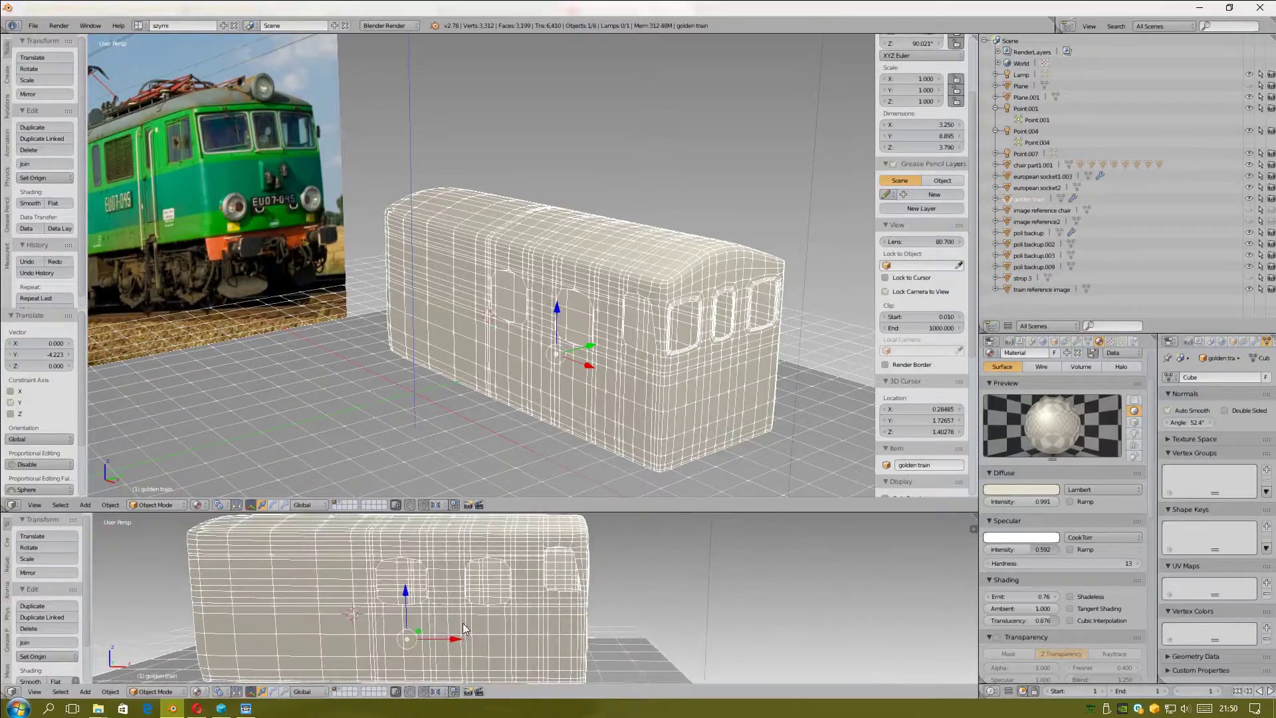
{"action": "middle_click_drag", "start_coordinate": [467, 630], "coordinate": [461, 618]}
{"action": "right_click", "coordinate": [154, 555]}
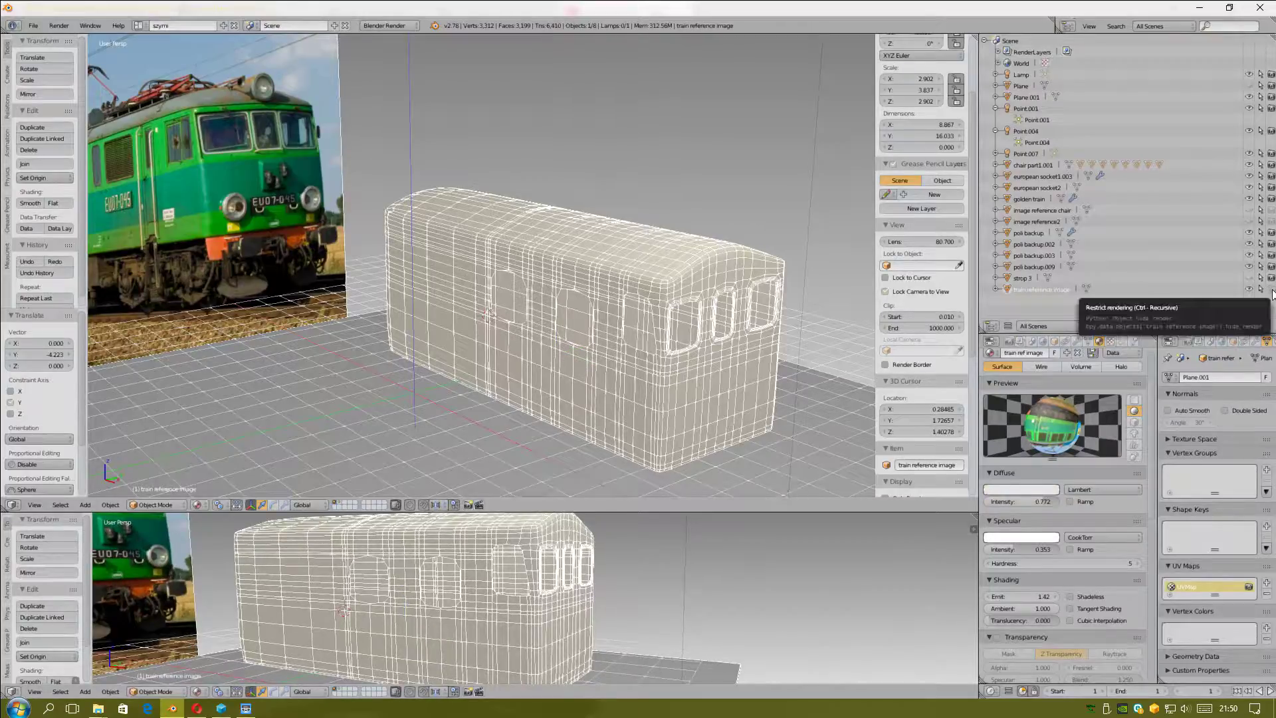
{"action": "right_click", "coordinate": [330, 601]}
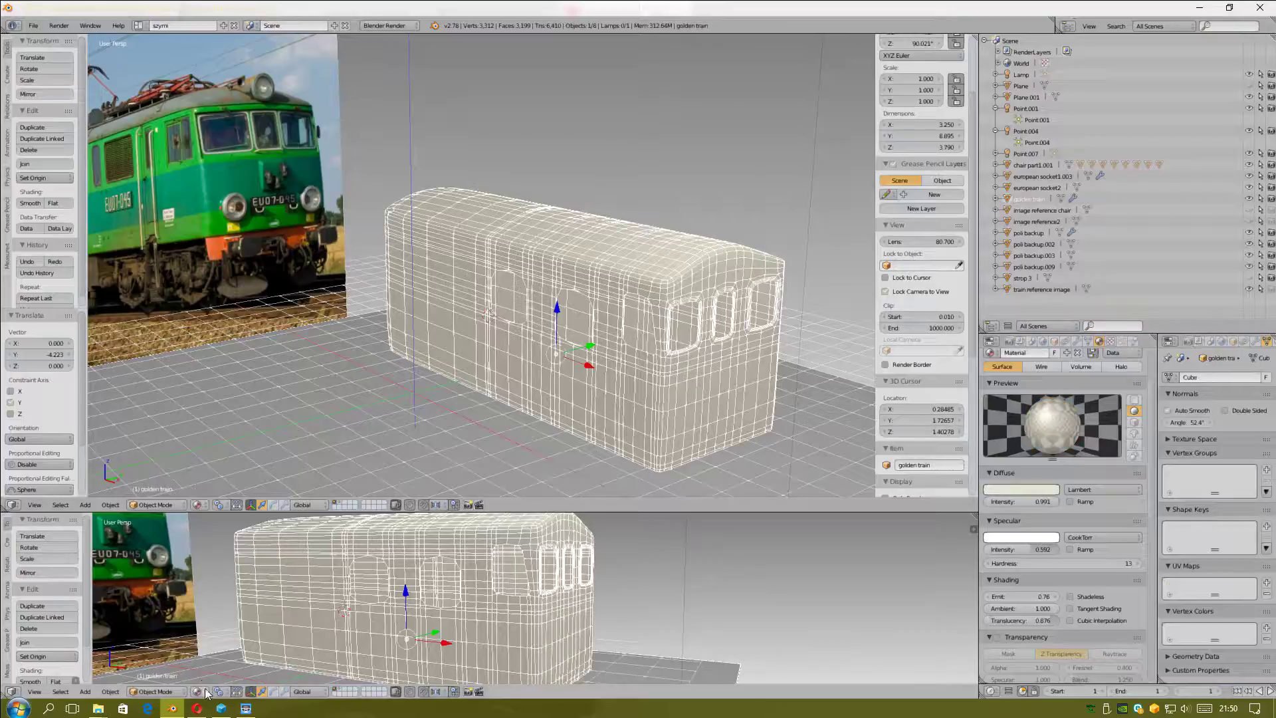
Step: Enable world ambient occlusion and turn off Blend Sky
{"action": "left_click", "coordinate": [1043, 341]}
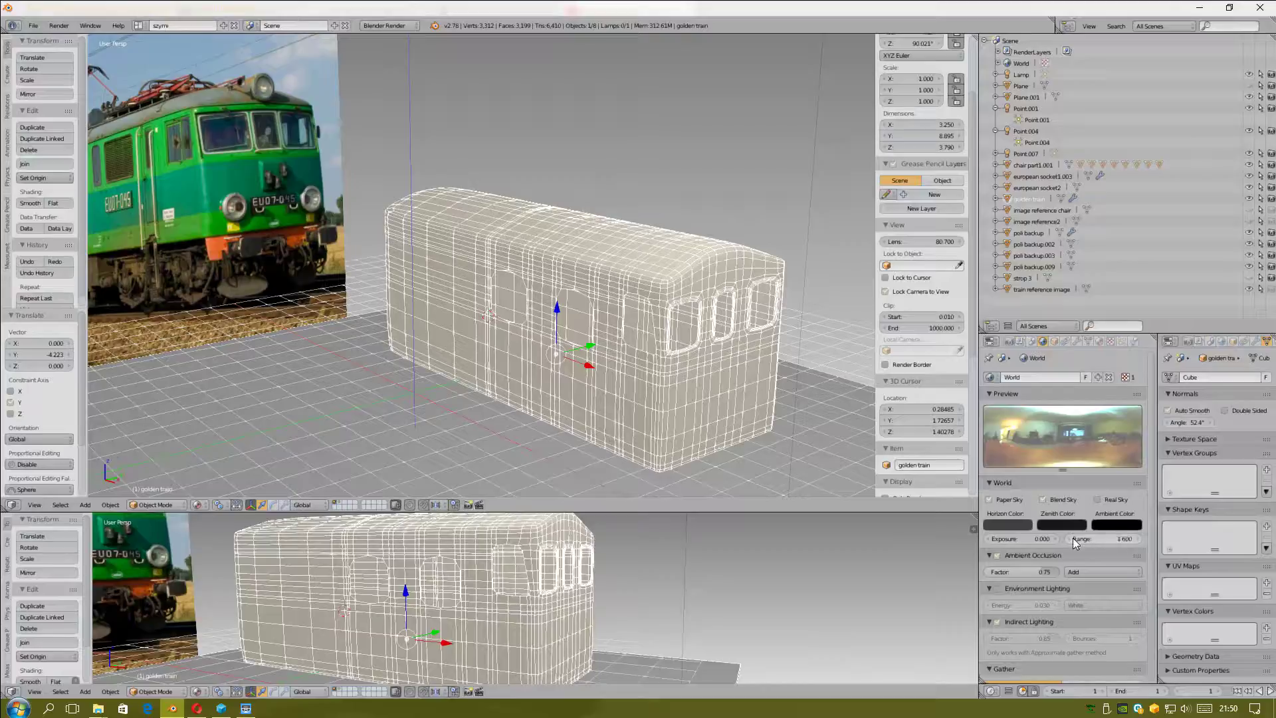
{"action": "left_click", "coordinate": [997, 556]}
{"action": "left_click", "coordinate": [1043, 500]}
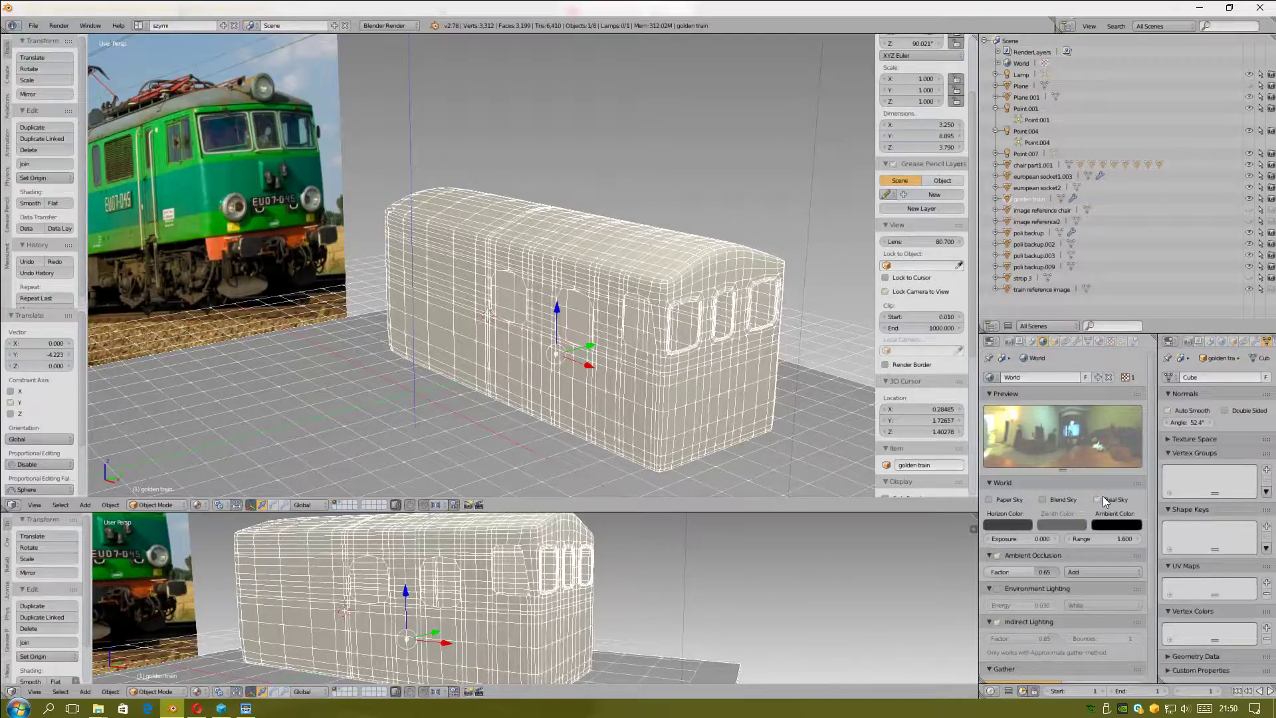
Step: Lower the scene's colour-management gamma to 1.024
{"action": "left_click", "coordinate": [1032, 342]}
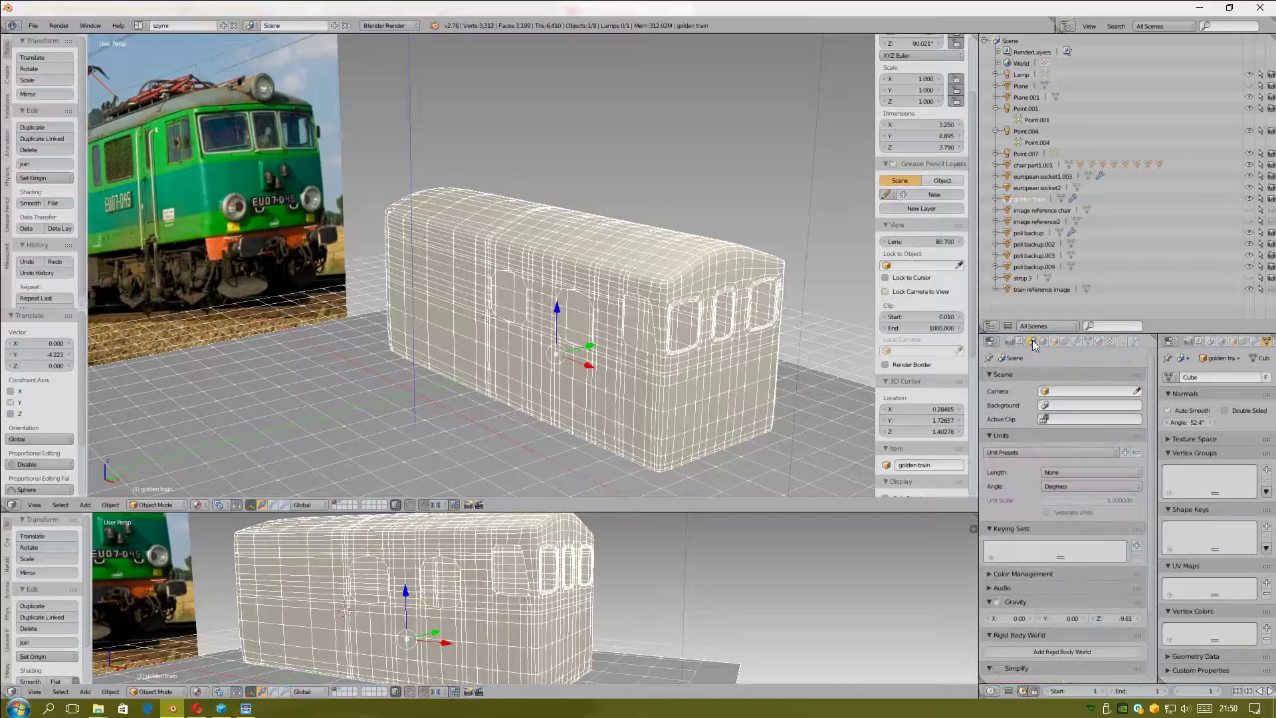
{"action": "left_click", "coordinate": [996, 575]}
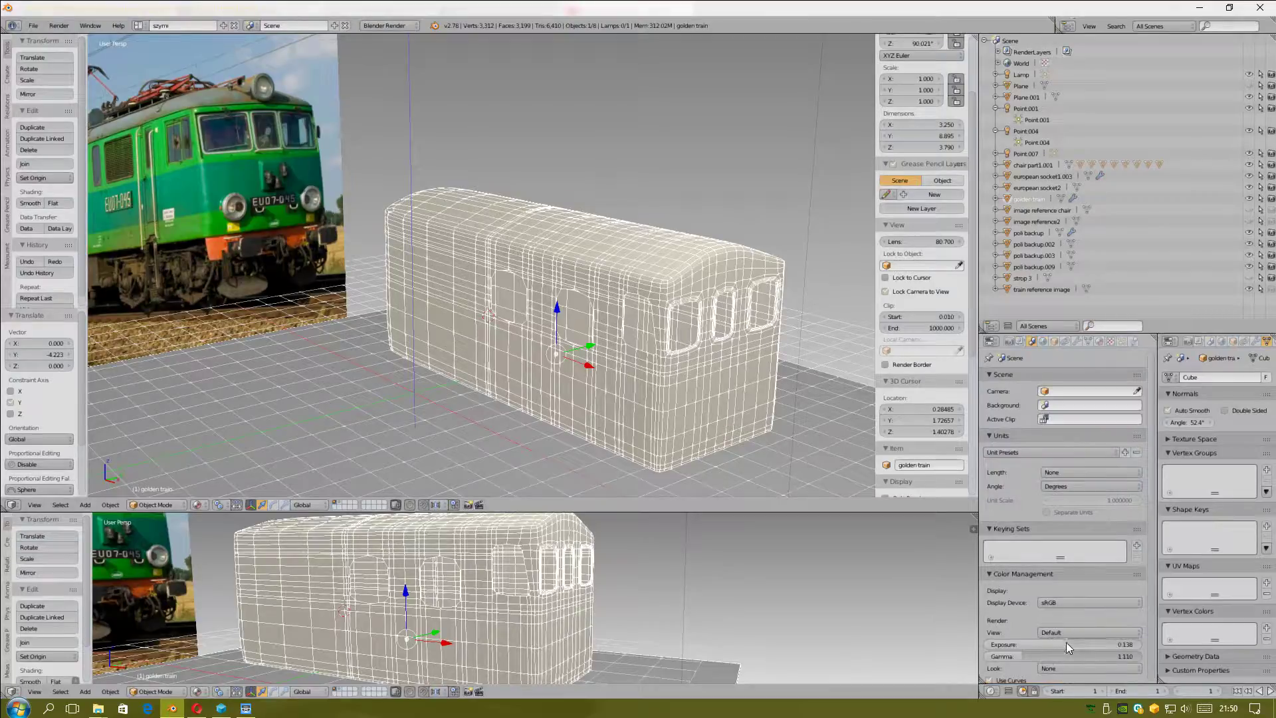
{"action": "mouse_move", "coordinate": [1023, 658]}
{"action": "left_mouse_down"}
{"action": "mouse_move", "coordinate": [1067, 644]}
{"action": "mouse_move", "coordinate": [1013, 655]}
{"action": "left_mouse_up"}
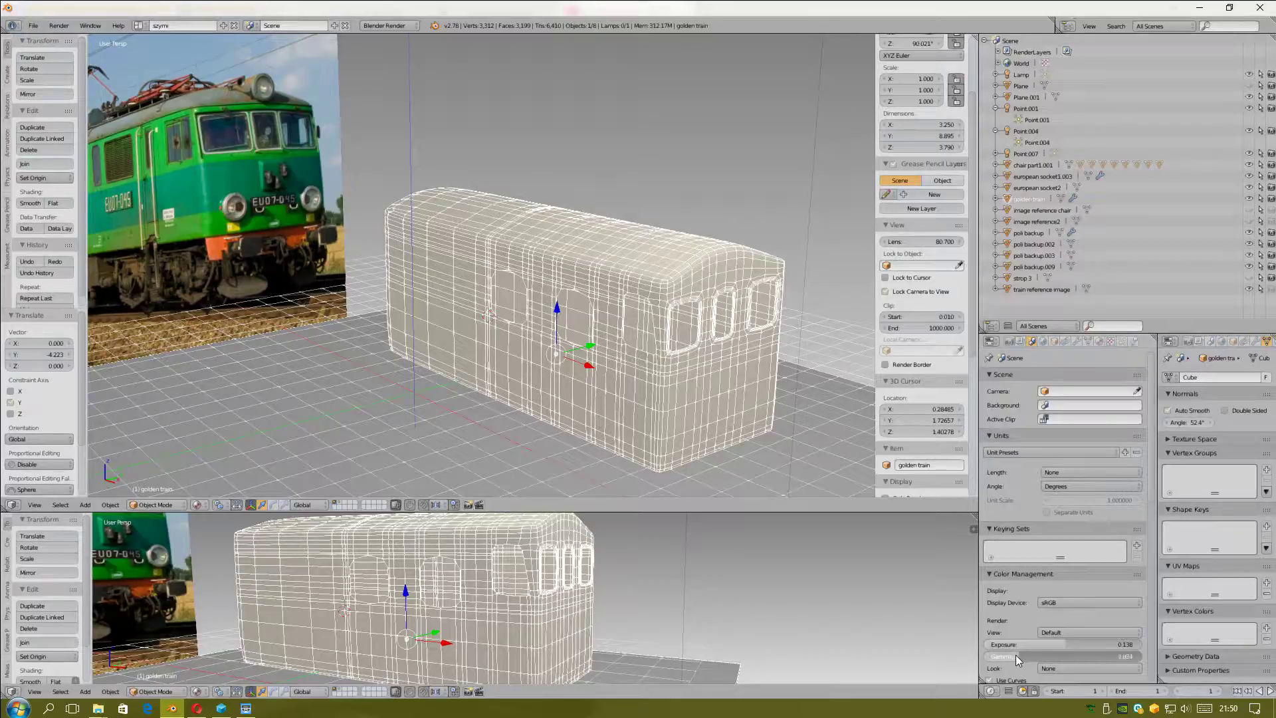
{"action": "left_click", "coordinate": [1043, 341]}
{"action": "left_click", "coordinate": [1101, 341]}
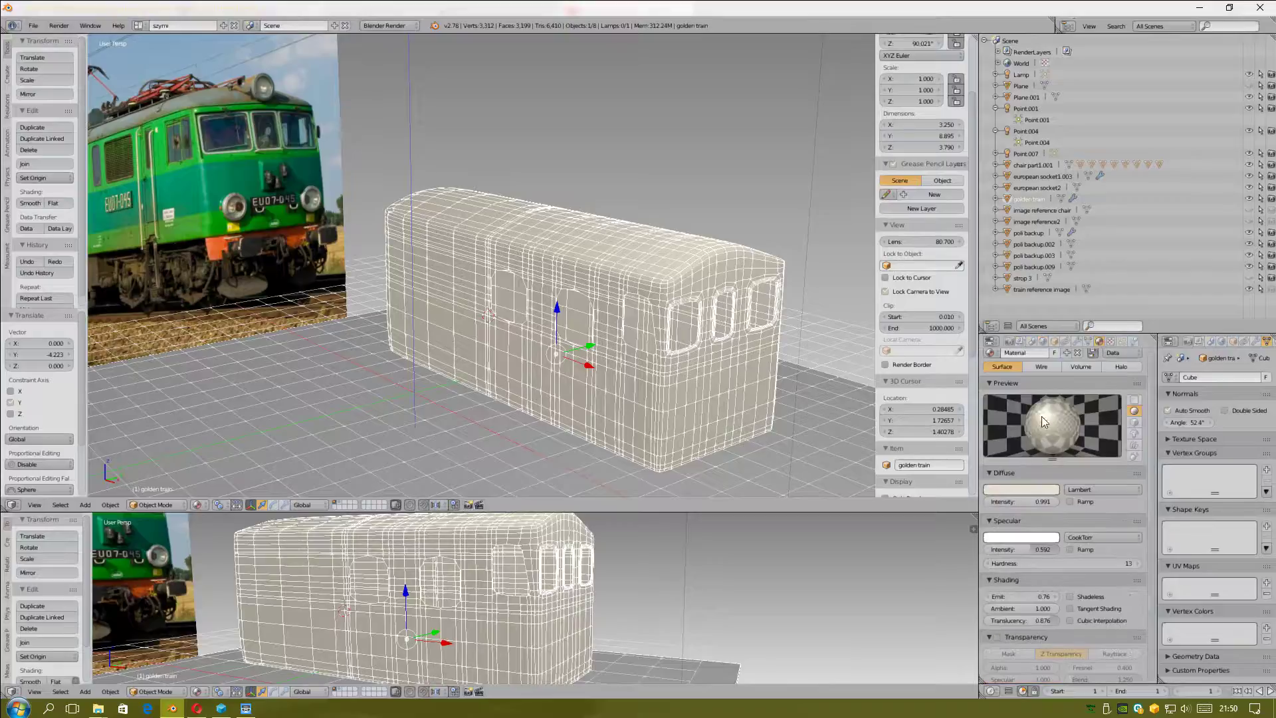
{"action": "mouse_move", "coordinate": [294, 662]}
{"action": "middle_mouse_down"}
{"action": "mouse_move", "coordinate": [489, 635]}
{"action": "mouse_move", "coordinate": [476, 633]}
{"action": "mouse_move", "coordinate": [530, 606]}
{"action": "mouse_move", "coordinate": [506, 601]}
{"action": "middle_mouse_up"}
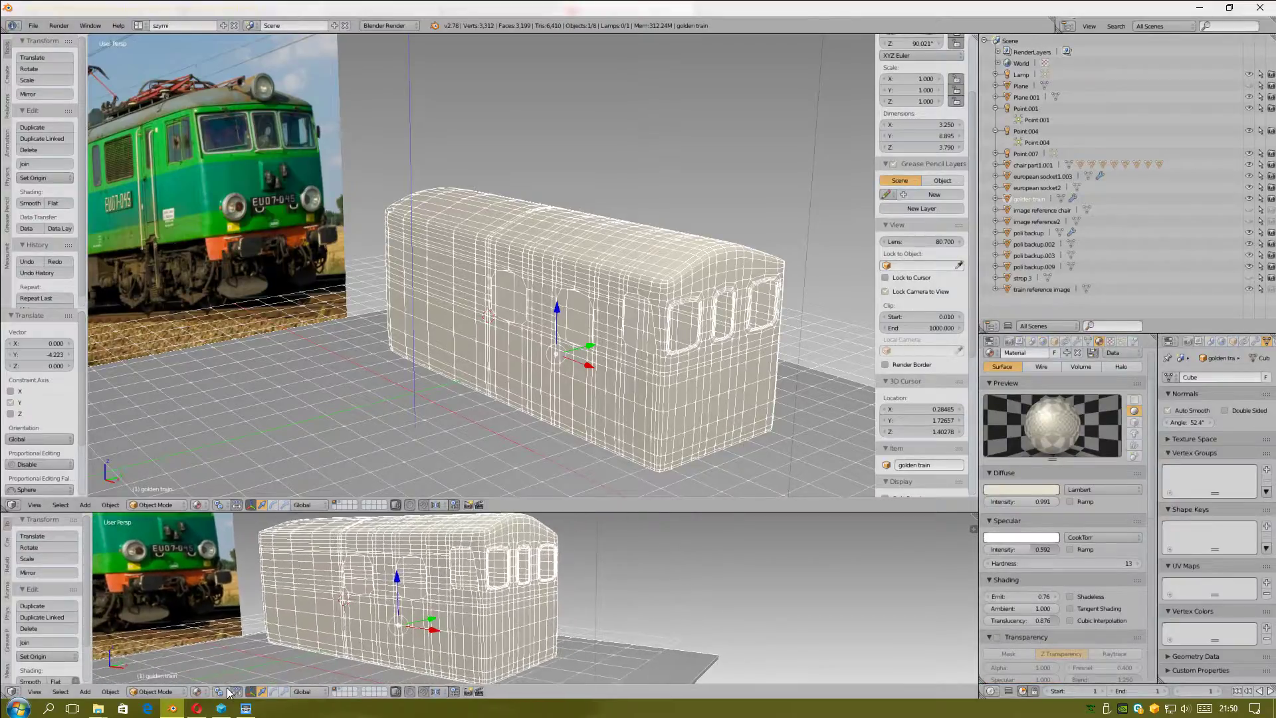
{"action": "left_click", "coordinate": [198, 691]}
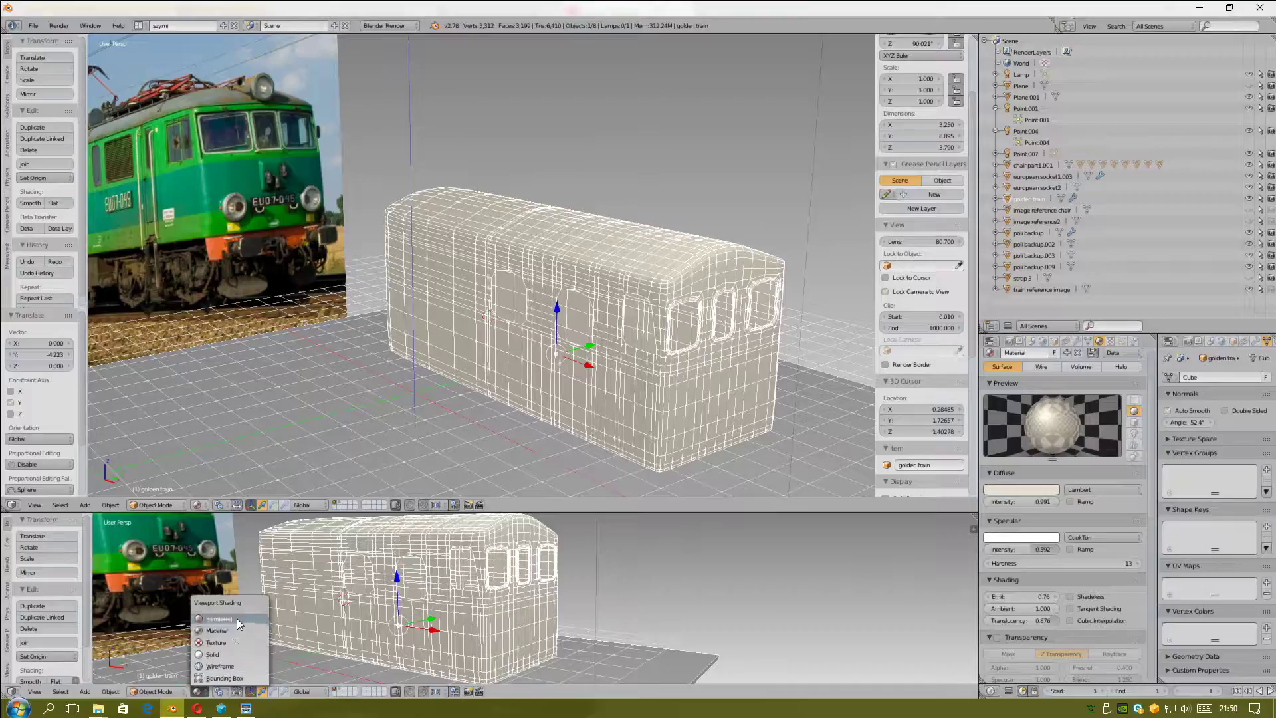
{"action": "left_click", "coordinate": [236, 619]}
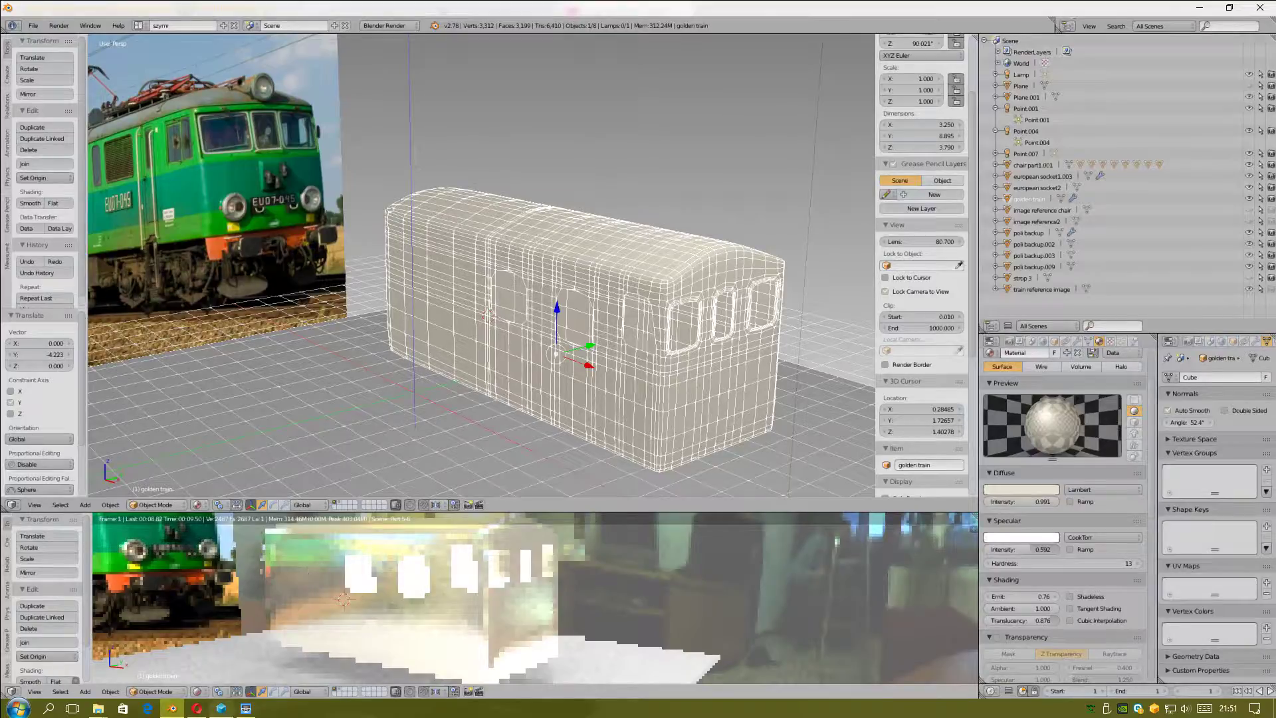
{"action": "left_click", "coordinate": [196, 693]}
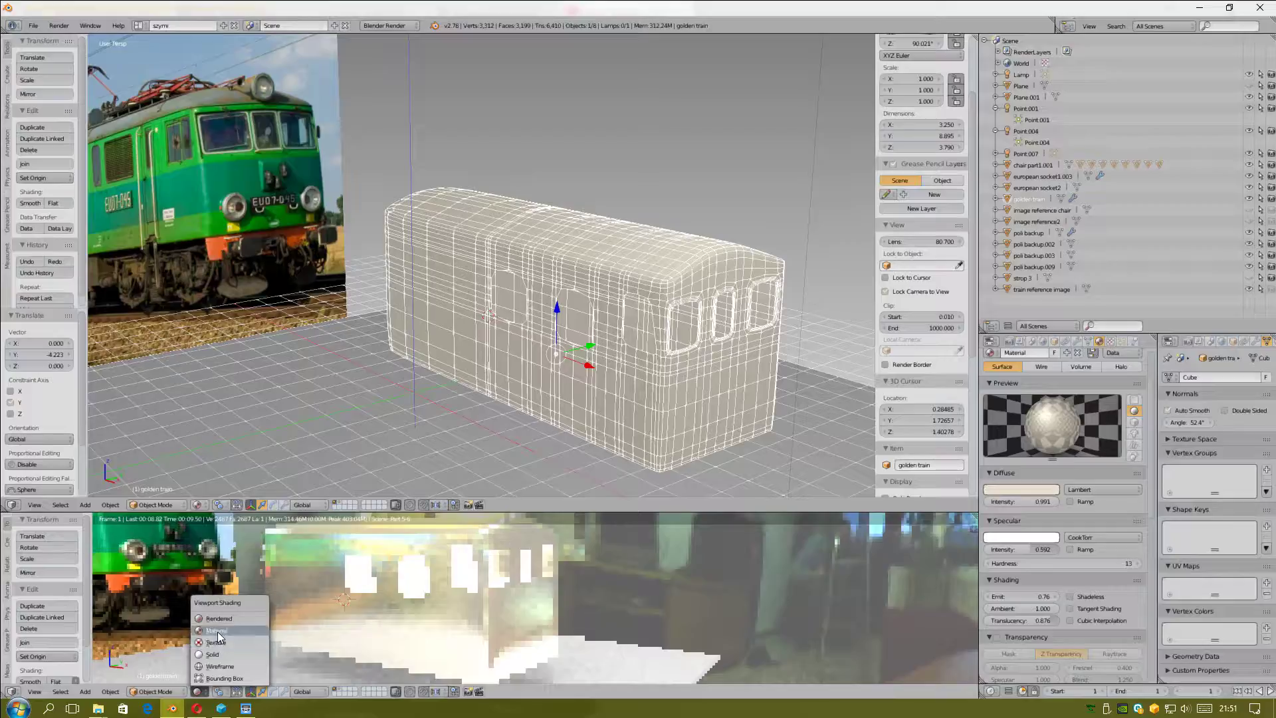
{"action": "key", "text": "Return"}
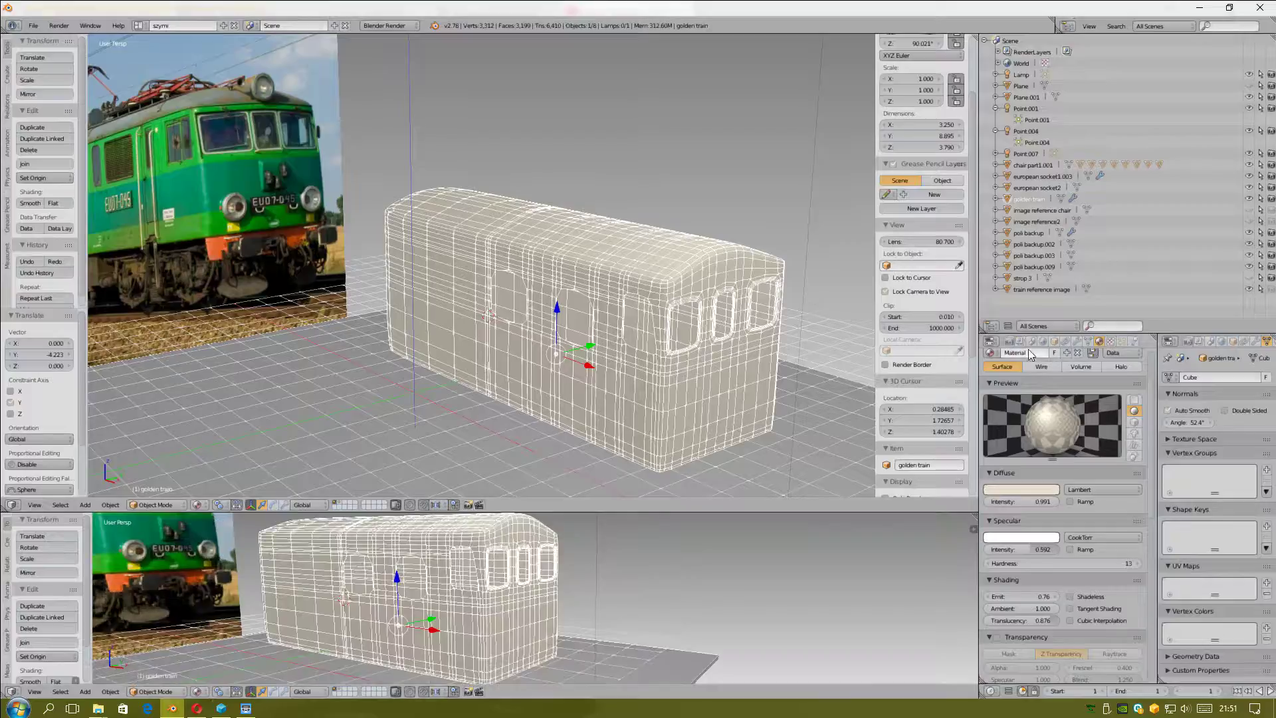
Step: Render the scene as an image and orbit the view around the carriage
{"action": "left_click", "coordinate": [1012, 342]}
{"action": "left_click", "coordinate": [1027, 394]}
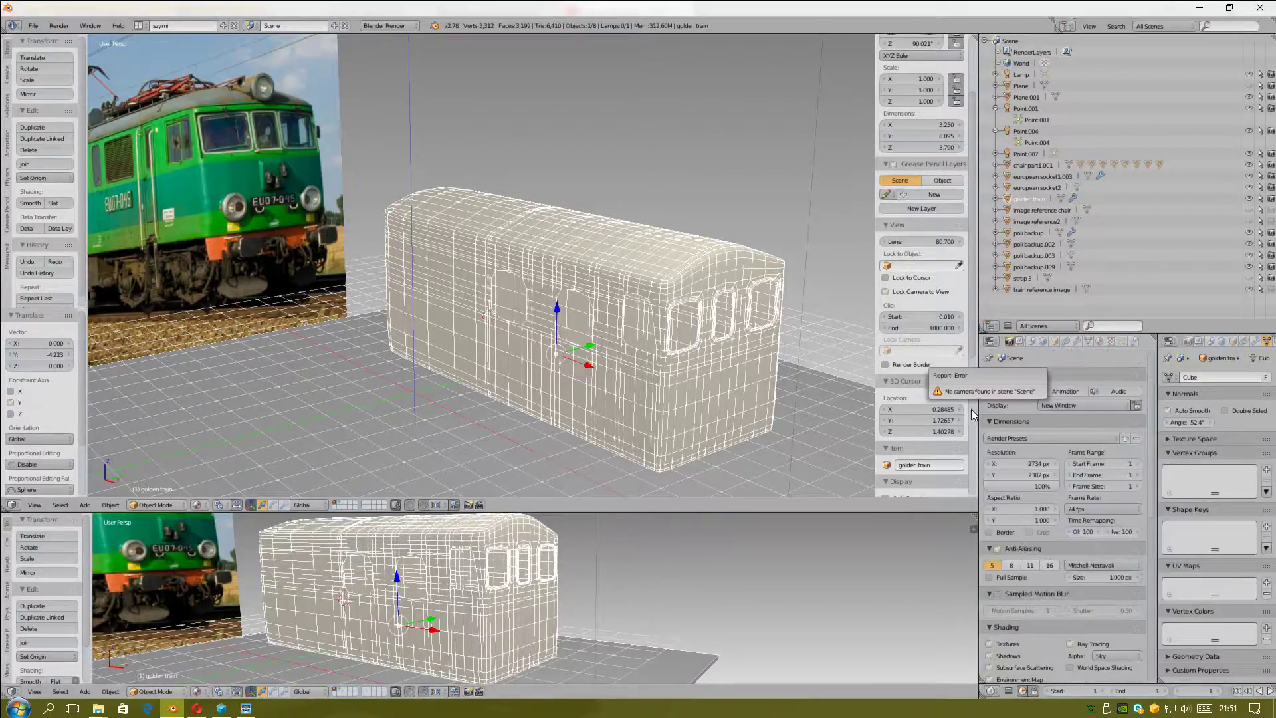
{"action": "middle_click_drag", "start_coordinate": [598, 372], "coordinate": [524, 354]}
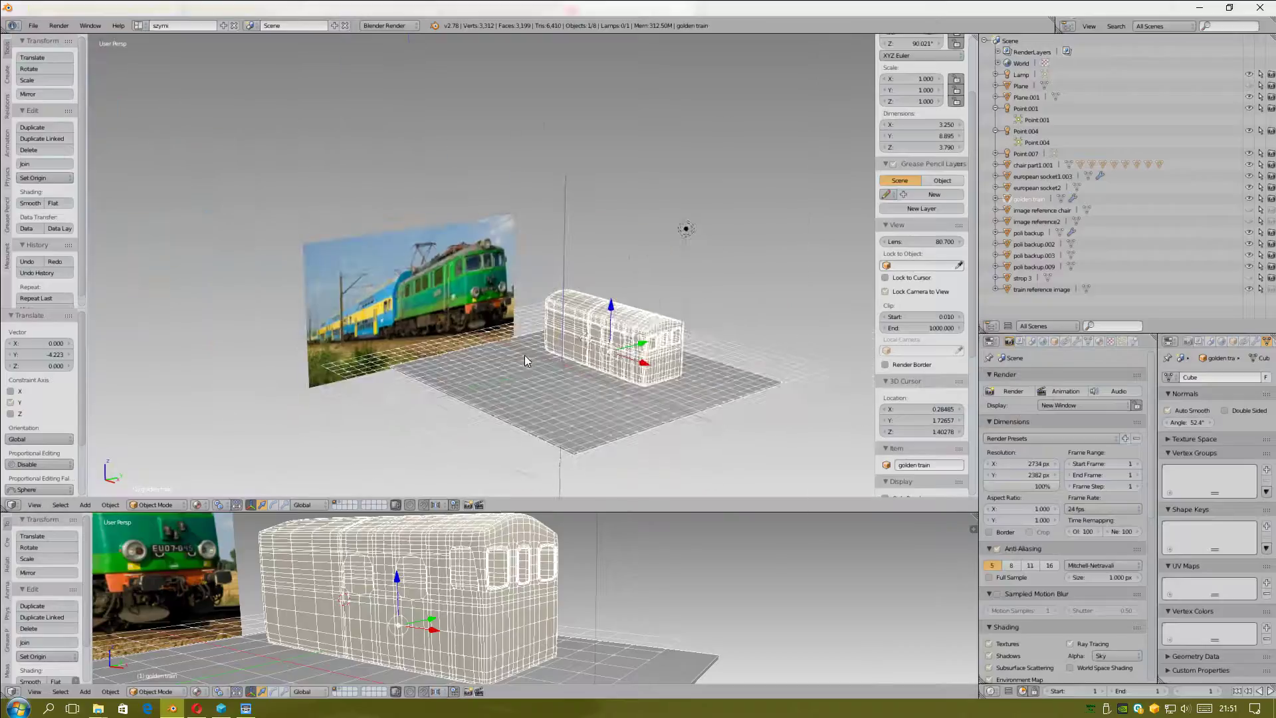
{"action": "scroll", "coordinate": [617, 394], "scroll_direction": "up", "scroll_amount": 3}
{"action": "middle_click_drag", "start_coordinate": [617, 394], "coordinate": [586, 412]}
Step: Add a camera, slide it along Y and rotate it 8.554° toward the carriage
{"action": "left_click", "coordinate": [84, 506]}
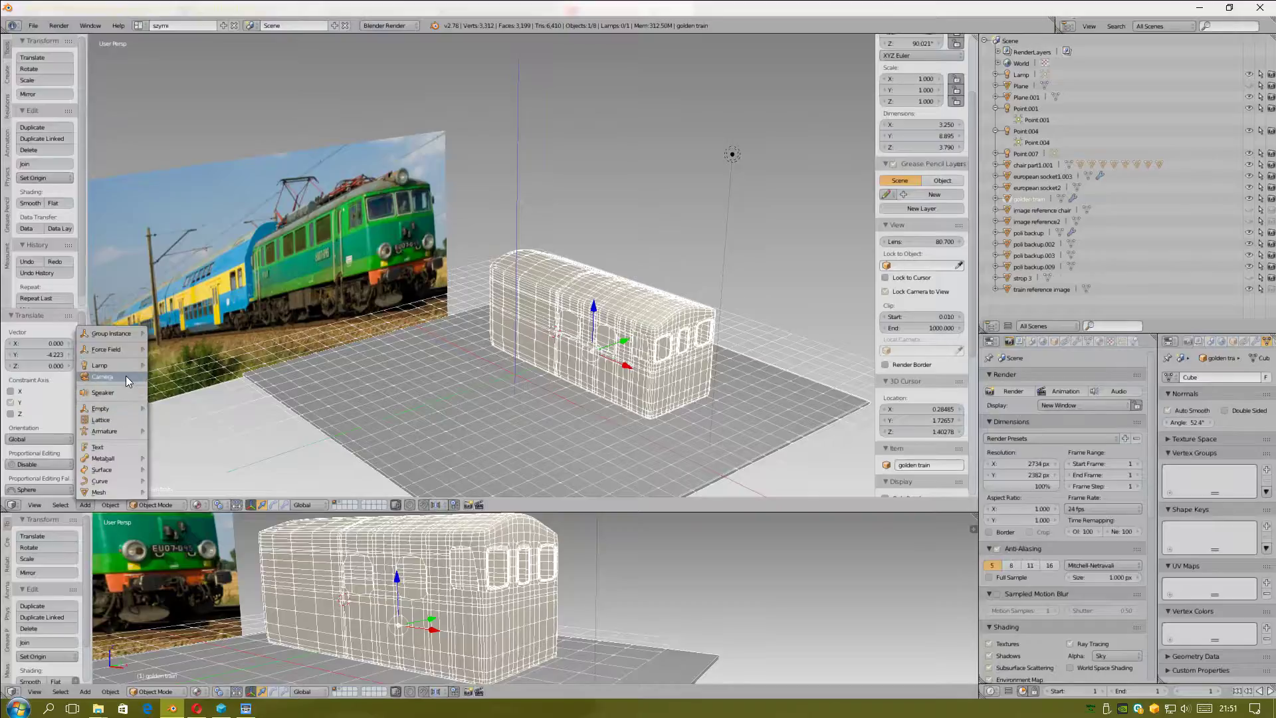
{"action": "left_click", "coordinate": [125, 376]}
{"action": "middle_click_drag", "start_coordinate": [639, 371], "coordinate": [610, 345]}
{"action": "left_click_drag", "start_coordinate": [611, 345], "coordinate": [490, 383]}
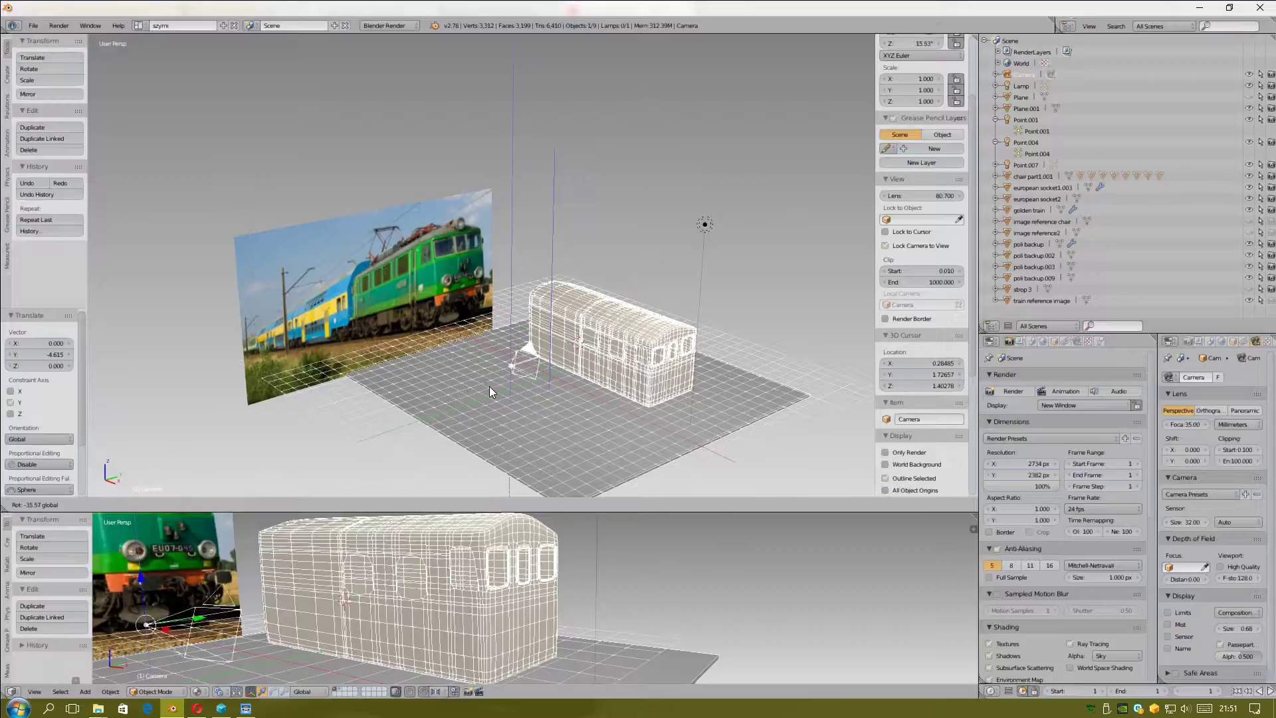
{"action": "mouse_move", "coordinate": [493, 338]}
{"action": "left_mouse_down"}
{"action": "mouse_move", "coordinate": [536, 356]}
{"action": "mouse_move", "coordinate": [507, 367]}
{"action": "left_mouse_up"}
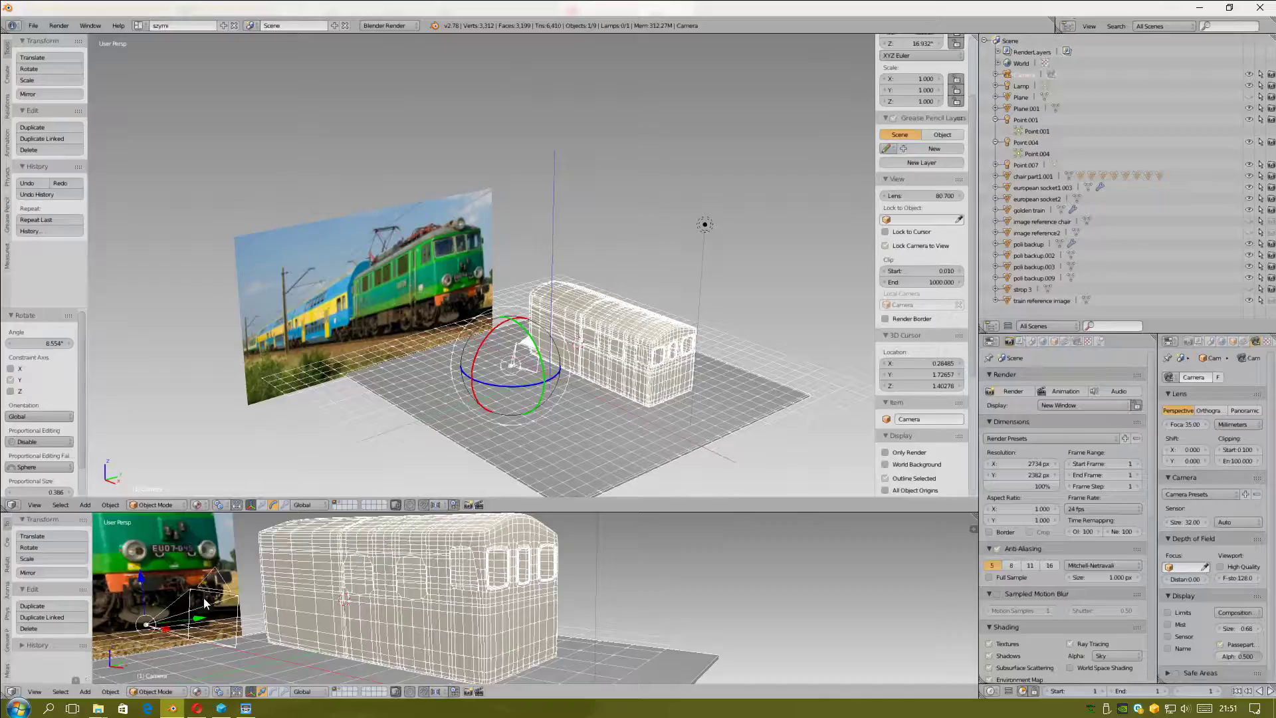
{"action": "left_click", "coordinate": [37, 505]}
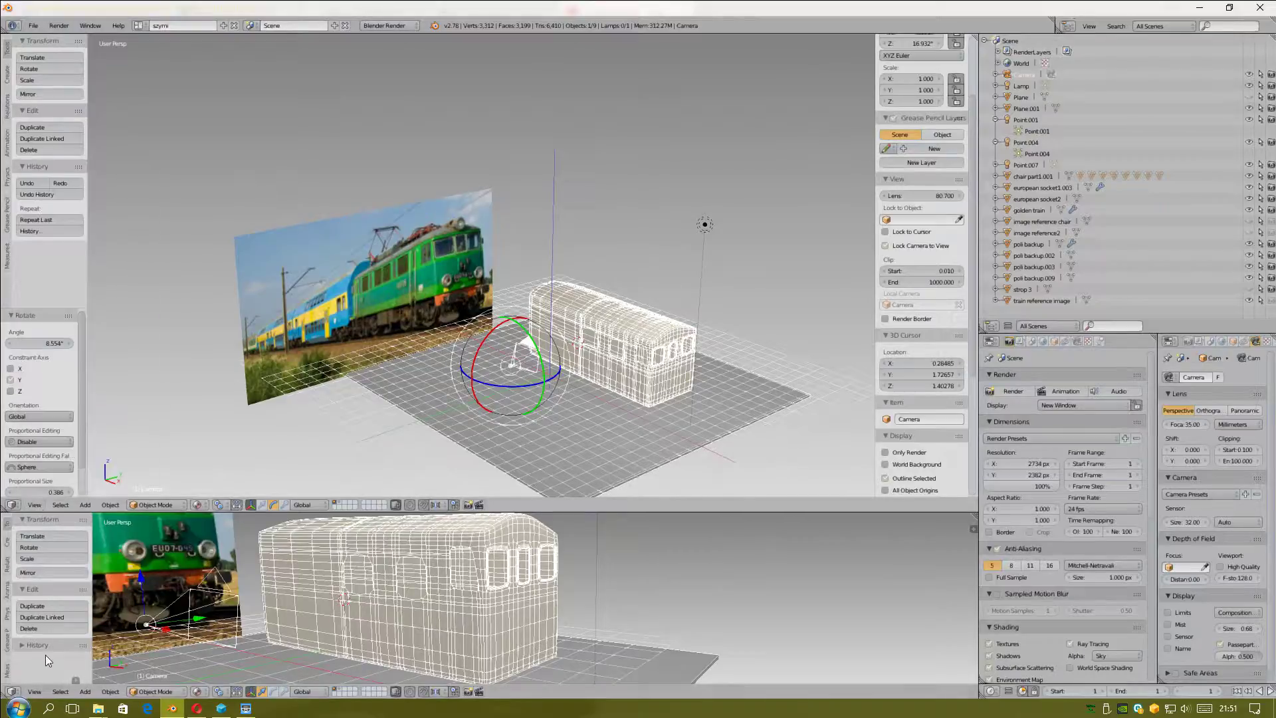
{"action": "left_click", "coordinate": [36, 696]}
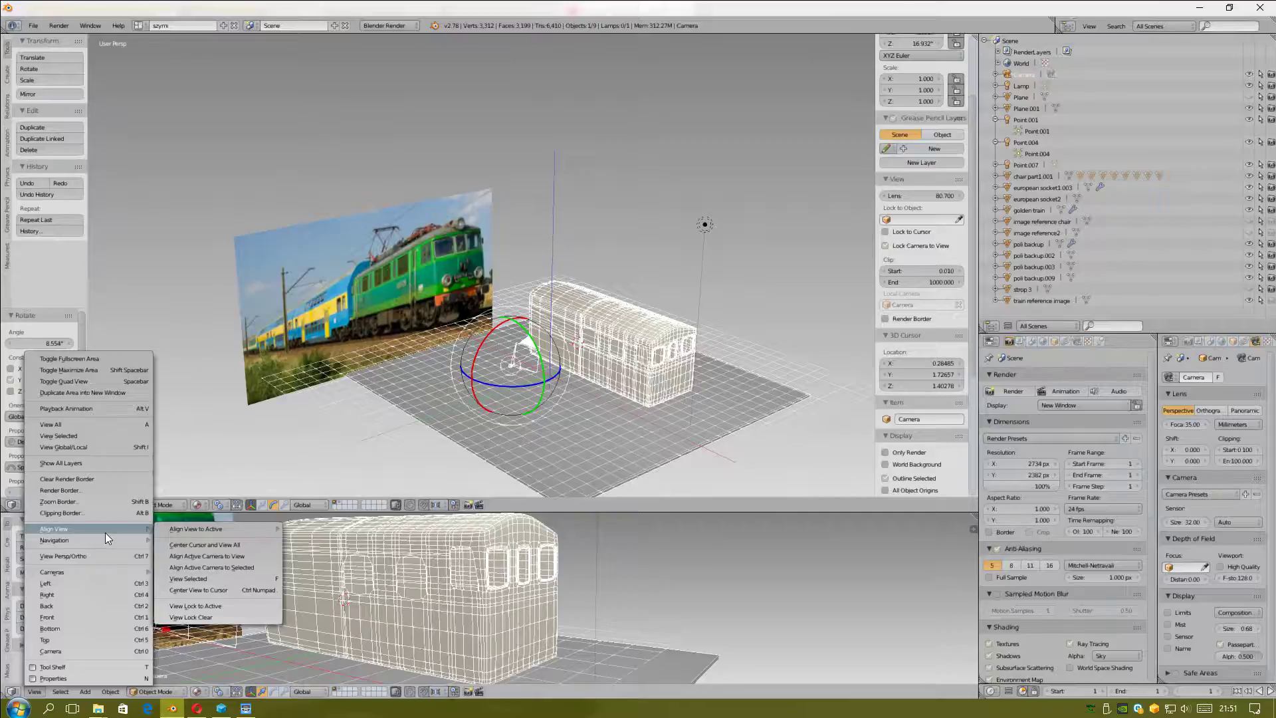
{"action": "mouse_move", "coordinate": [52, 572]}
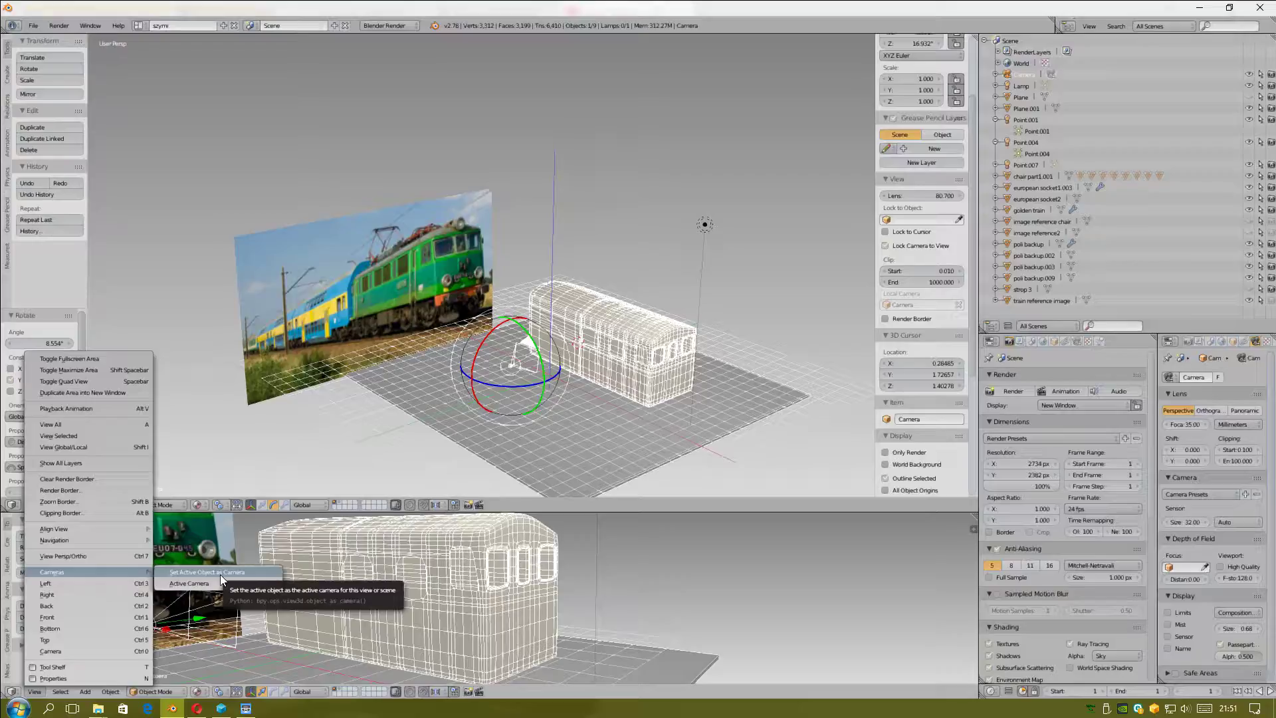
Step: Make the new camera the active scene camera and scale it to 3.387
{"action": "left_click", "coordinate": [220, 574]}
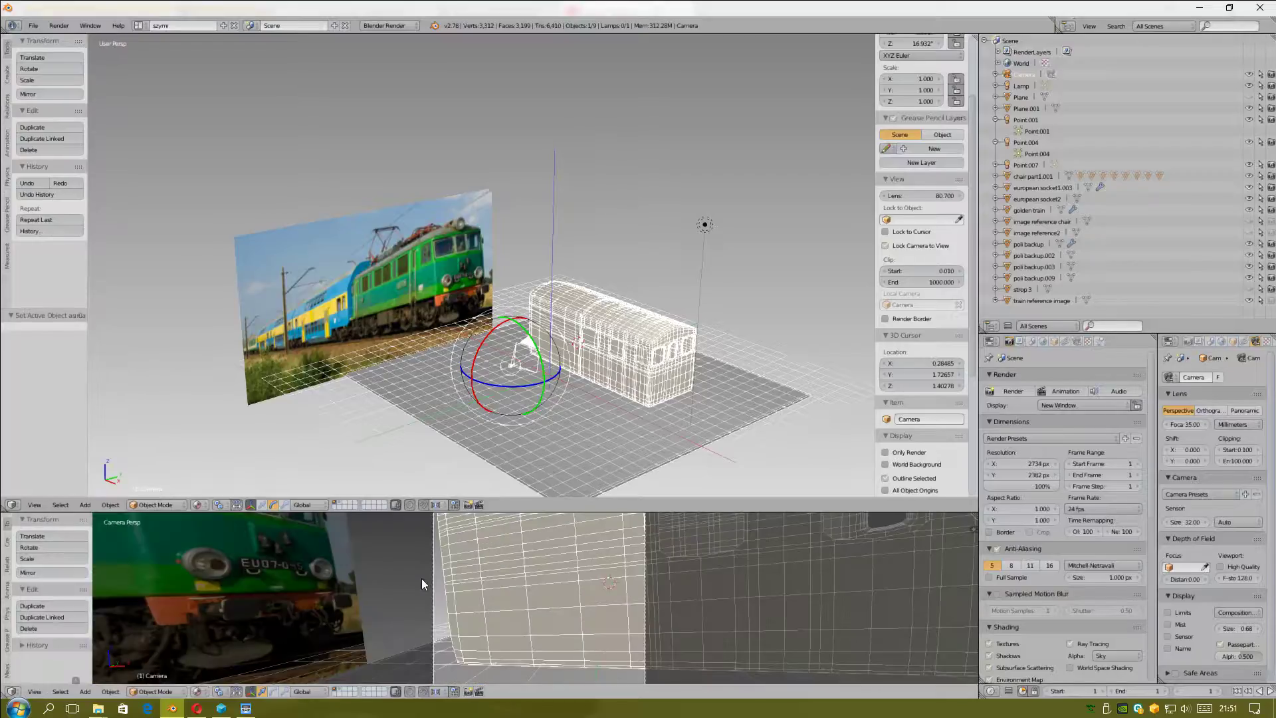
{"action": "left_click_drag", "start_coordinate": [499, 384], "coordinate": [498, 383]}
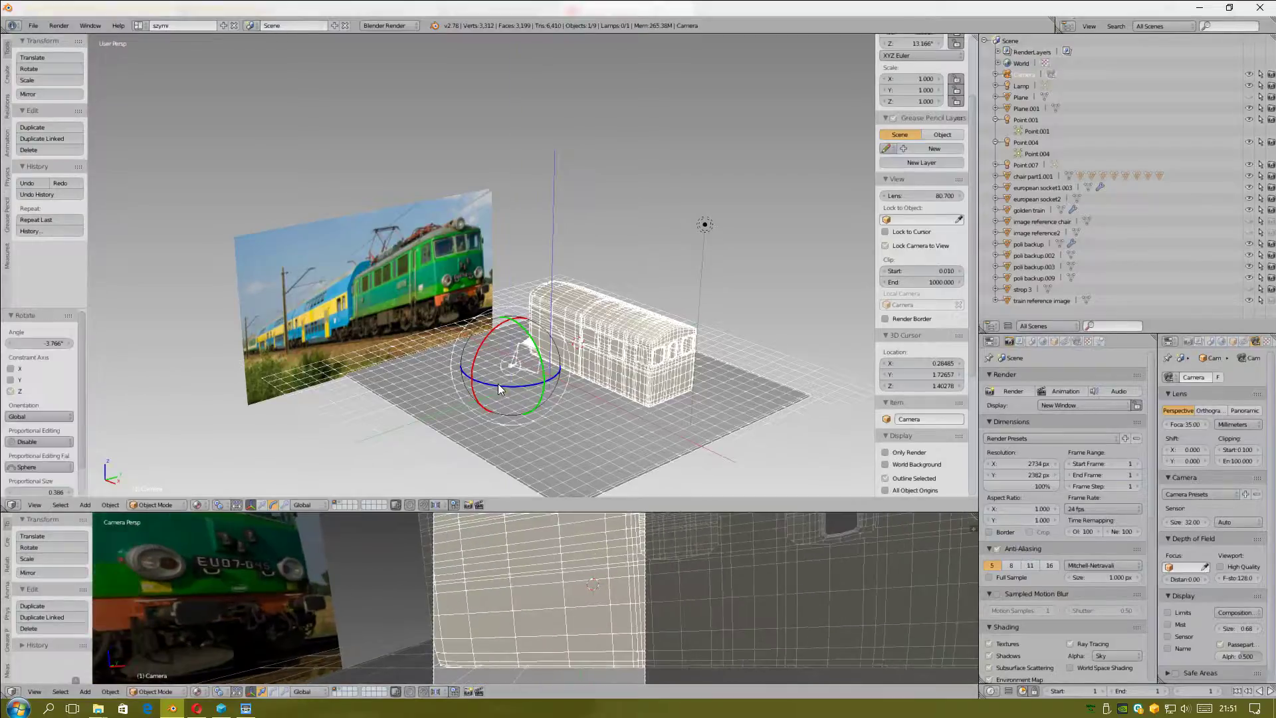
{"action": "key", "text": "s"}
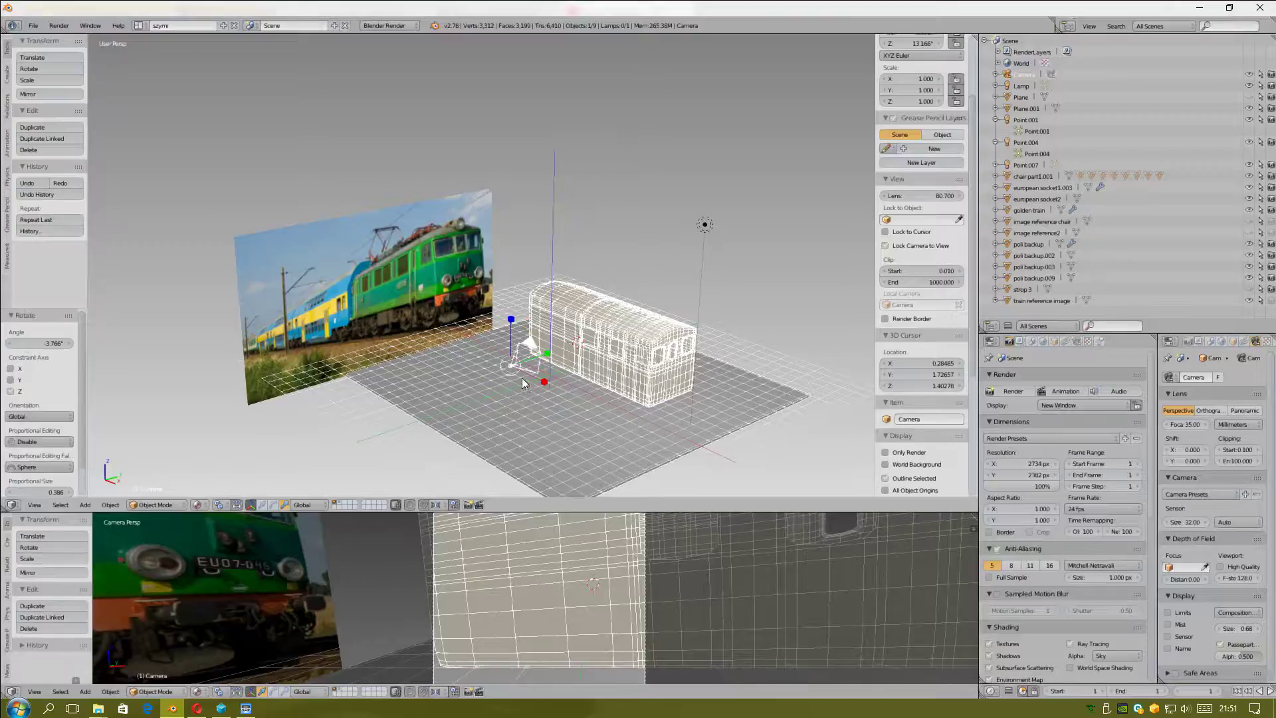
{"action": "left_click", "coordinate": [486, 374]}
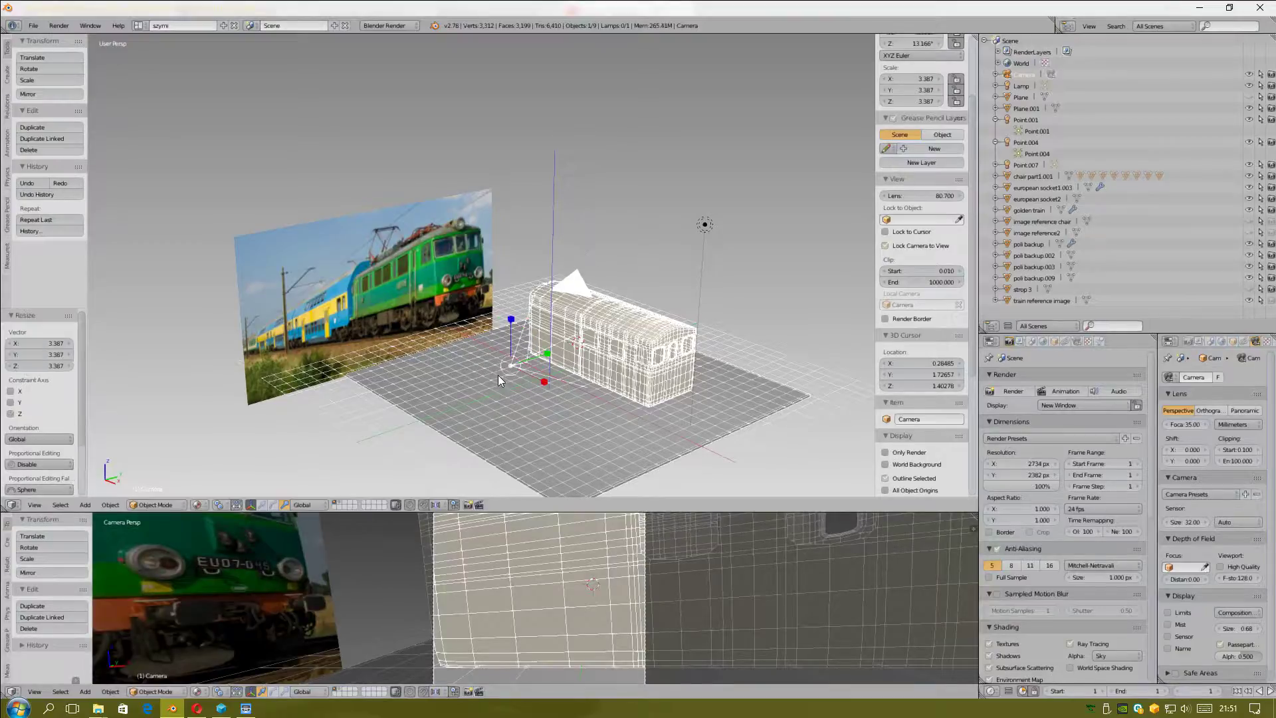
Step: Move the camera along X, raise it 0.829 on Z and rotate it 23.414° toward the carriage
{"action": "key", "text": "g"}
{"action": "left_click", "coordinate": [486, 390]}
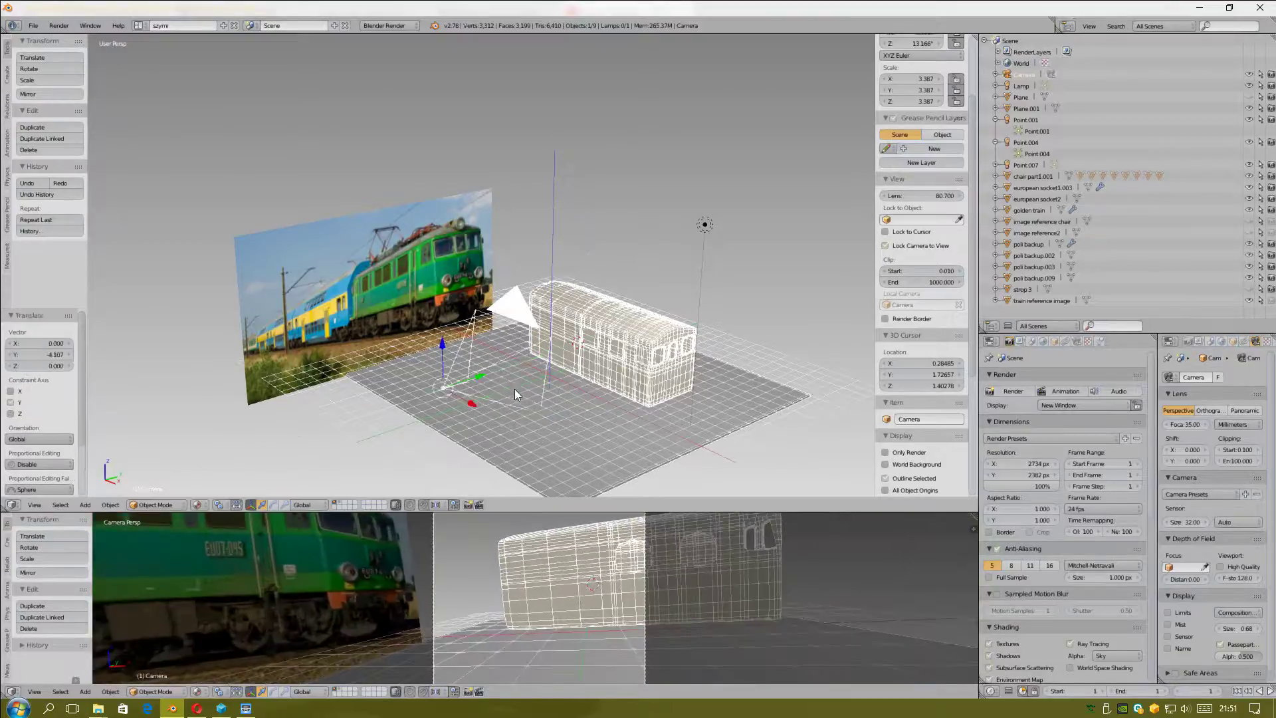
{"action": "key", "text": "g"}
{"action": "left_click", "coordinate": [595, 418]}
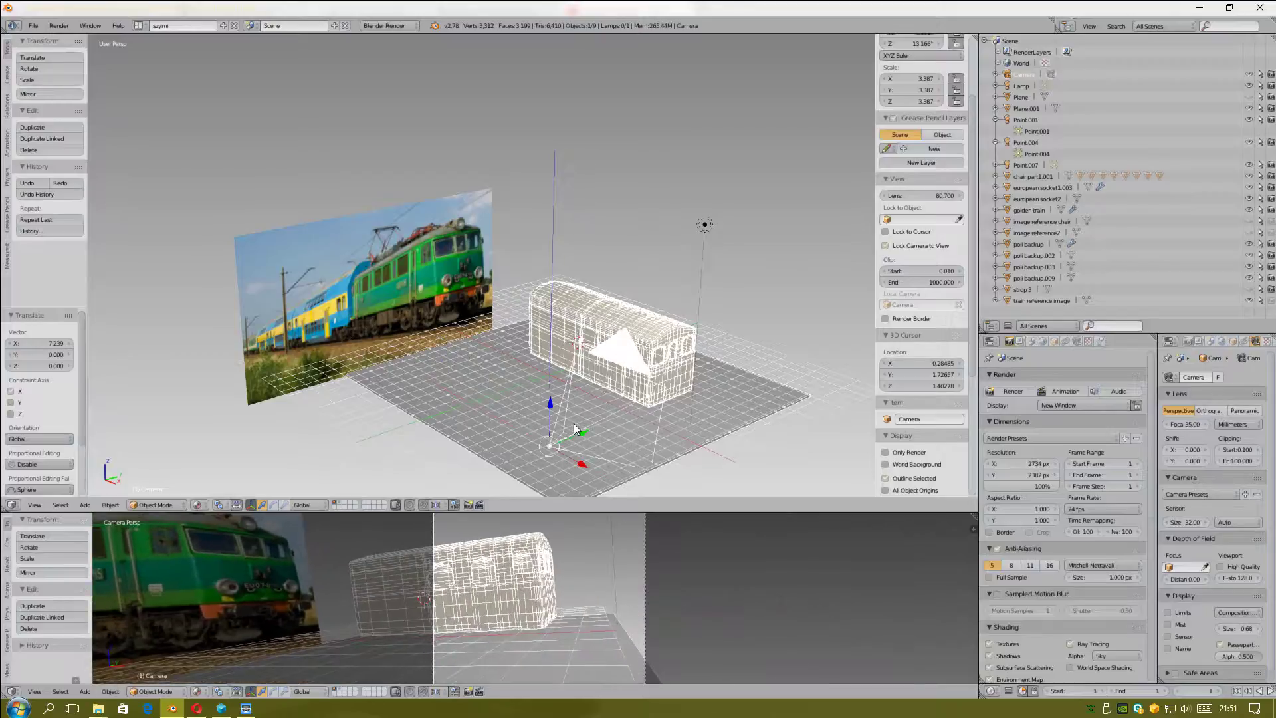
{"action": "key", "text": "r"}
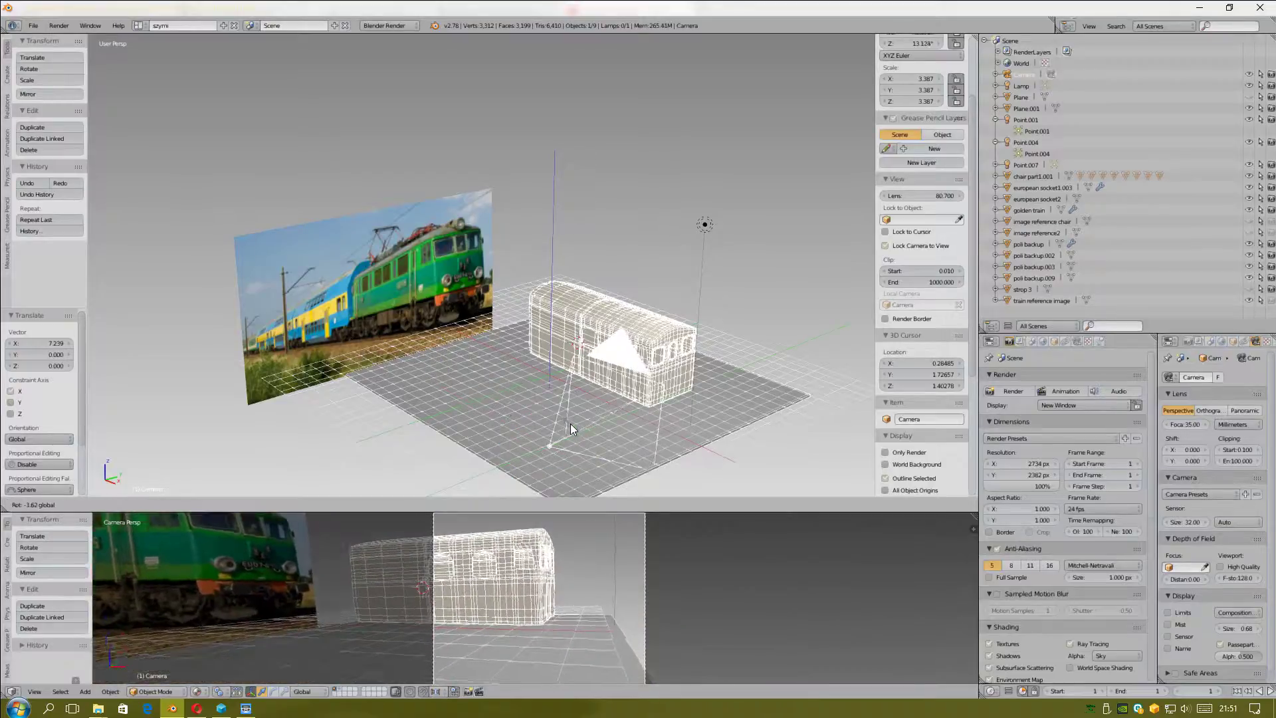
{"action": "left_click", "coordinate": [569, 423]}
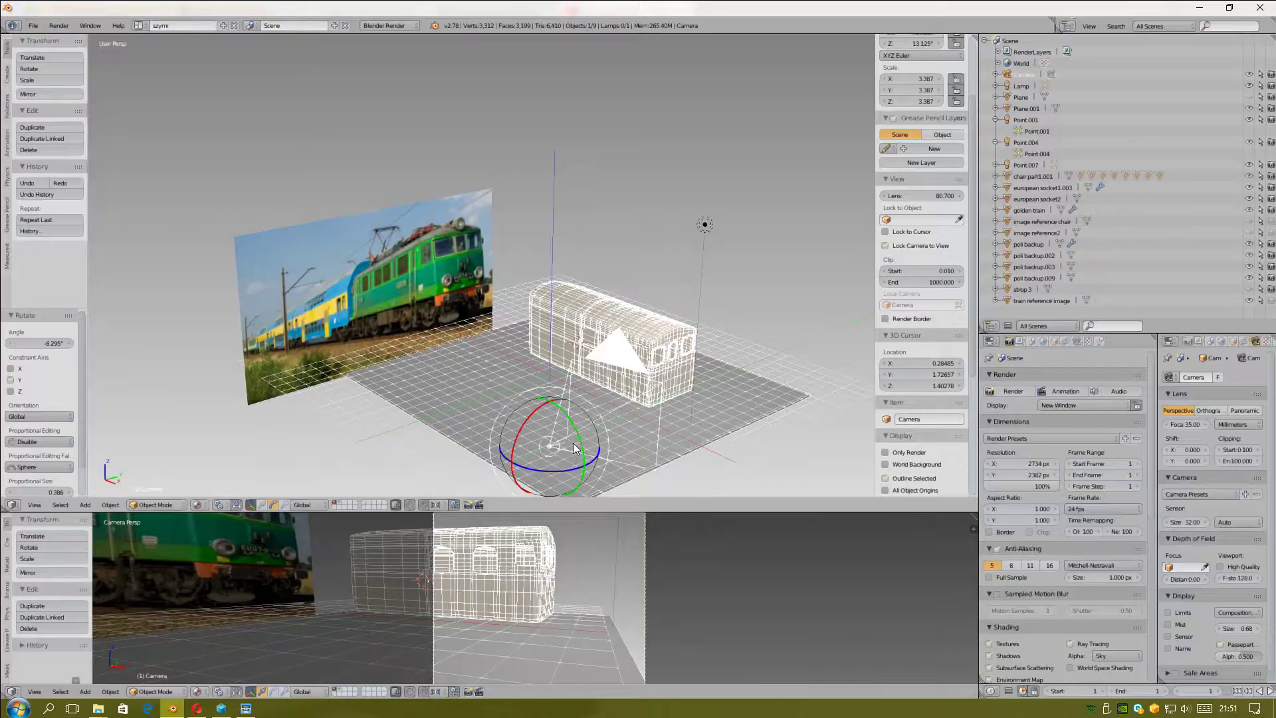
{"action": "mouse_move", "coordinate": [562, 476]}
{"action": "left_mouse_down"}
{"action": "mouse_move", "coordinate": [642, 477]}
{"action": "mouse_move", "coordinate": [603, 423]}
{"action": "left_mouse_up"}
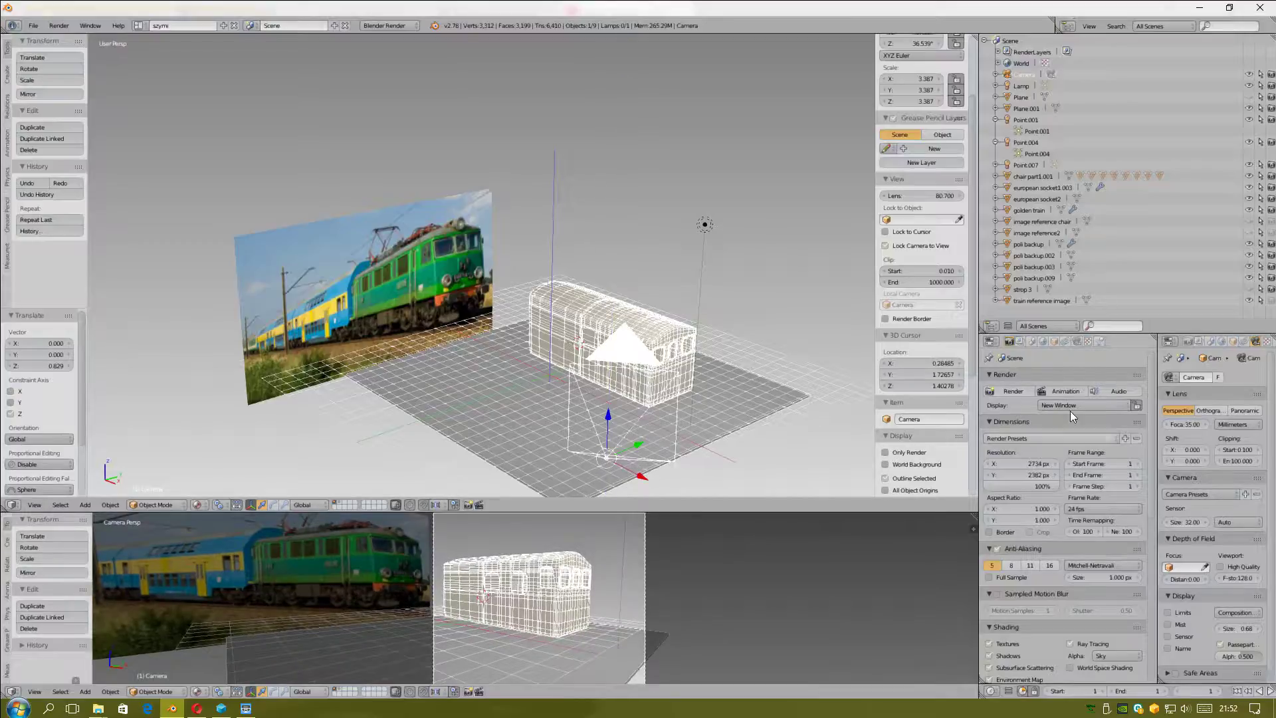
Step: Check the World tab's Gather settings, then render the camera view with F12
{"action": "left_click", "coordinate": [1042, 343]}
{"action": "scroll", "coordinate": [1049, 583], "scroll_direction": "down", "scroll_amount": 3}
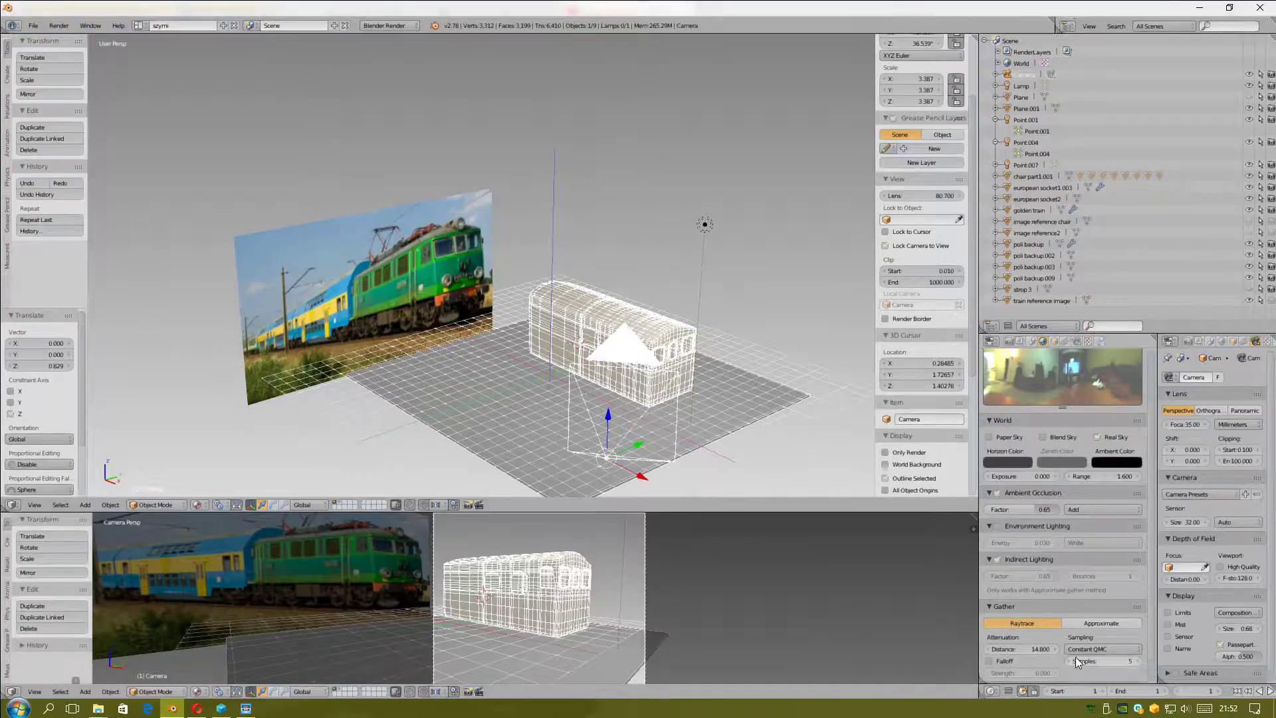
{"action": "scroll", "coordinate": [1078, 664], "scroll_direction": "down", "scroll_amount": 1}
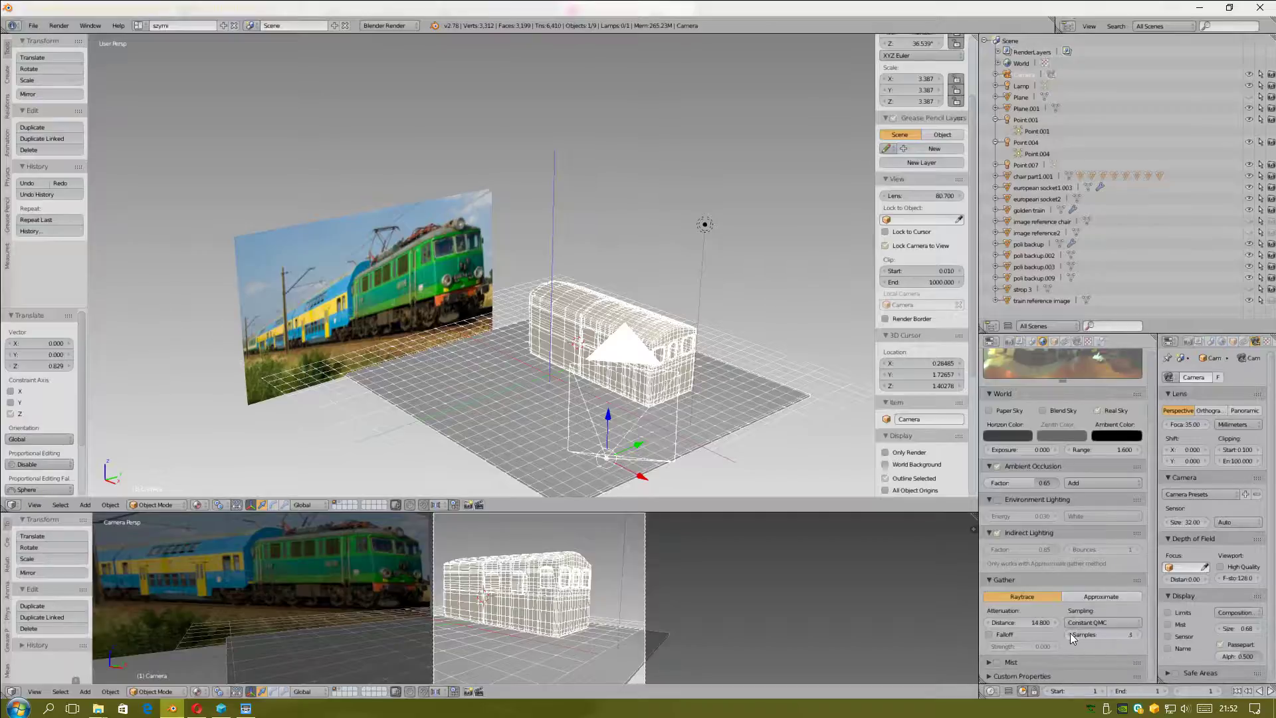
{"action": "scroll", "coordinate": [1049, 426], "scroll_direction": "up", "scroll_amount": 4}
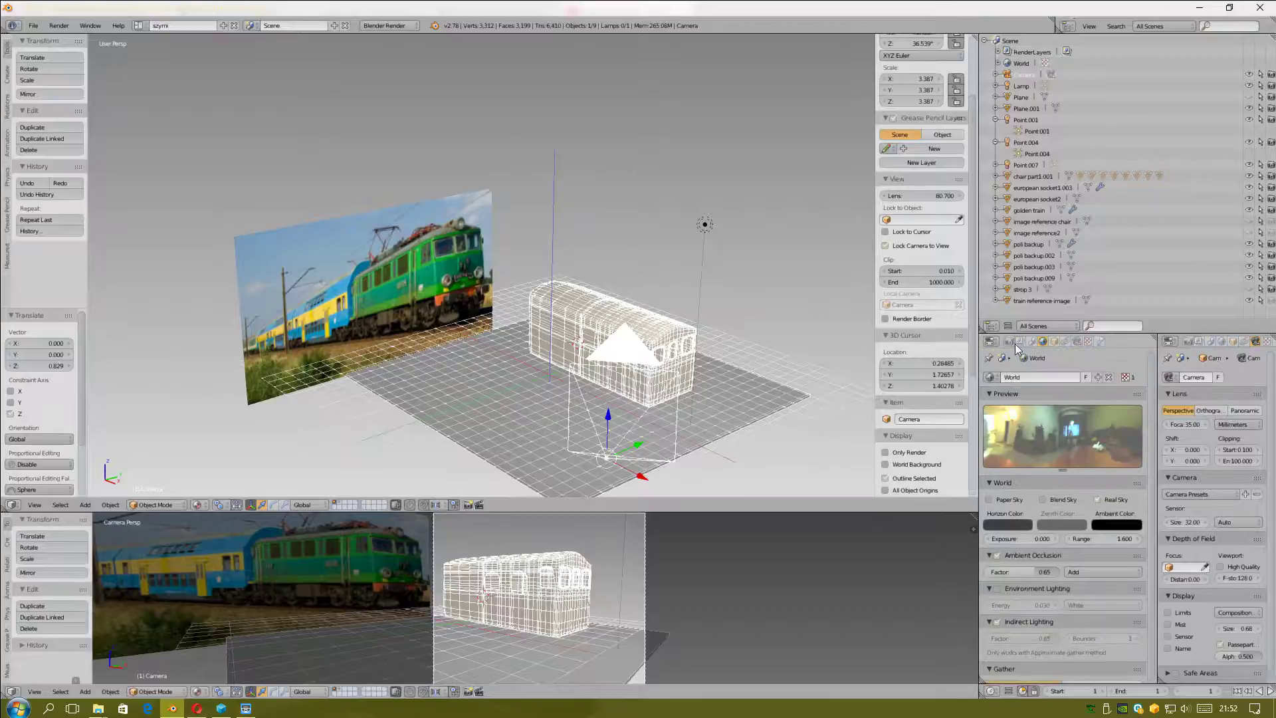
{"action": "key", "text": "F12"}
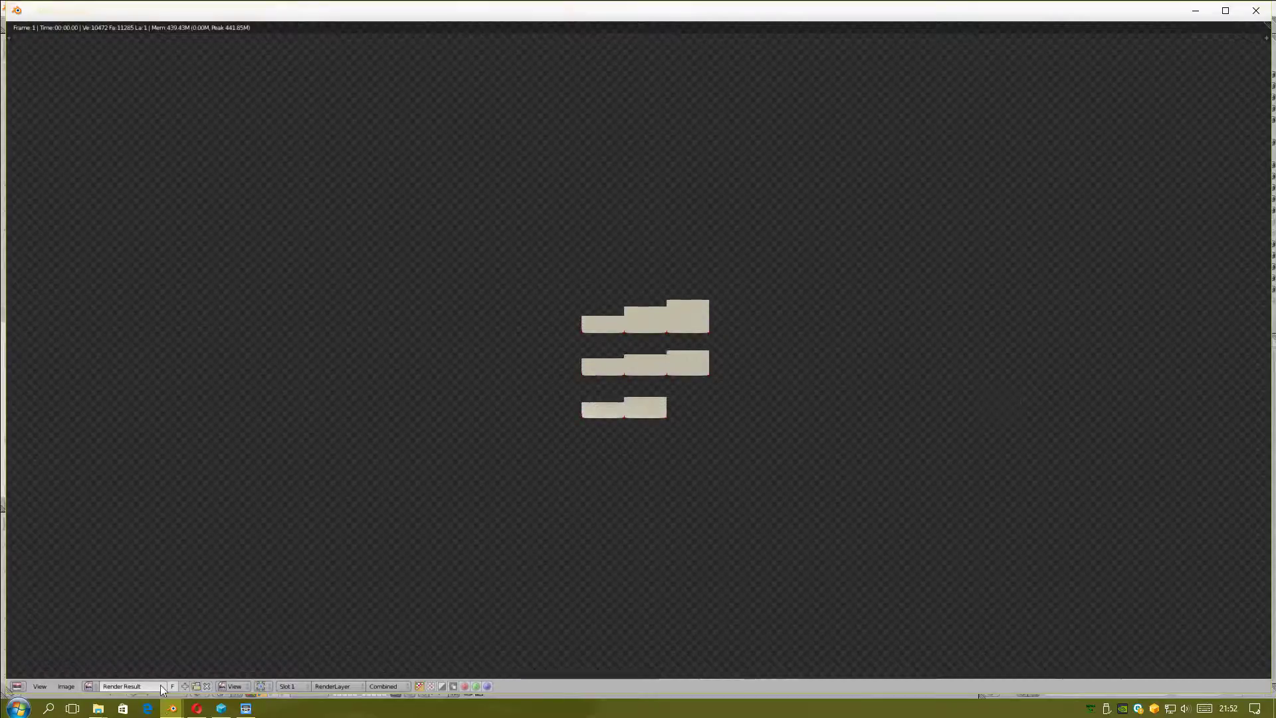
Step: Close the partly finished render window to return to the carriage scene
{"action": "left_click", "coordinate": [246, 708]}
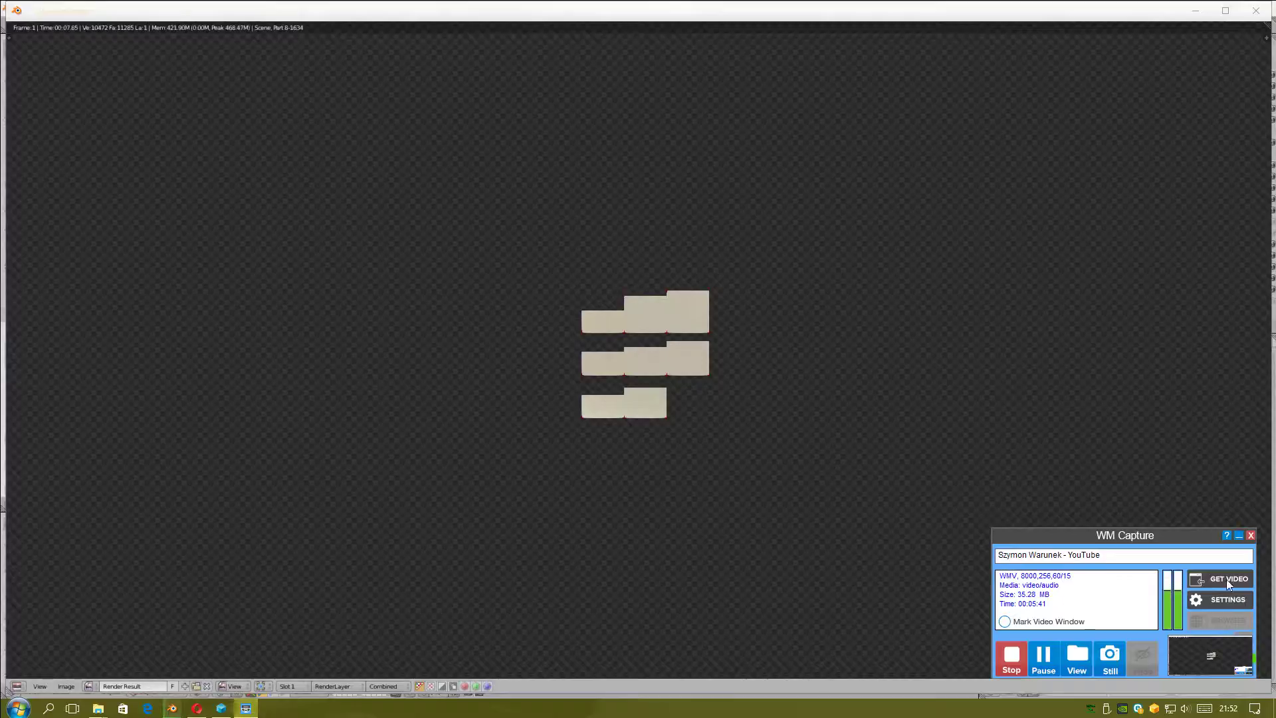
{"action": "left_click", "coordinate": [1239, 536]}
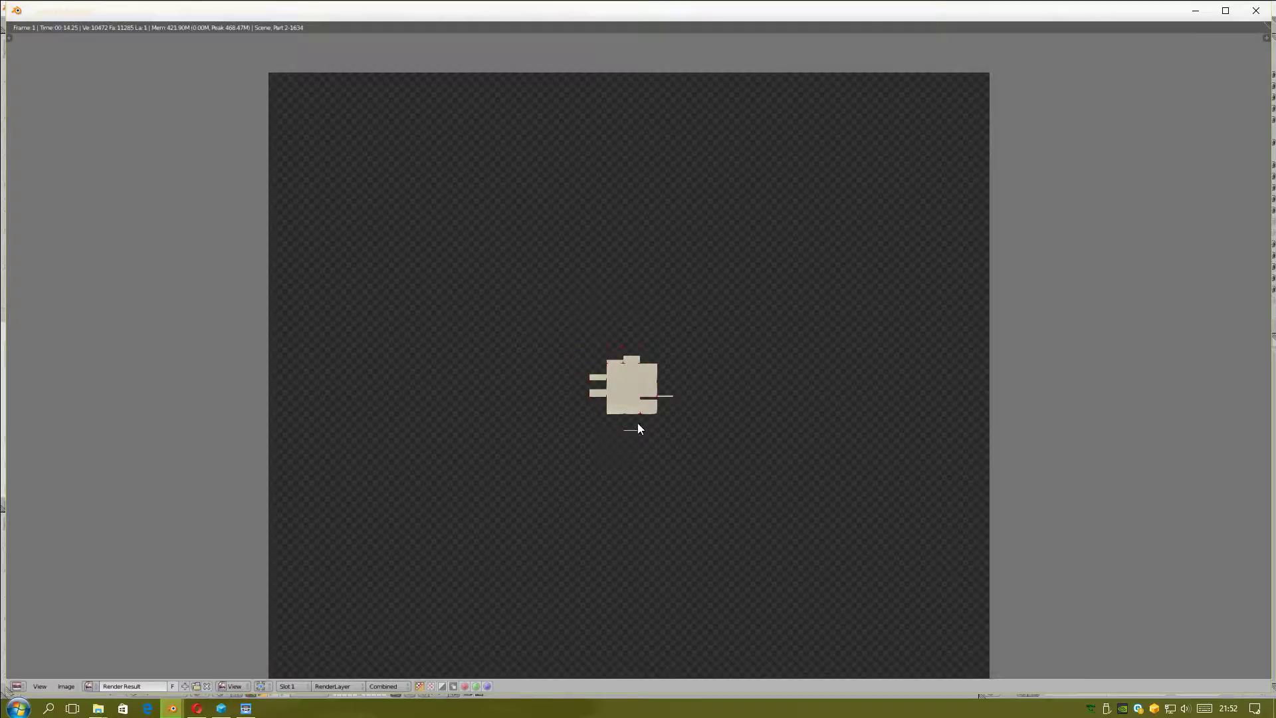
{"action": "left_click", "coordinate": [1245, 15]}
{"action": "scroll", "coordinate": [692, 346], "scroll_direction": "up", "scroll_amount": 2}
Step: Select the golden train and tweak its Mirror Gloss Amount, Anisotropic and Samples
{"action": "scroll", "coordinate": [692, 346], "scroll_direction": "up", "scroll_amount": 2}
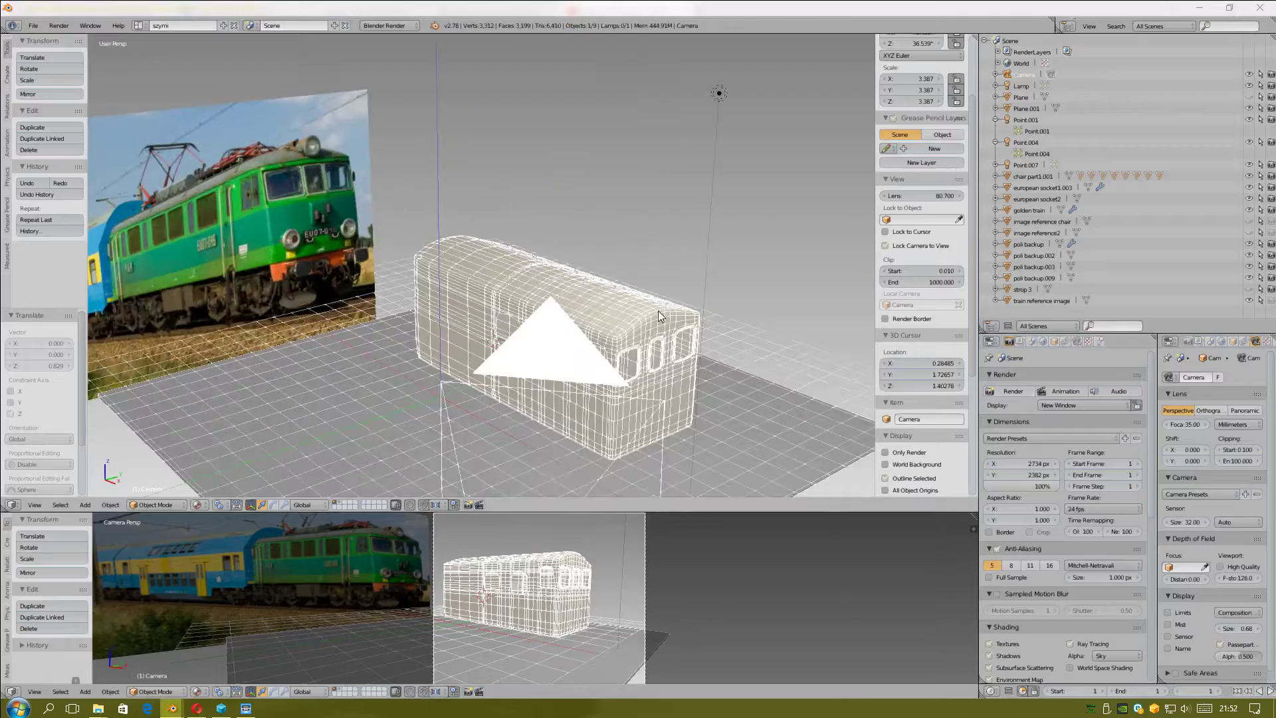
{"action": "right_click", "coordinate": [712, 330]}
{"action": "left_click", "coordinate": [1099, 342]}
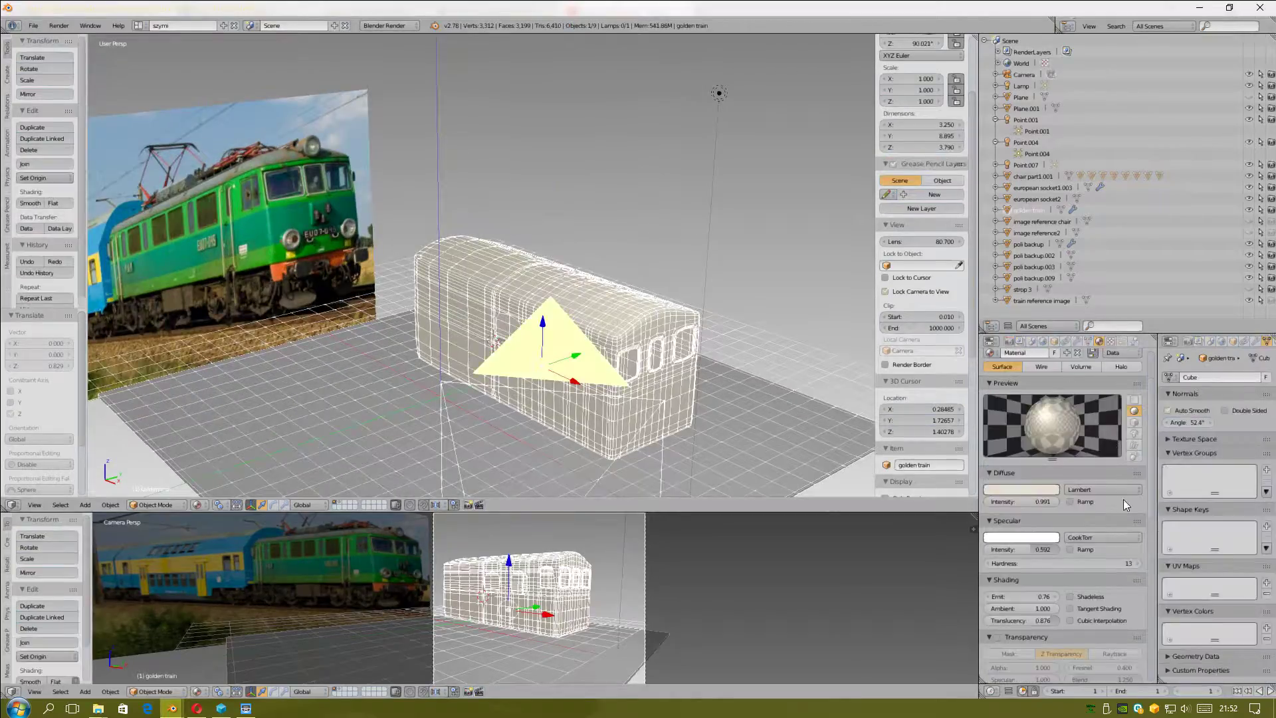
{"action": "scroll", "coordinate": [1125, 583], "scroll_direction": "down", "scroll_amount": 5}
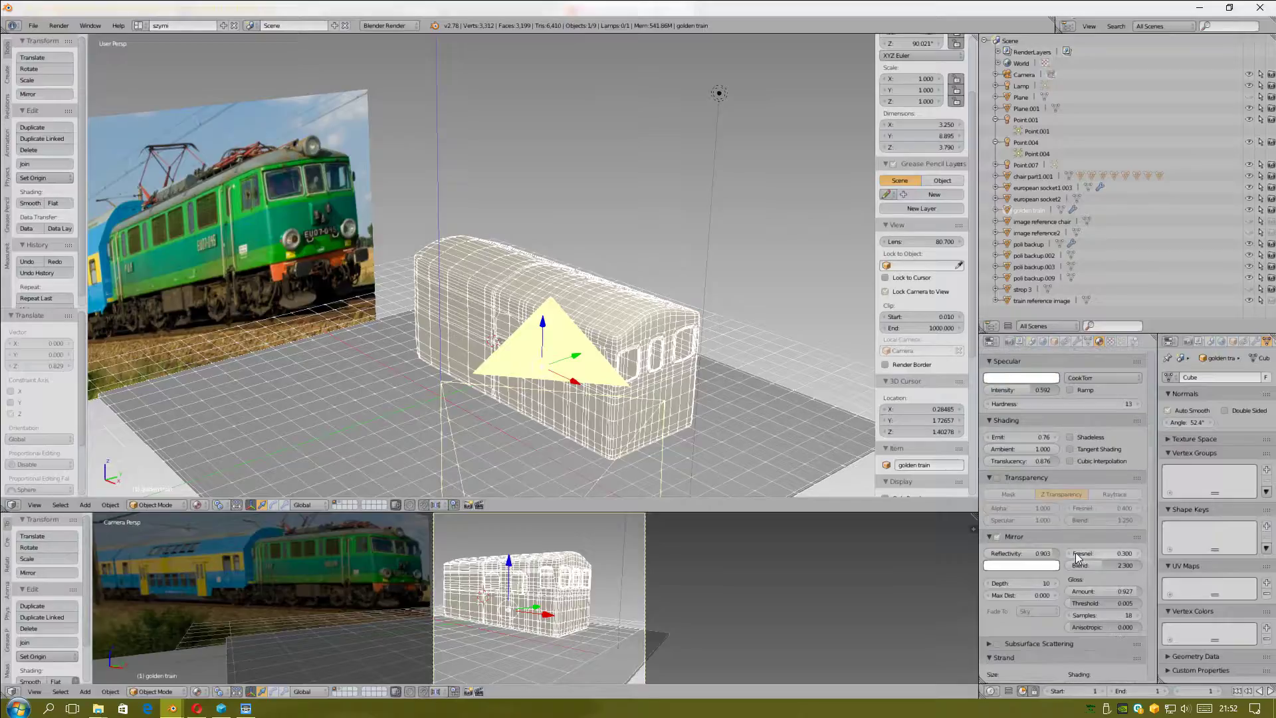
{"action": "scroll", "coordinate": [1035, 420], "scroll_direction": "up", "scroll_amount": 2}
{"action": "scroll", "coordinate": [1065, 390], "scroll_direction": "up", "scroll_amount": 5}
{"action": "scroll", "coordinate": [1112, 559], "scroll_direction": "down", "scroll_amount": 6}
{"action": "scroll", "coordinate": [1030, 622], "scroll_direction": "down", "scroll_amount": 2}
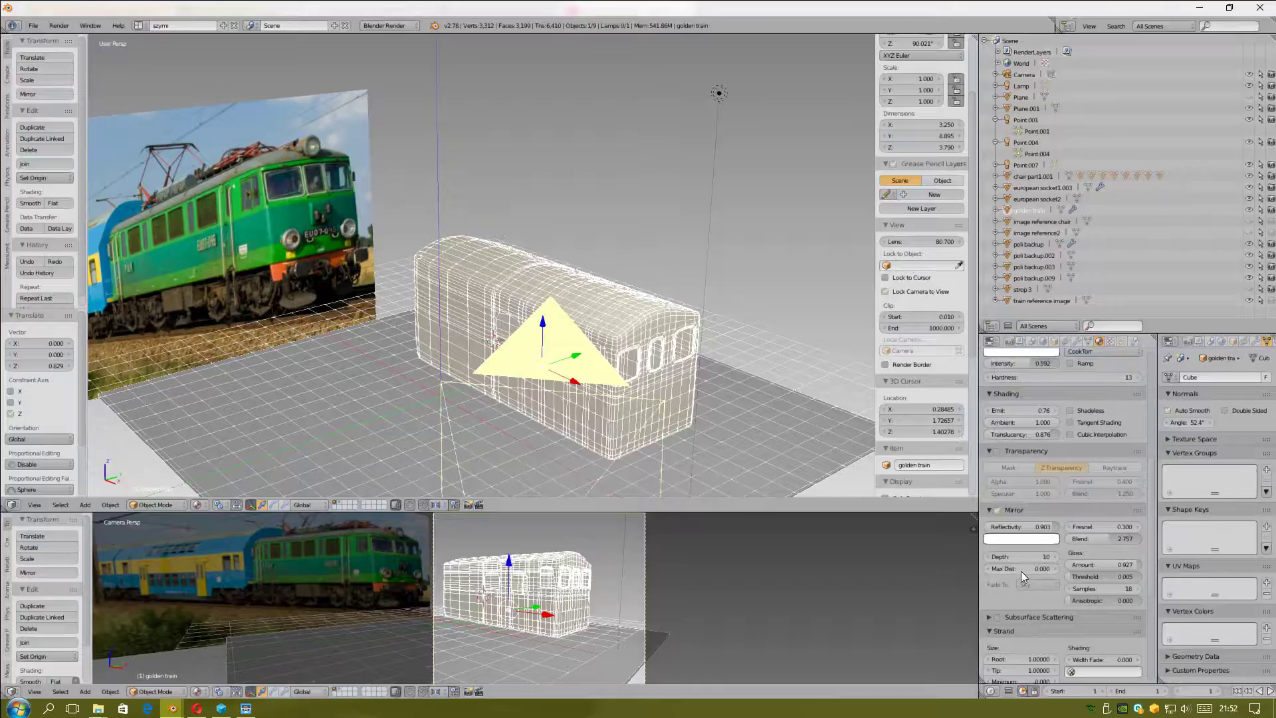
{"action": "left_click_drag", "start_coordinate": [1119, 565], "coordinate": [1124, 563]}
{"action": "left_click_drag", "start_coordinate": [1100, 601], "coordinate": [1103, 592]}
Step: Switch the viewport shading to Rendered for a live preview of the carriage
{"action": "scroll", "coordinate": [1069, 577], "scroll_direction": "up", "scroll_amount": 10}
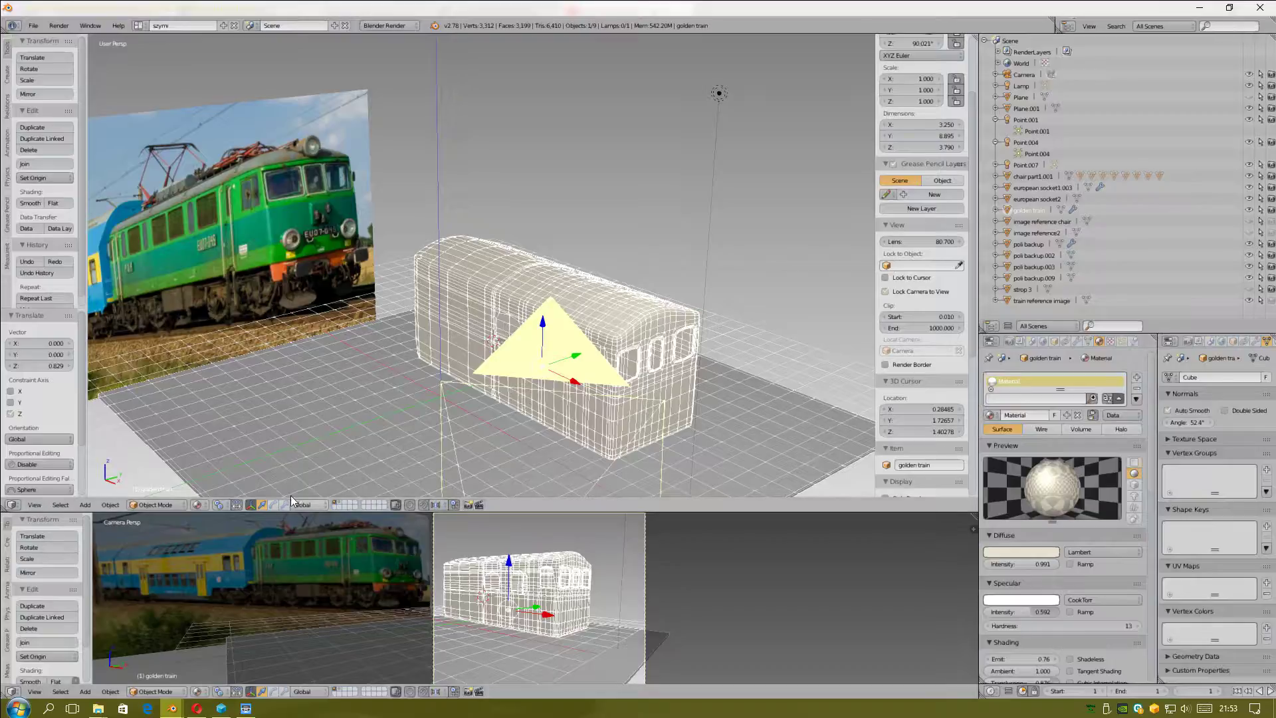
{"action": "left_click", "coordinate": [196, 505]}
{"action": "left_click", "coordinate": [223, 434]}
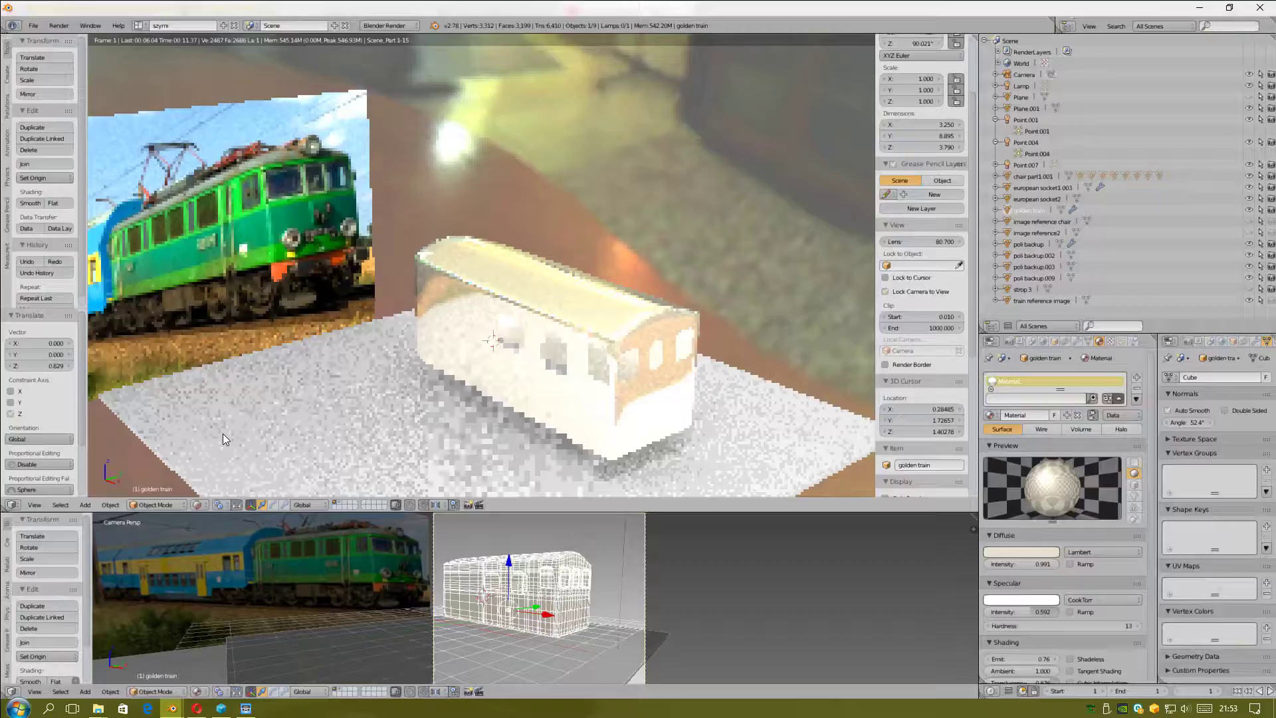
Step: Reset the world texture Texture.002 brightness from 1.200 to 1.000
{"action": "left_click", "coordinate": [1043, 343]}
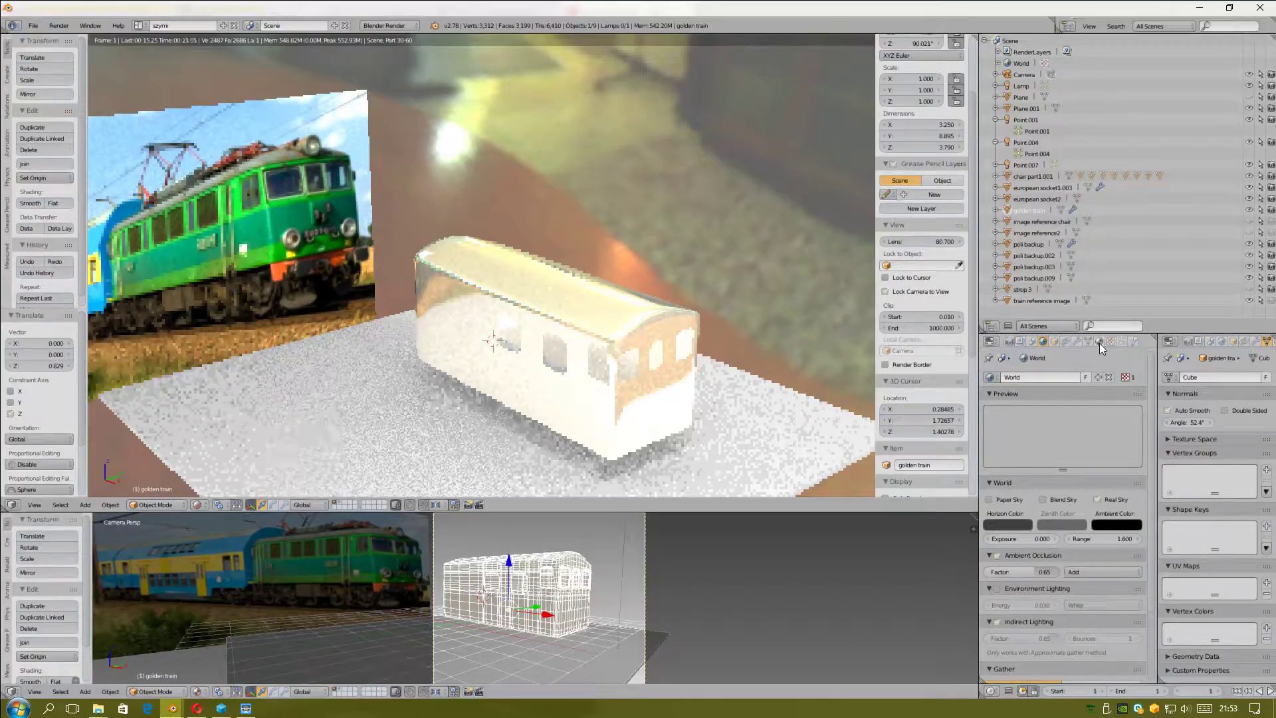
{"action": "scroll", "coordinate": [1101, 447], "scroll_direction": "up", "scroll_amount": 2}
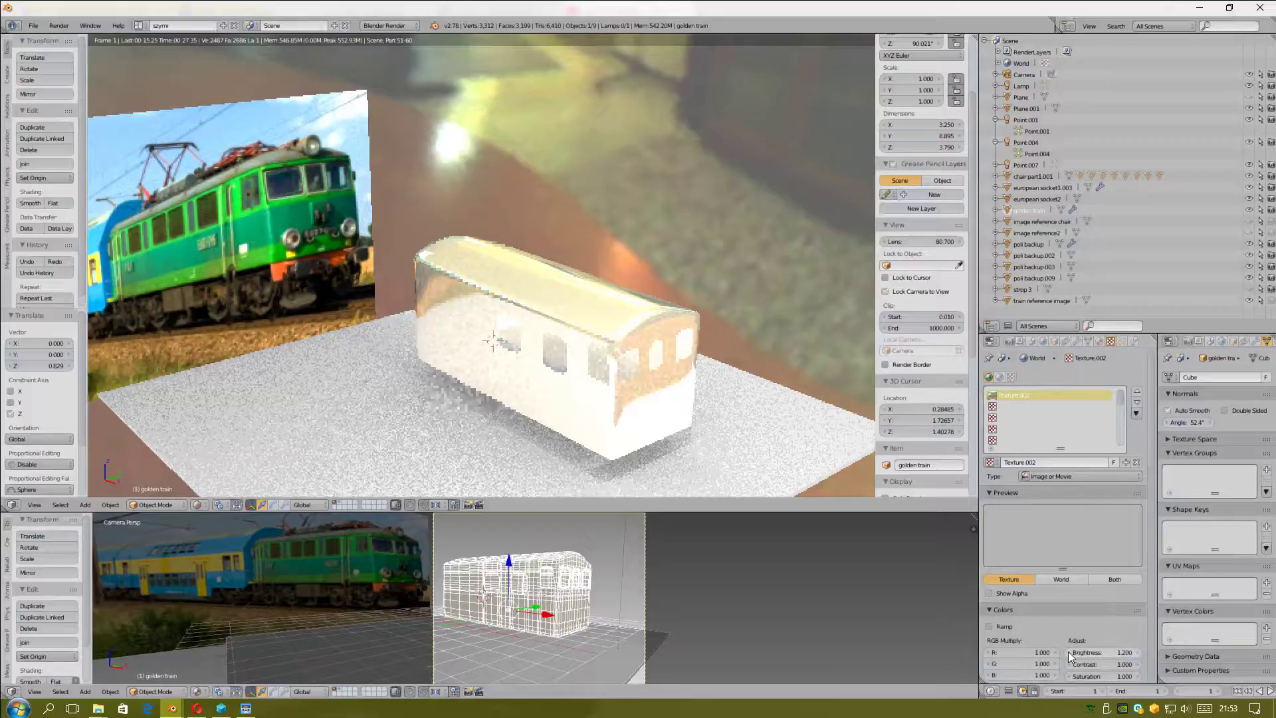
{"action": "key", "text": "BackSpace"}
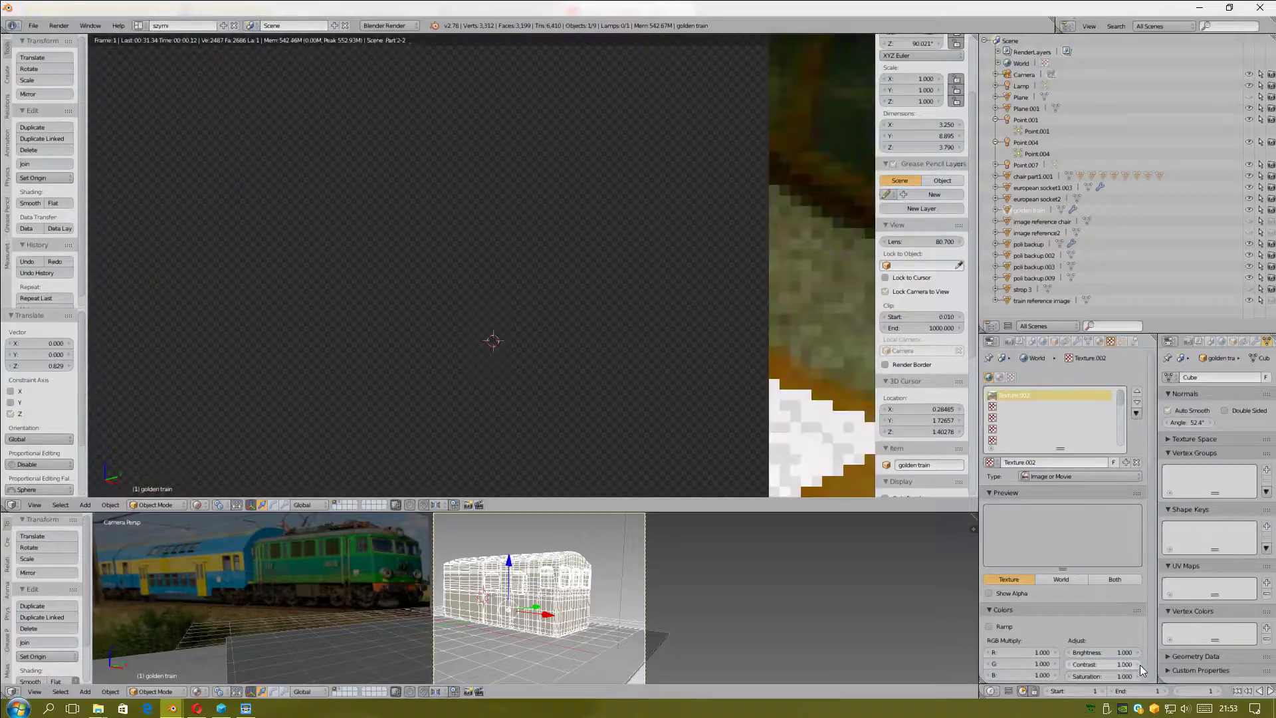
Step: Set the world texture's Contrast to 1.200 and Saturation to 0.800
{"action": "left_click", "coordinate": [1140, 665]}
{"action": "left_click", "coordinate": [1070, 675]}
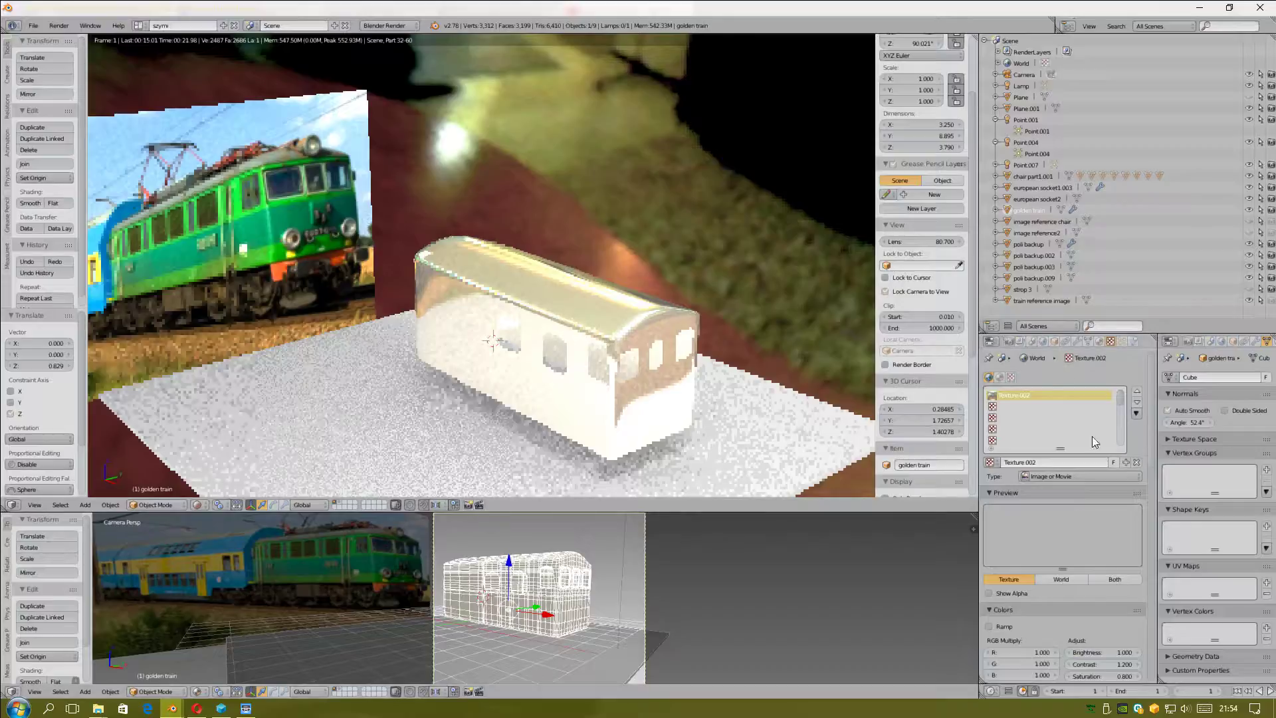
{"action": "left_click", "coordinate": [1100, 341]}
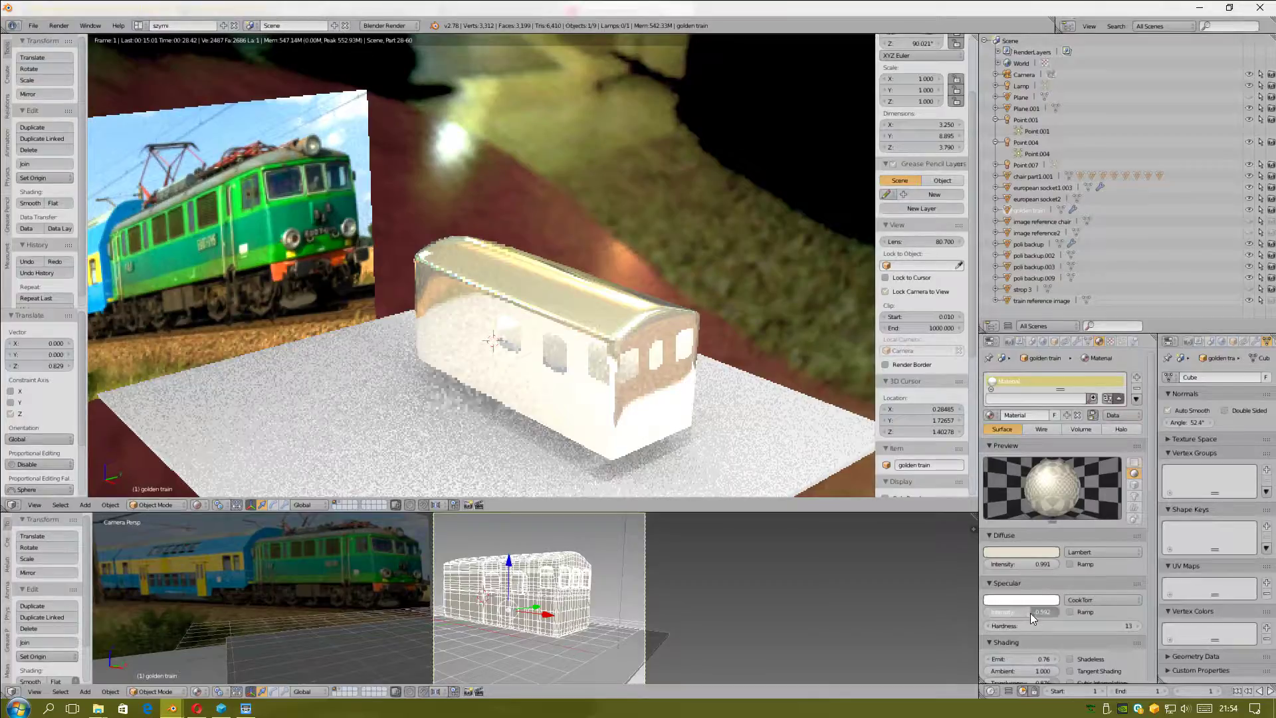
Step: Set the carriage material's specular intensity to 0.270, diffuse to 0.650 and emit to 0.57
{"action": "left_click_drag", "start_coordinate": [1031, 614], "coordinate": [1001, 613]}
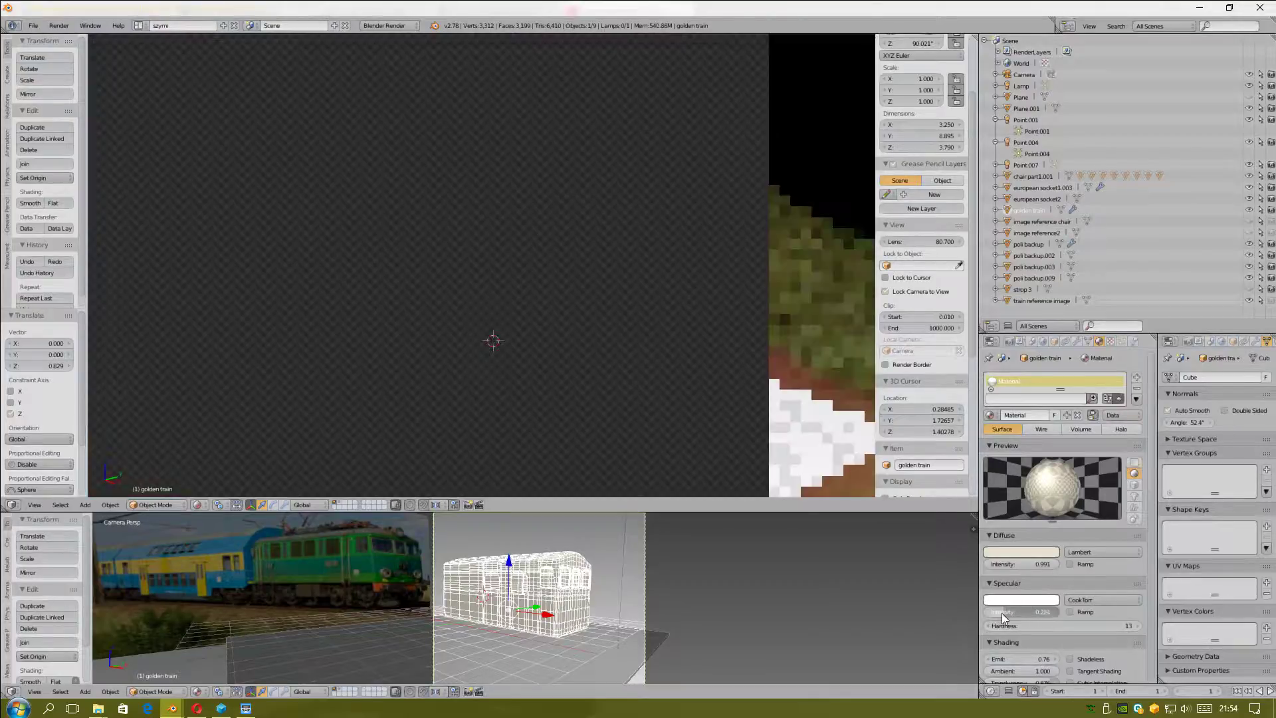
{"action": "left_click_drag", "start_coordinate": [1038, 567], "coordinate": [1017, 567]}
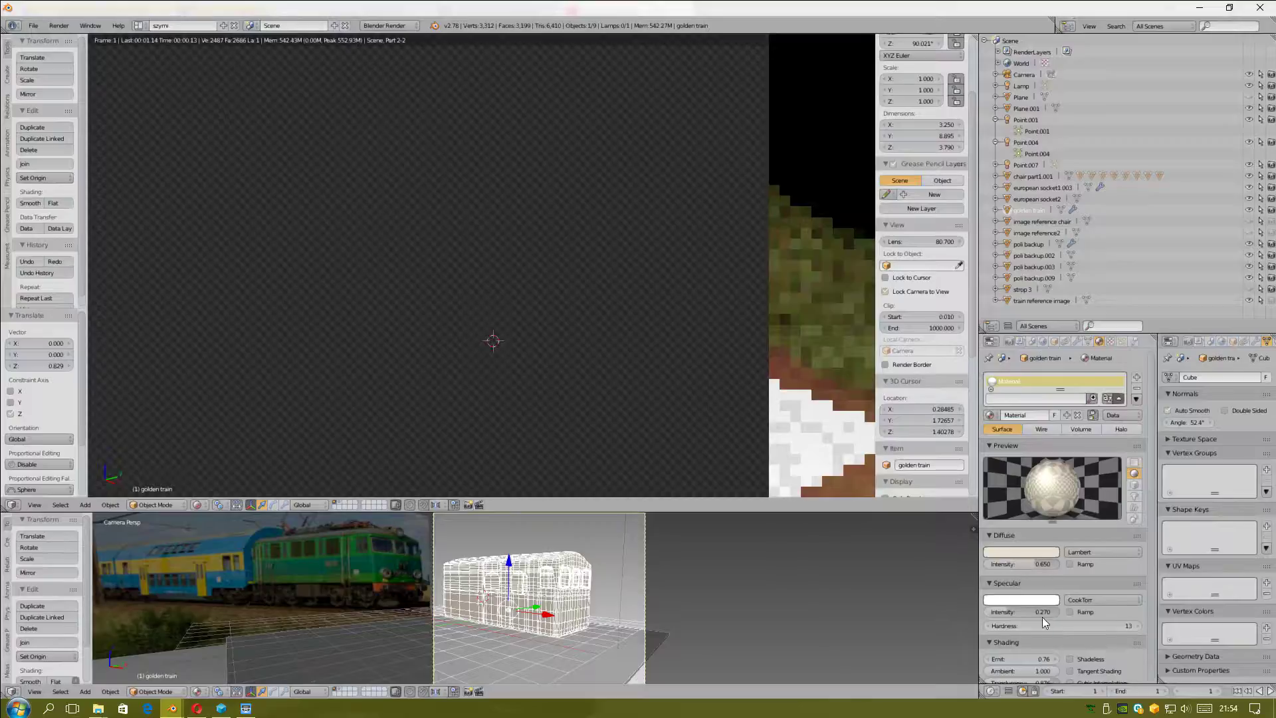
{"action": "left_click_drag", "start_coordinate": [1039, 659], "coordinate": [1028, 661]}
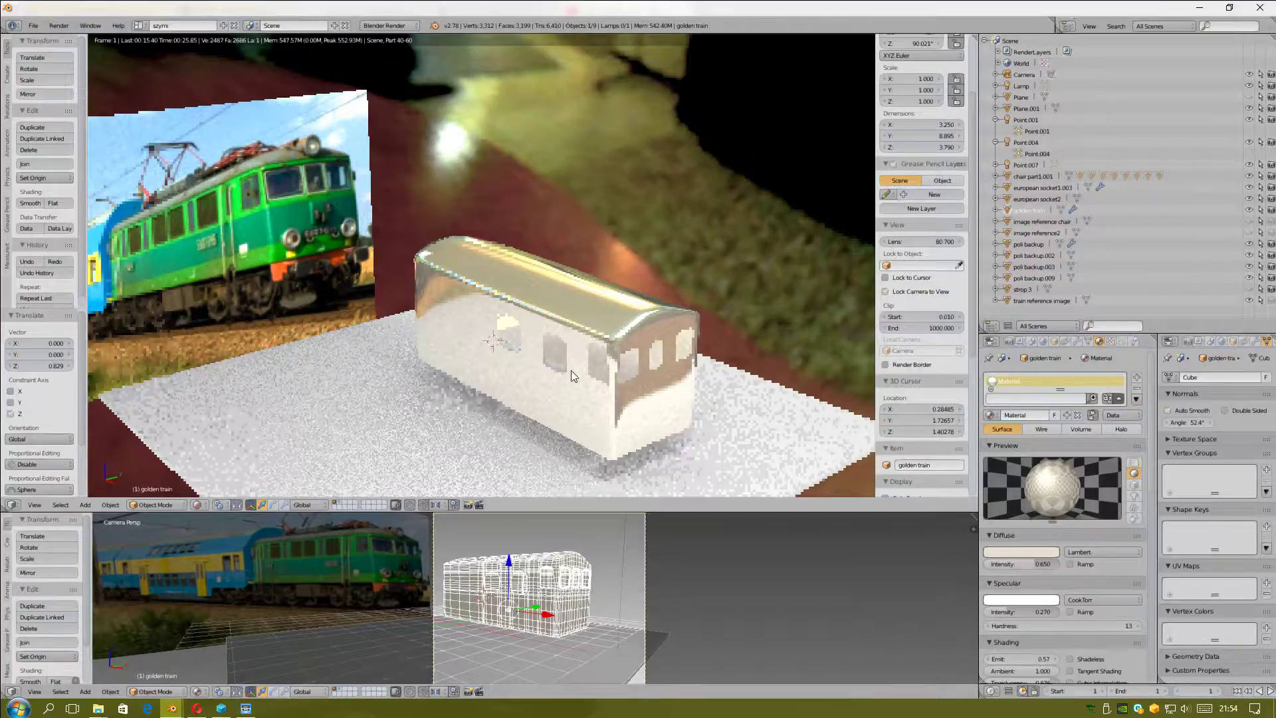
{"action": "left_click", "coordinate": [247, 709]}
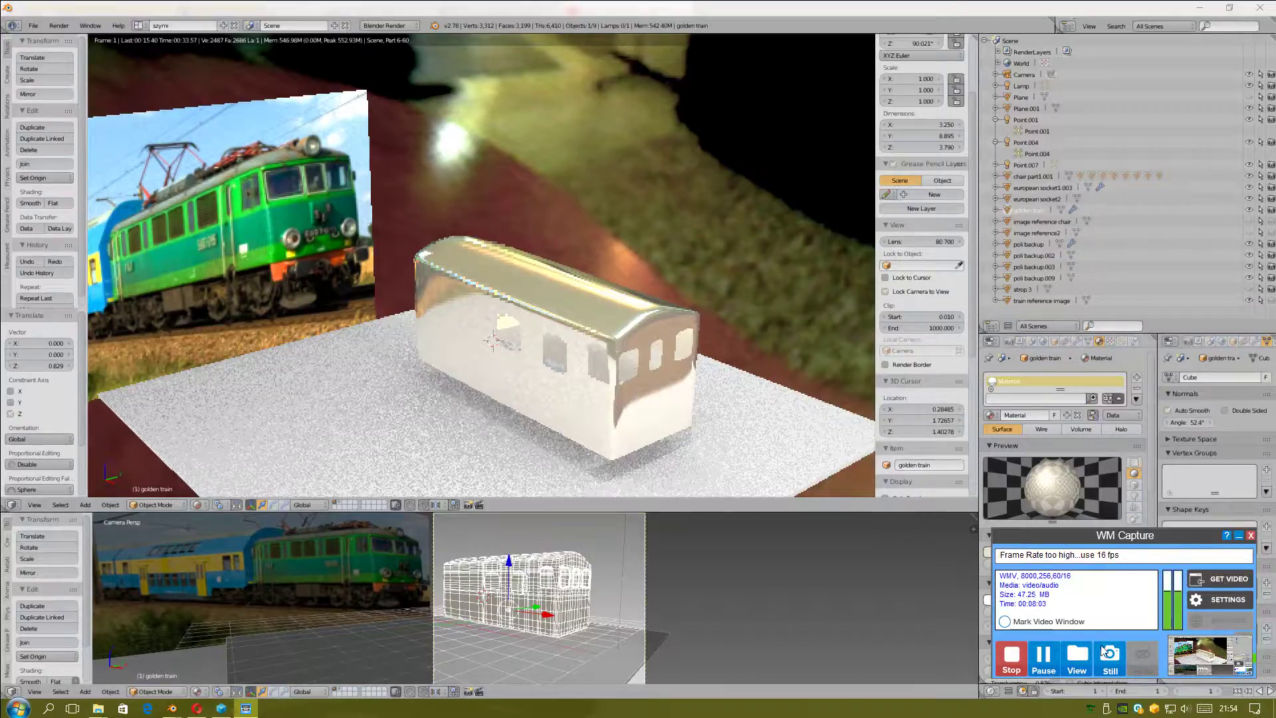
{"action": "left_click", "coordinate": [1239, 536]}
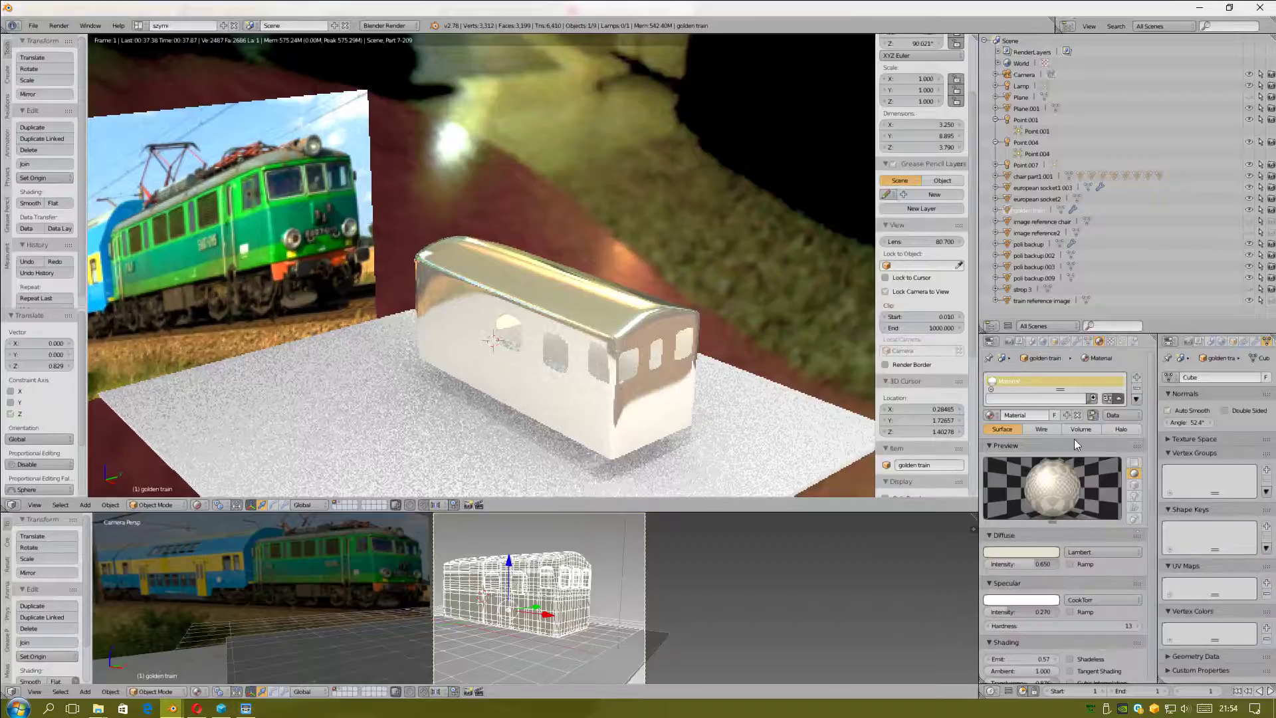
Step: Lower the carriage material's Mirror Gloss Amount from 0.963 for blurrier reflections
{"action": "scroll", "coordinate": [1070, 485], "scroll_direction": "down", "scroll_amount": 2}
{"action": "scroll", "coordinate": [1067, 530], "scroll_direction": "down", "scroll_amount": 3}
{"action": "scroll", "coordinate": [1104, 599], "scroll_direction": "down", "scroll_amount": 1}
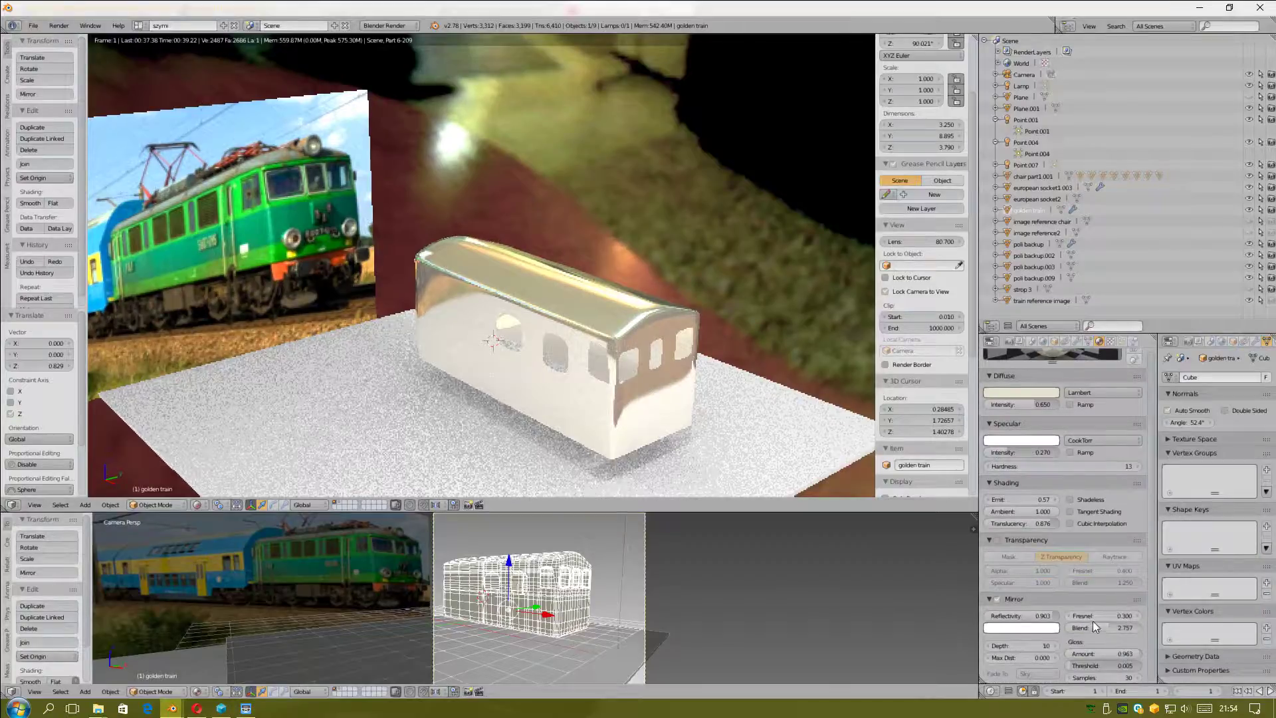
{"action": "left_click_drag", "start_coordinate": [1134, 658], "coordinate": [1077, 667]}
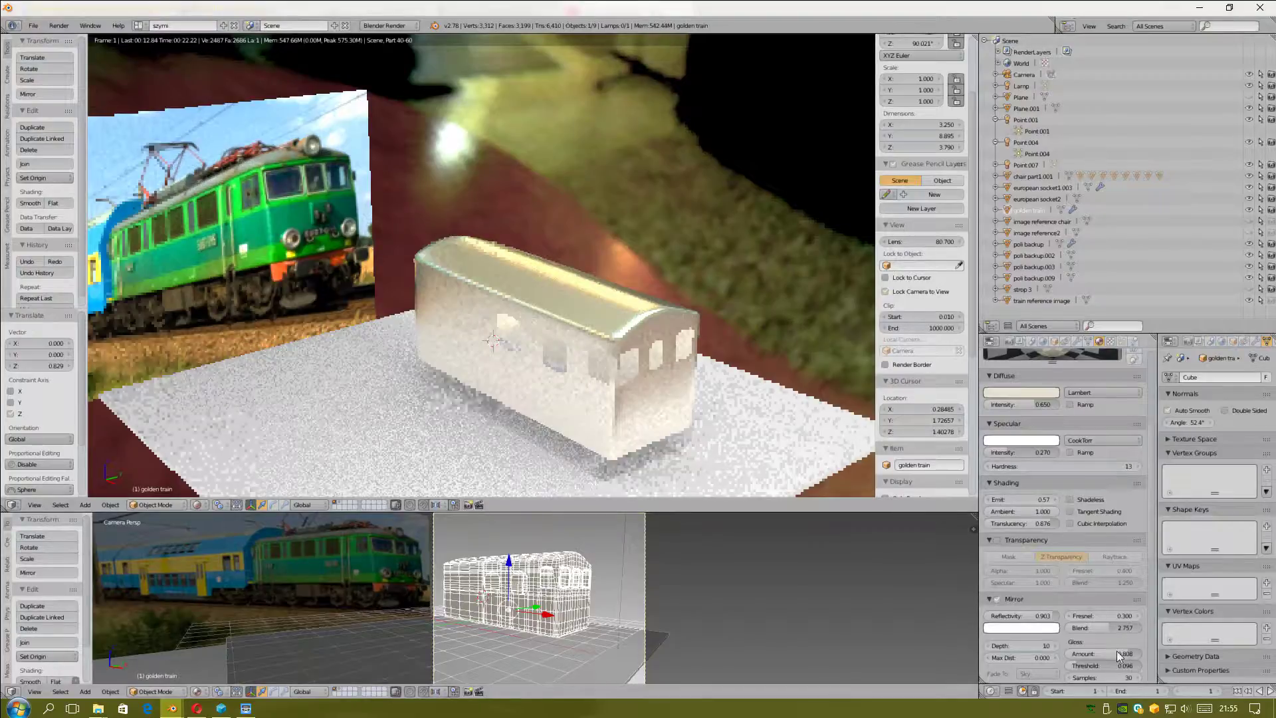
Step: Set Mirror Gloss Amount to 0.900 and Reflectivity to 0.885, and pan closer to the carriage
{"action": "left_click_drag", "start_coordinate": [1126, 653], "coordinate": [1136, 659]}
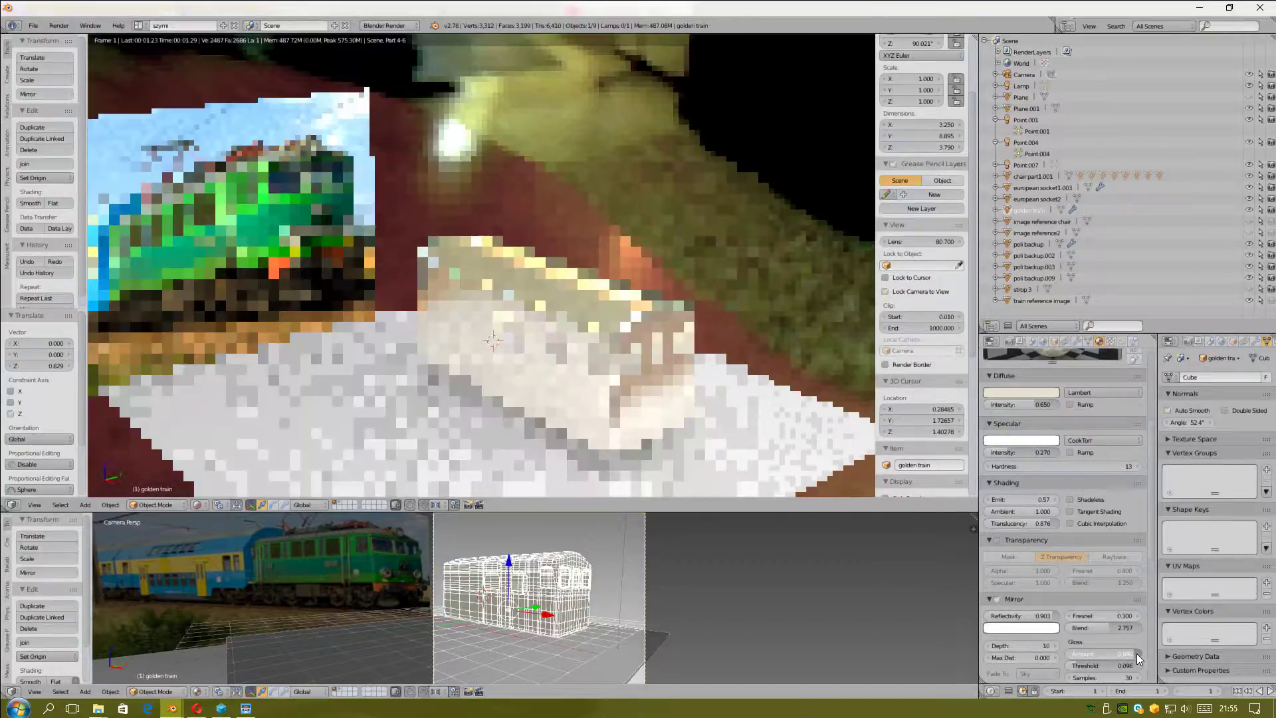
{"action": "left_click_drag", "start_coordinate": [1138, 658], "coordinate": [1139, 652]}
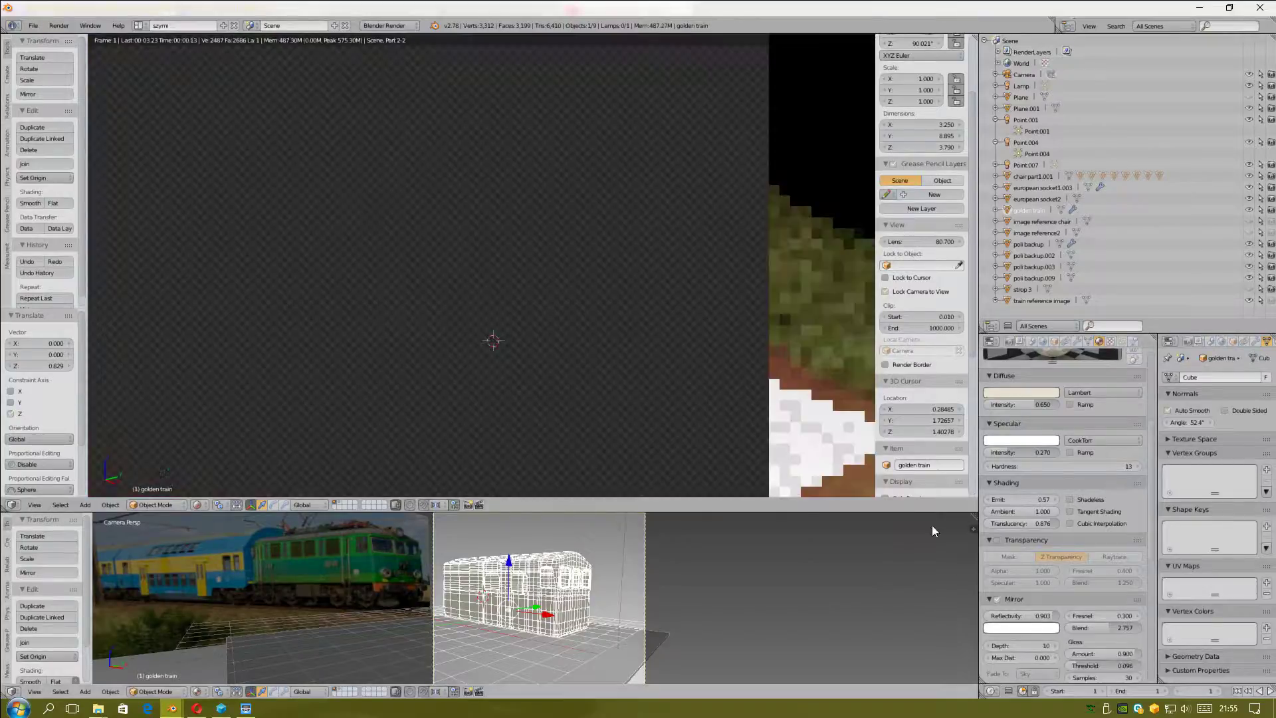
{"action": "scroll", "coordinate": [1080, 599], "scroll_direction": "down", "scroll_amount": 2}
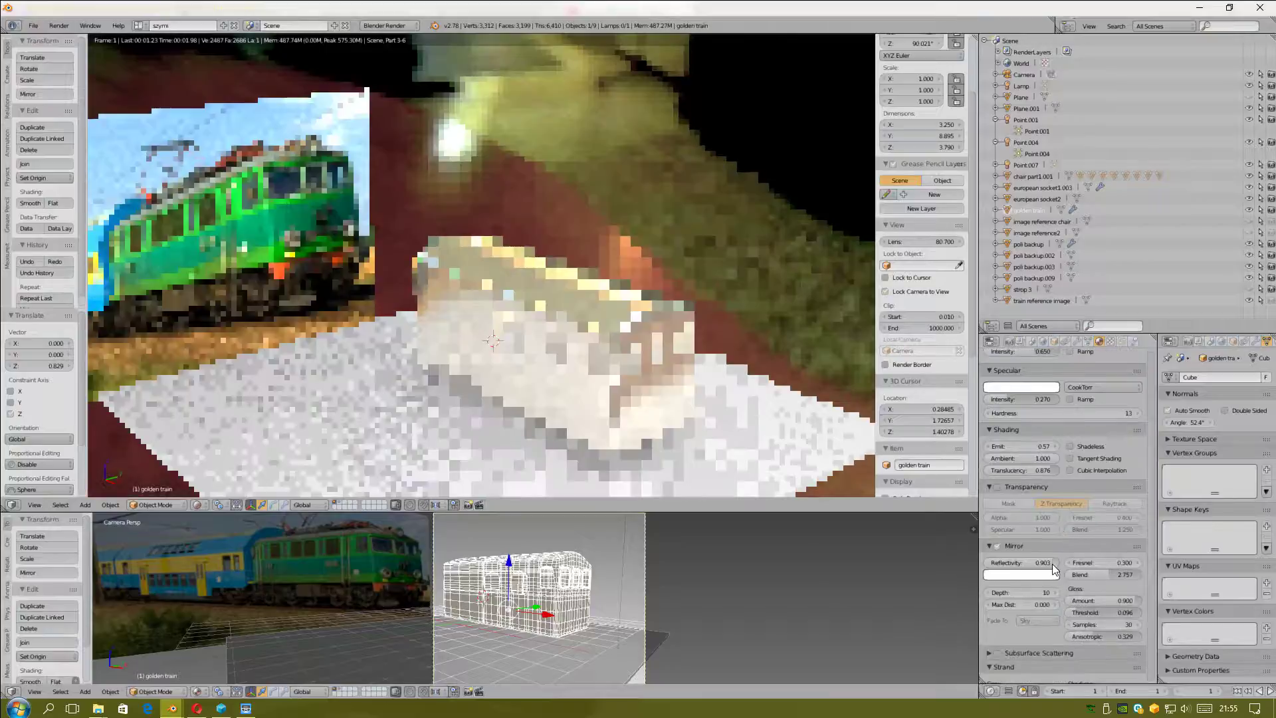
{"action": "left_click_drag", "start_coordinate": [1052, 563], "coordinate": [1040, 563]}
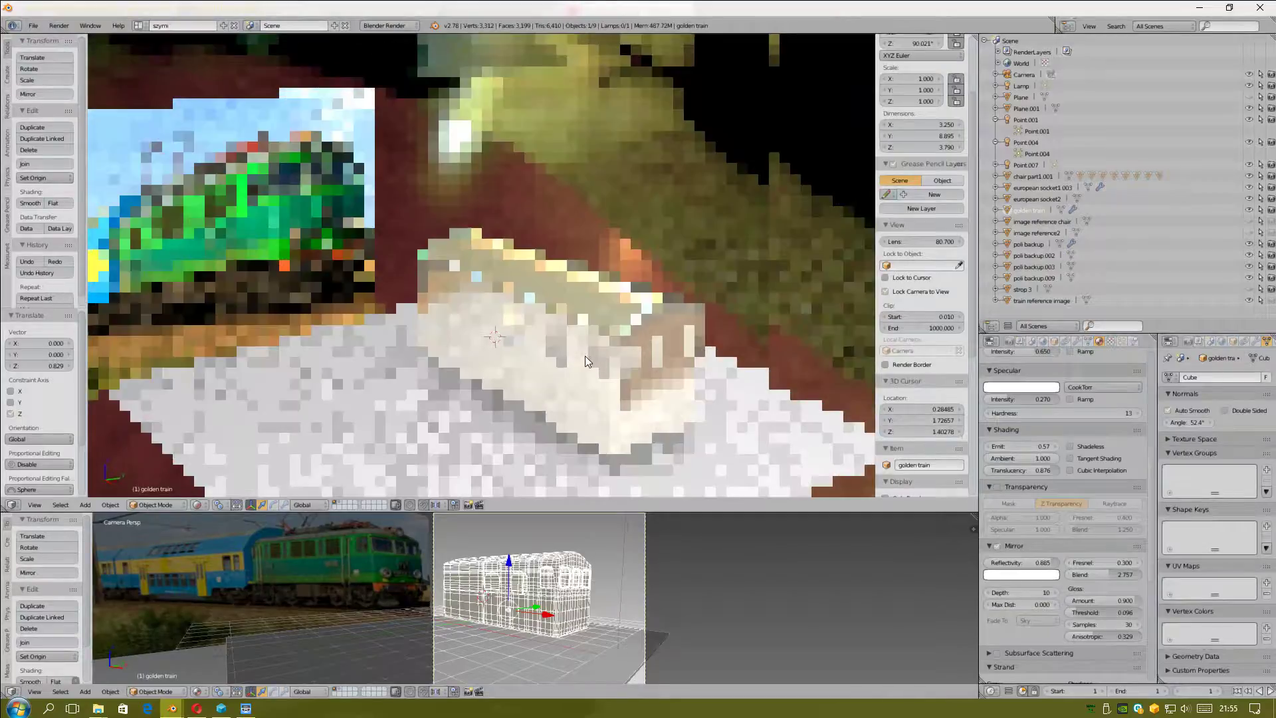
{"action": "middle_click_drag", "start_coordinate": [592, 328], "coordinate": [613, 331]}
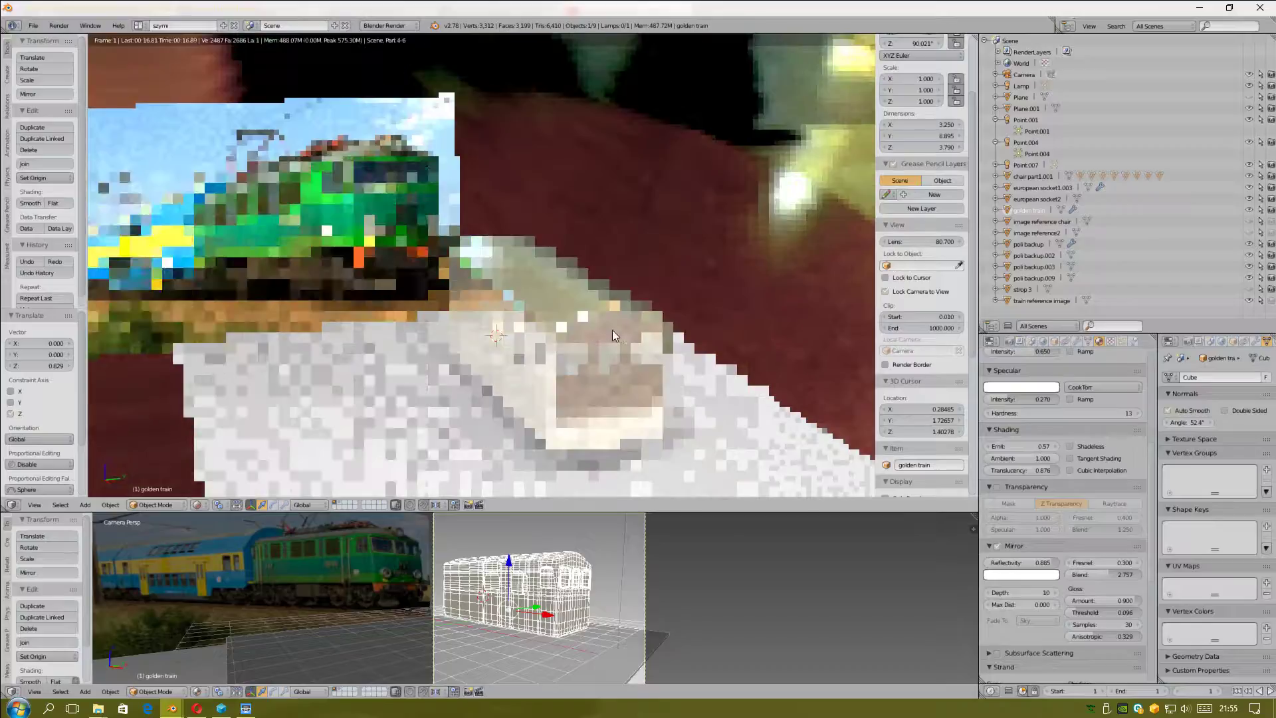
{"action": "left_click", "coordinate": [198, 504]}
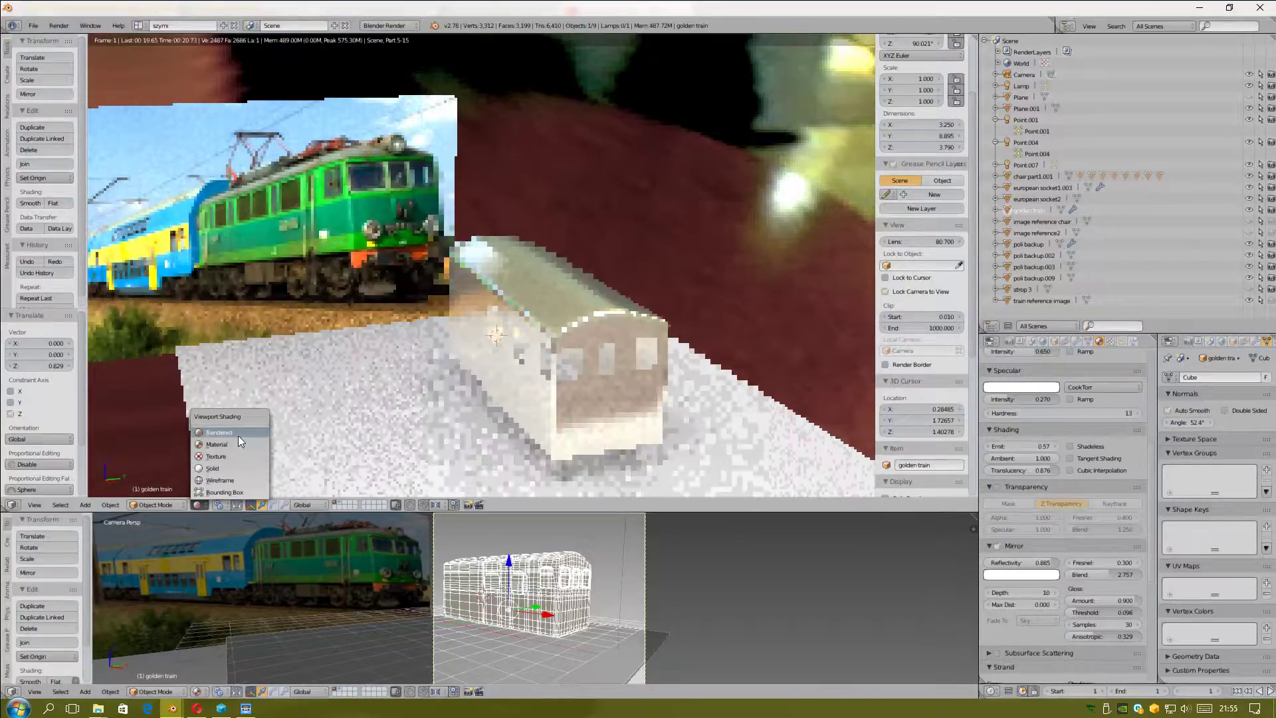
Step: Leave Rendered shading and hide the train reference image plane
{"action": "left_click", "coordinate": [199, 505]}
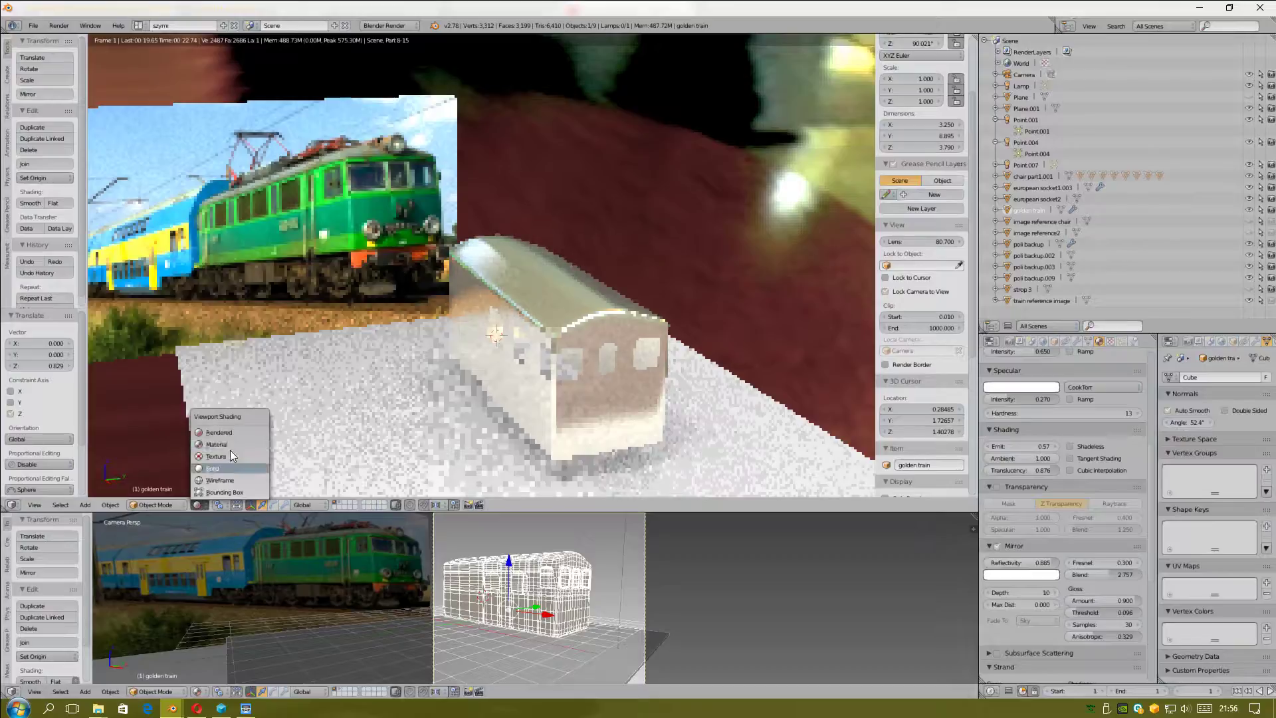
{"action": "left_click", "coordinate": [217, 445]}
{"action": "right_click", "coordinate": [330, 220]}
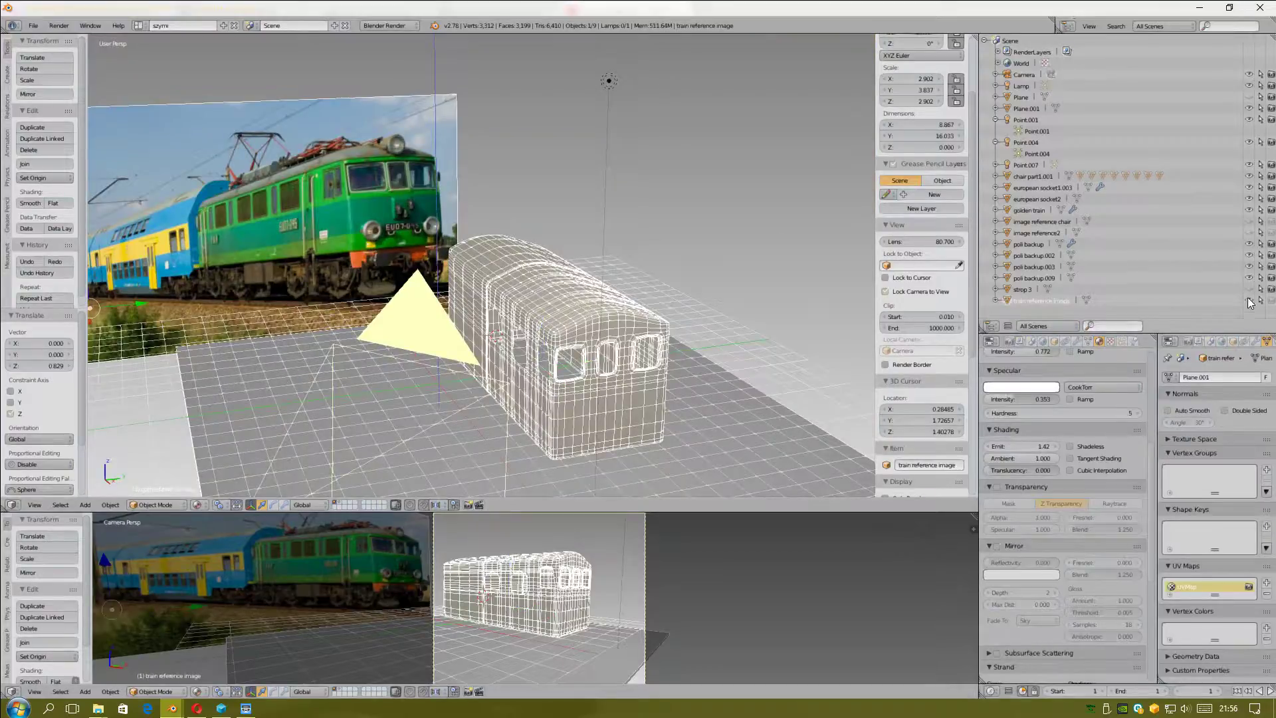
{"action": "left_click", "coordinate": [1250, 300]}
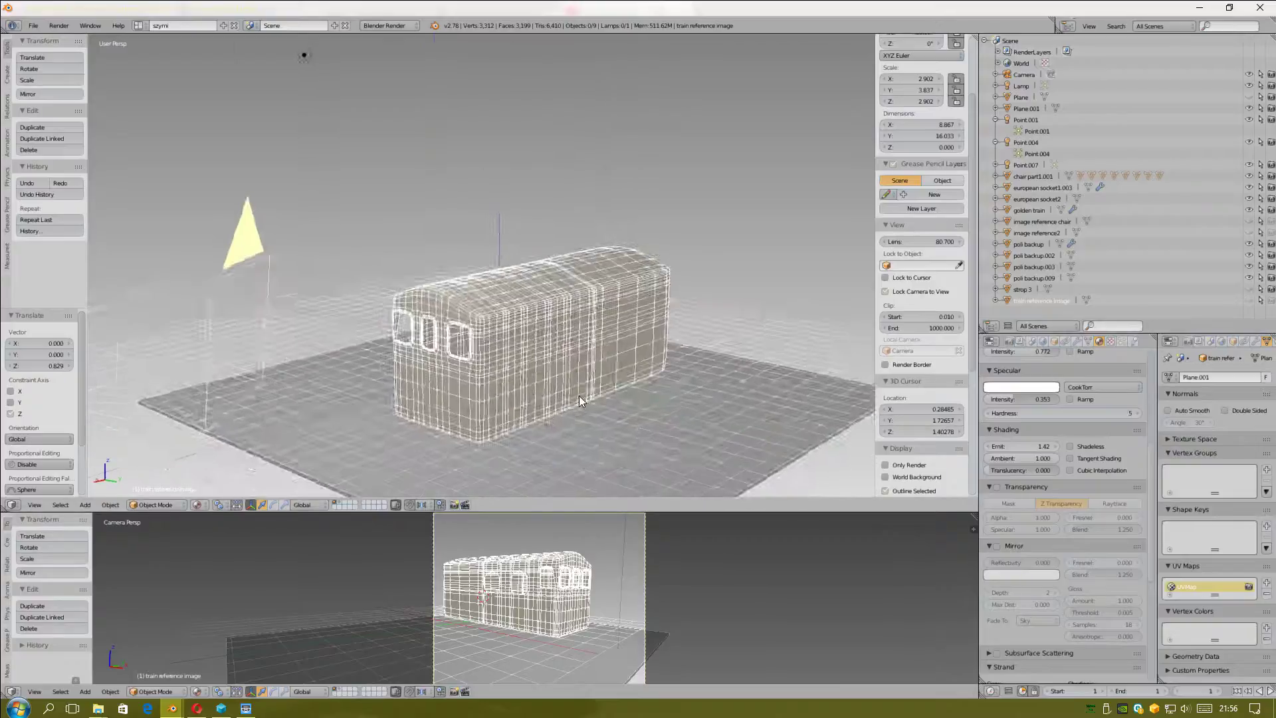
Step: Move the golden train carriage 0.343 down along Z toward the floor
{"action": "middle_click_drag", "start_coordinate": [645, 394], "coordinate": [541, 378]}
{"action": "right_click", "coordinate": [541, 378]}
{"action": "left_click_drag", "start_coordinate": [544, 339], "coordinate": [535, 366]}
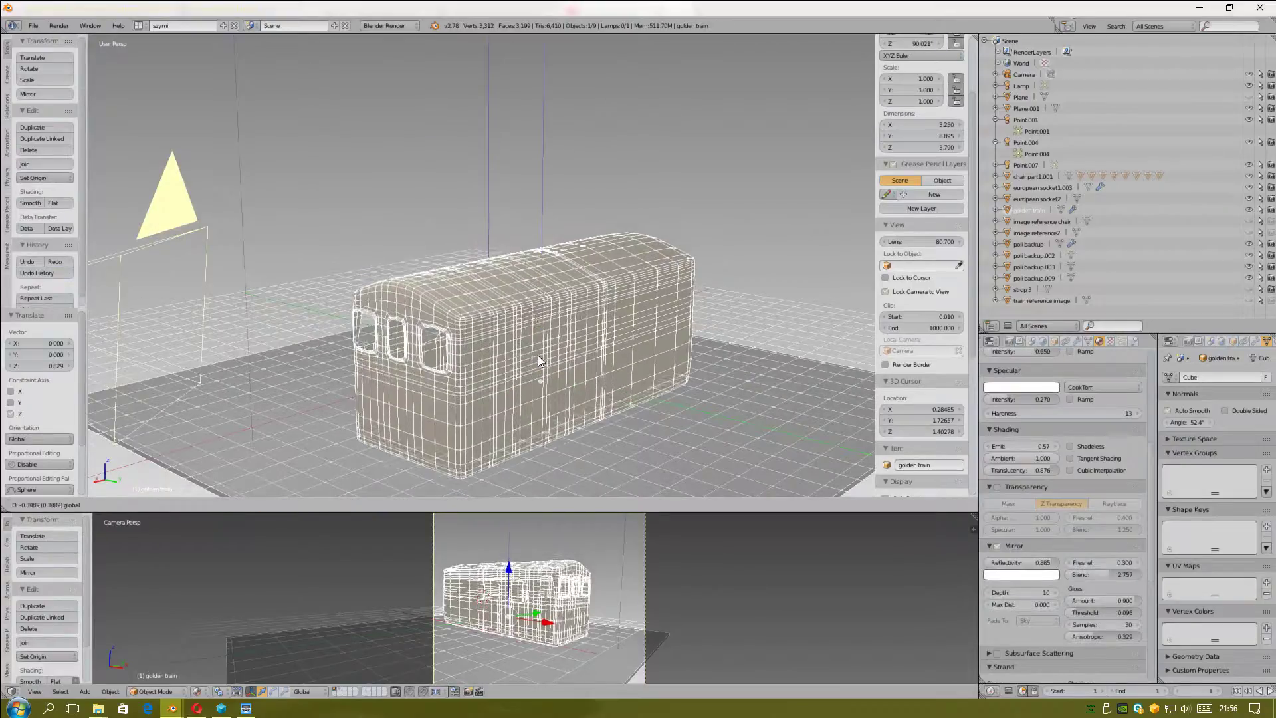
{"action": "middle_click_drag", "start_coordinate": [536, 366], "coordinate": [484, 368], "text": "shift"}
{"action": "left_click_drag", "start_coordinate": [438, 303], "coordinate": [432, 310]}
{"action": "scroll", "coordinate": [474, 290], "scroll_direction": "down", "scroll_amount": 1}
{"action": "scroll", "coordinate": [503, 290], "scroll_direction": "up", "scroll_amount": 3}
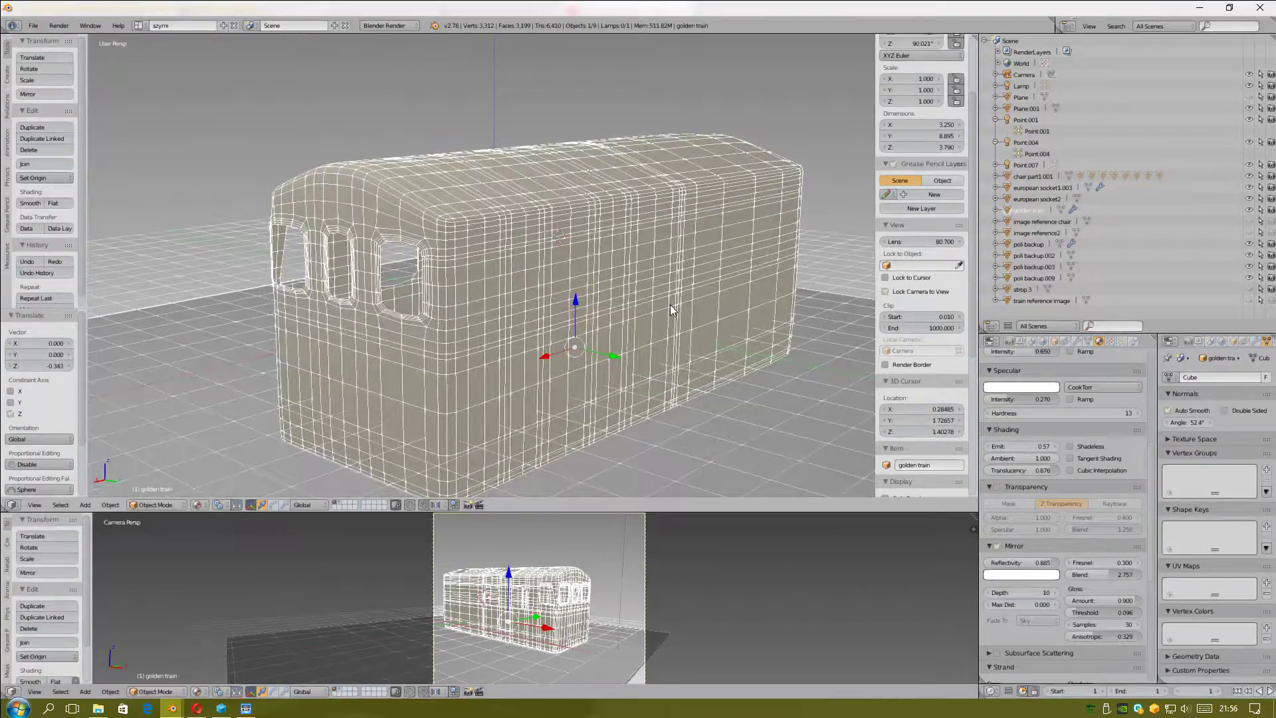
Step: Save the scene as golden train model test1.blend
{"action": "left_click", "coordinate": [33, 27]}
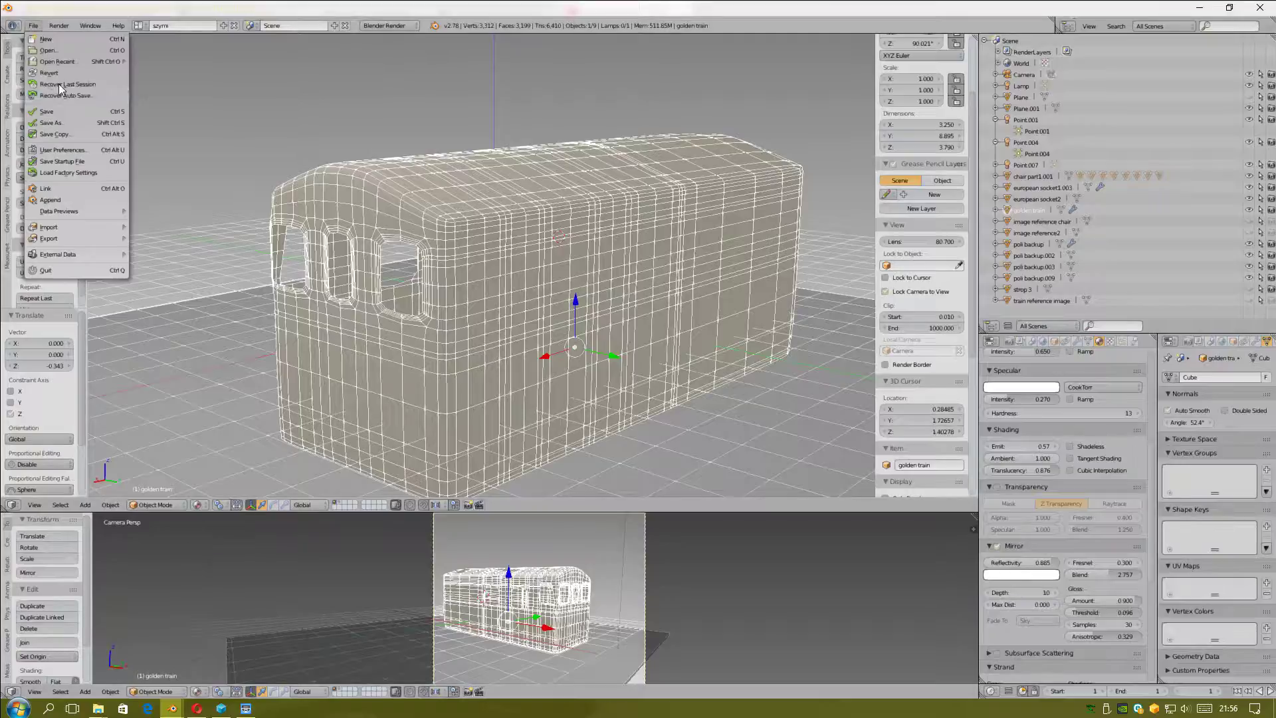
{"action": "left_click", "coordinate": [33, 28]}
{"action": "left_click", "coordinate": [64, 129]}
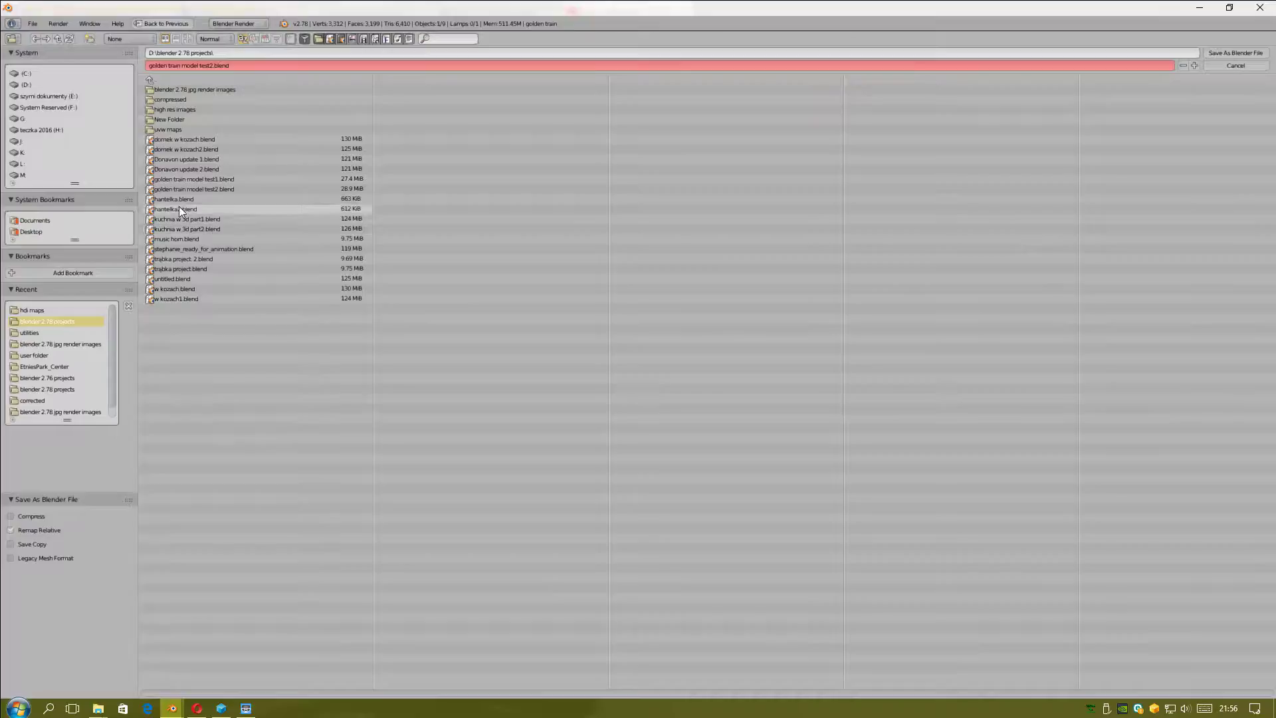
{"action": "left_click", "coordinate": [197, 180]}
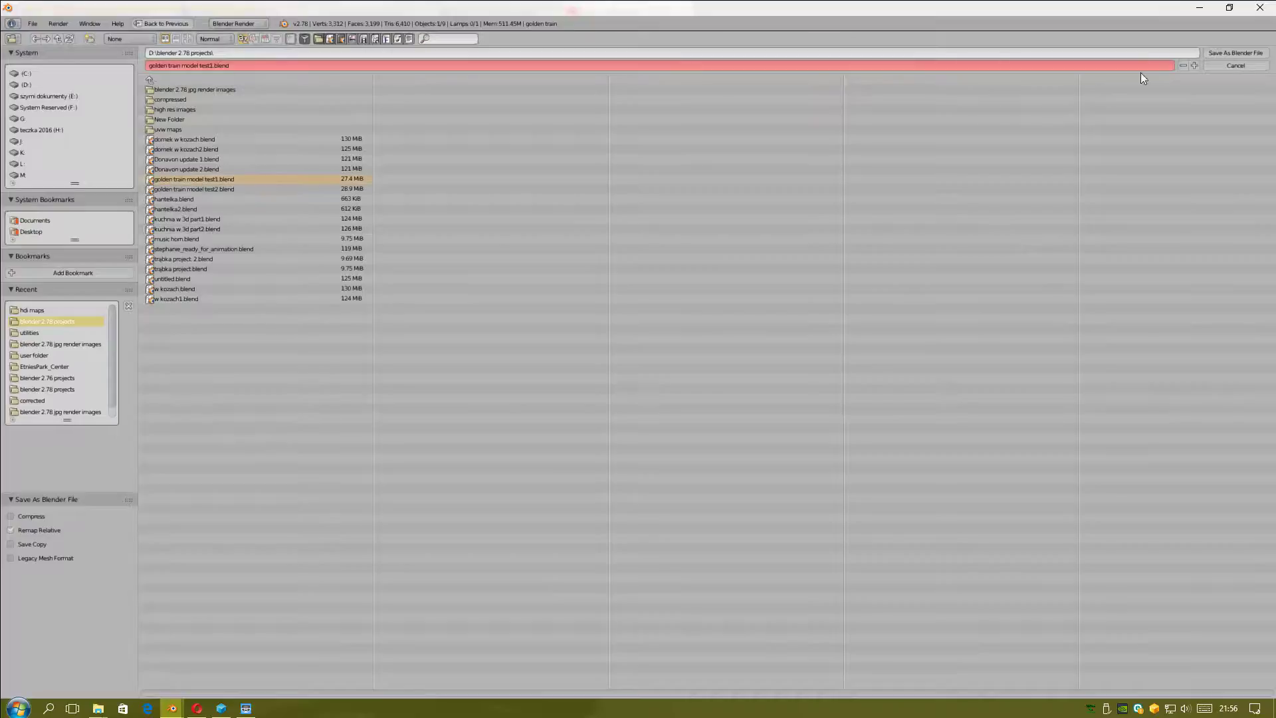
{"action": "left_click", "coordinate": [1236, 53]}
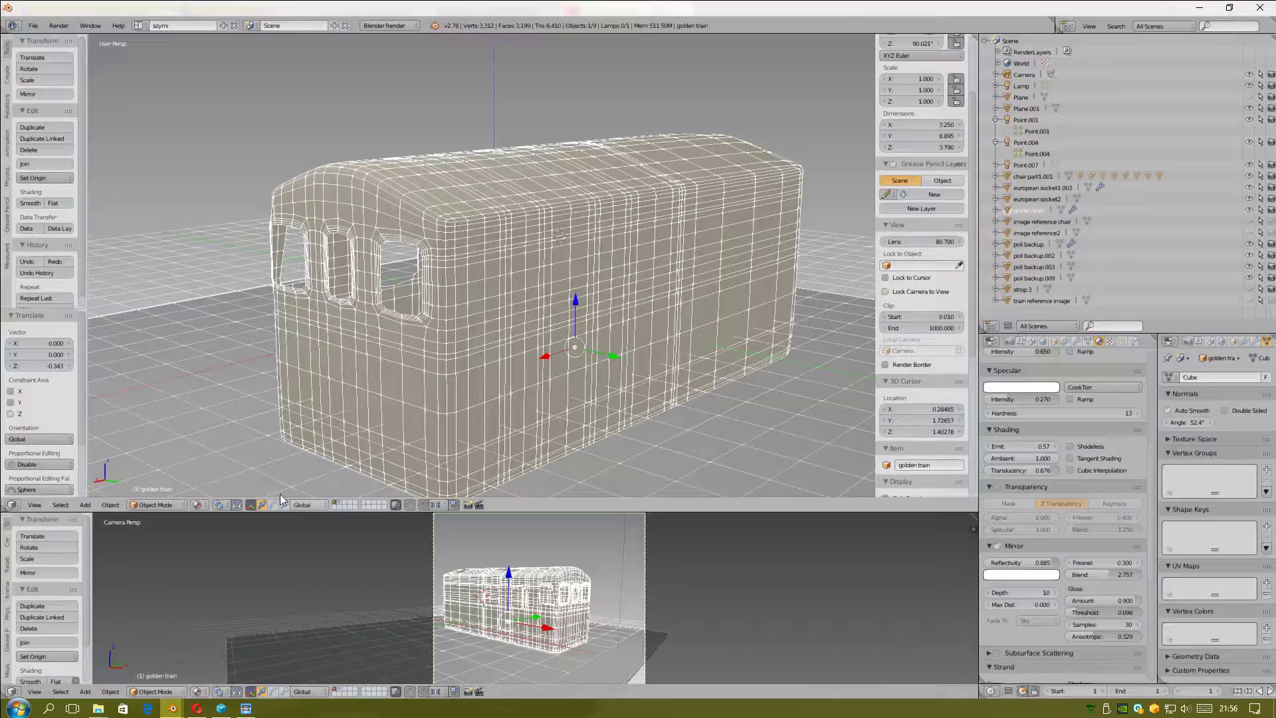
Step: Switch the 3D viewport shading to Rendered to preview the carriage's HDR reflections
{"action": "left_click", "coordinate": [197, 504]}
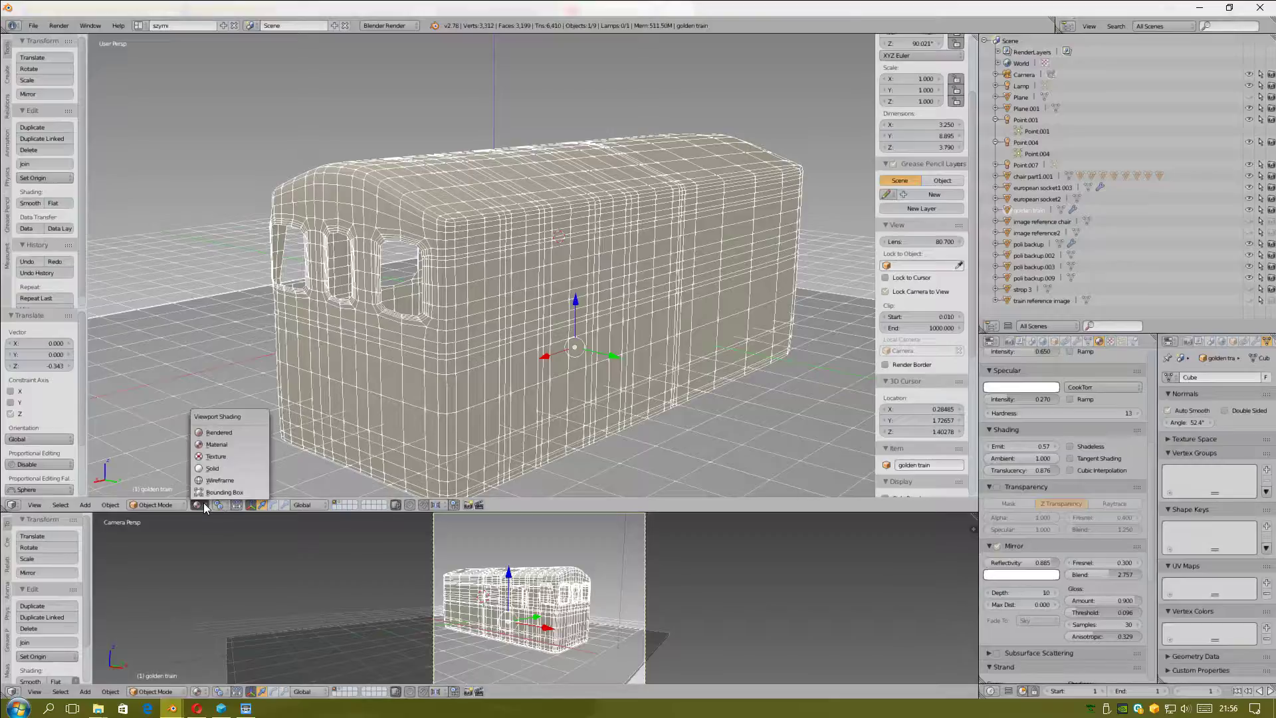
{"action": "left_click", "coordinate": [226, 433]}
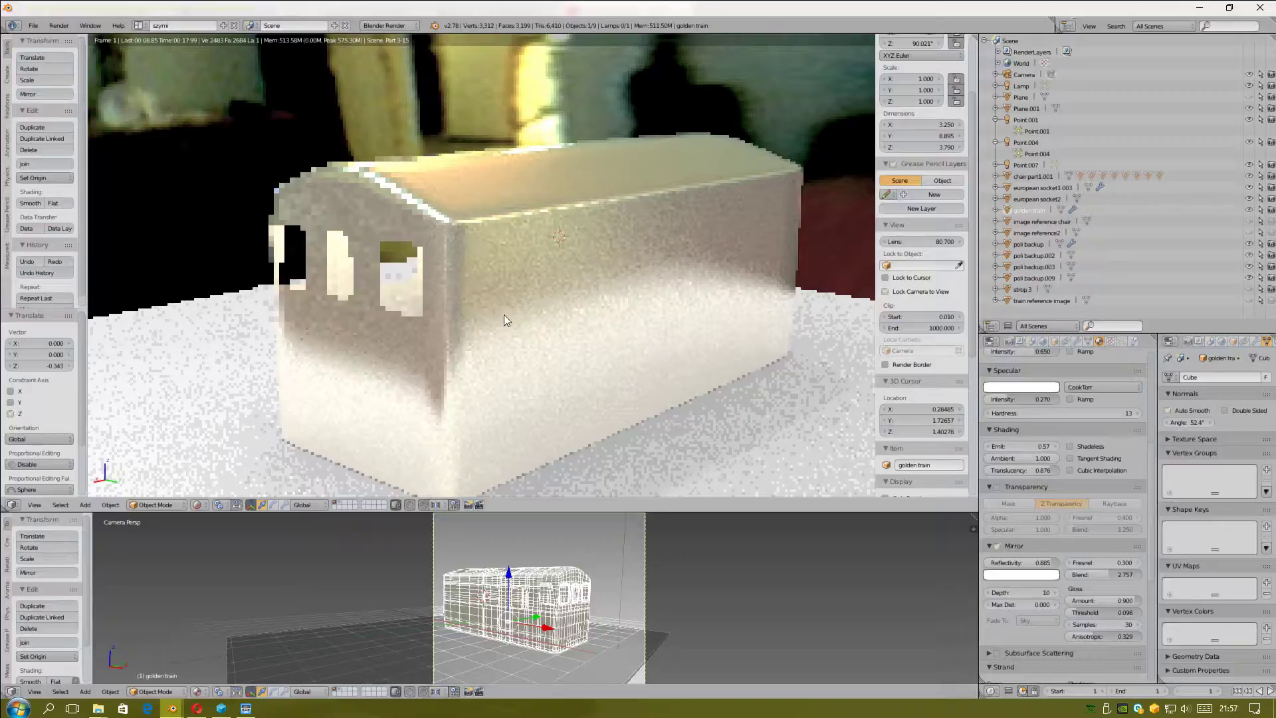
Step: Show the World's Texture.002 in Texture properties after briefly checking Brush, then bring up the screen recorder
{"action": "left_click", "coordinate": [1112, 342]}
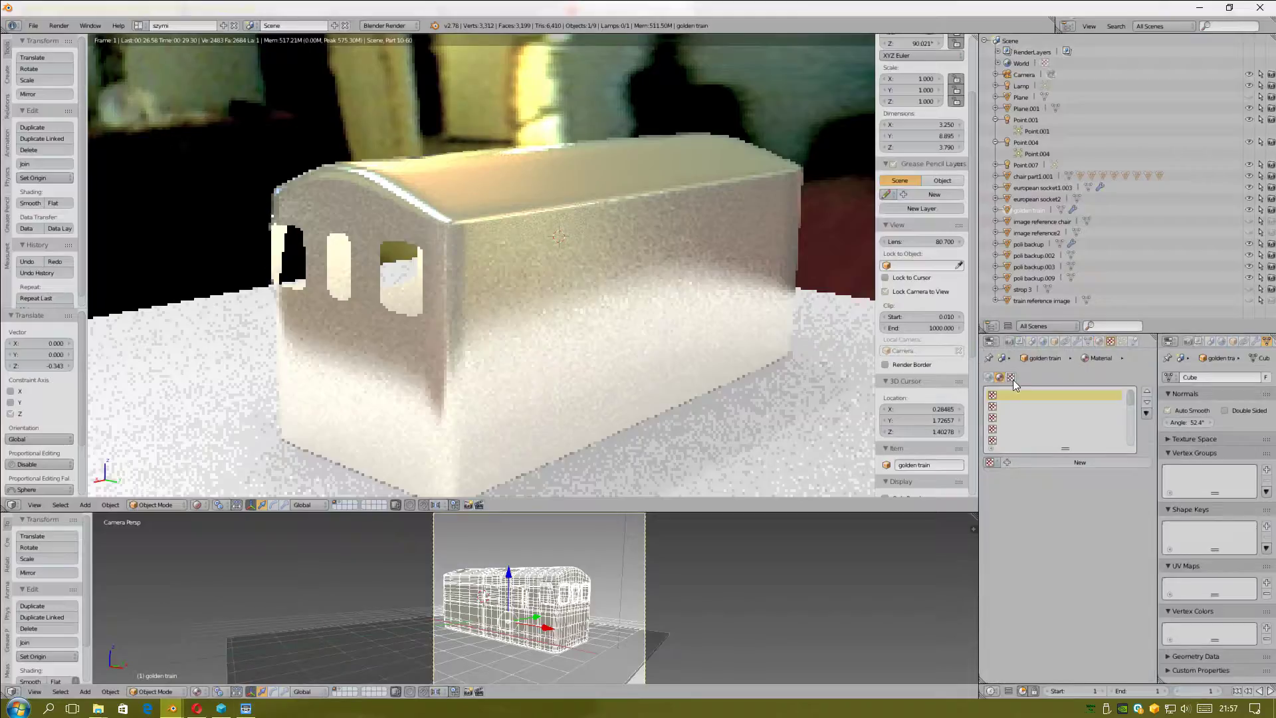
{"action": "left_click", "coordinate": [990, 378]}
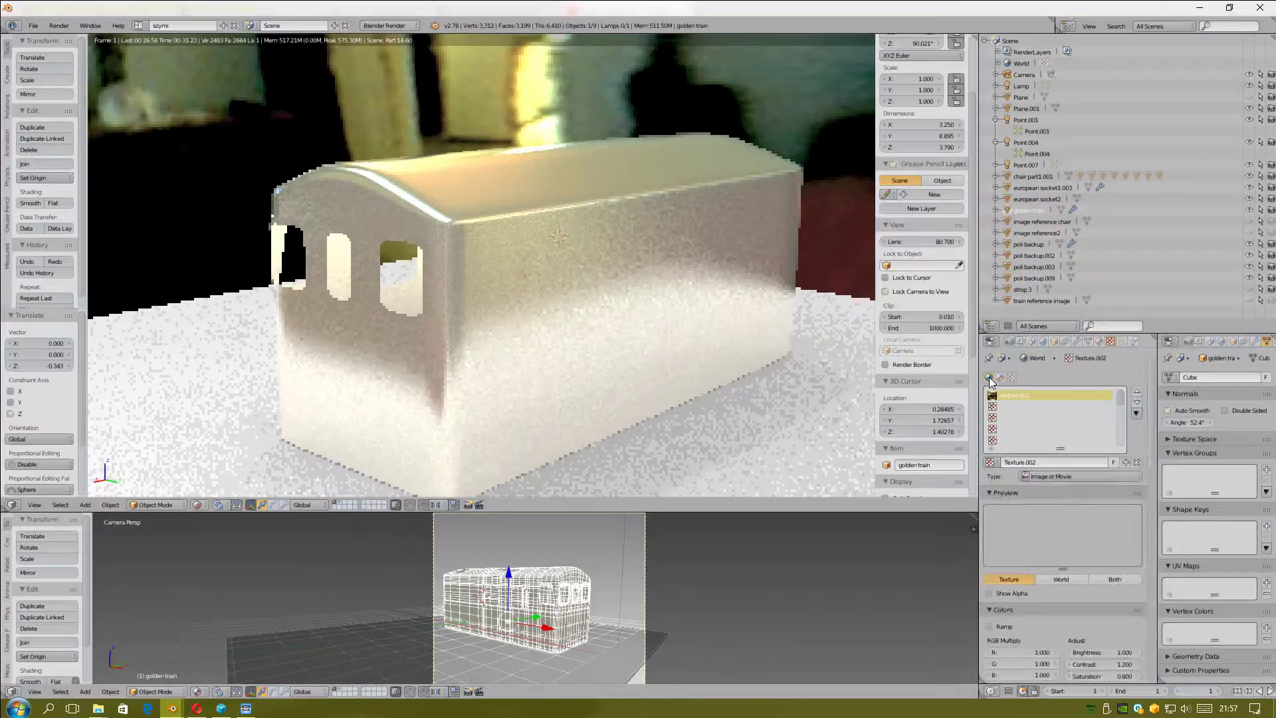
{"action": "left_click", "coordinate": [1012, 378]}
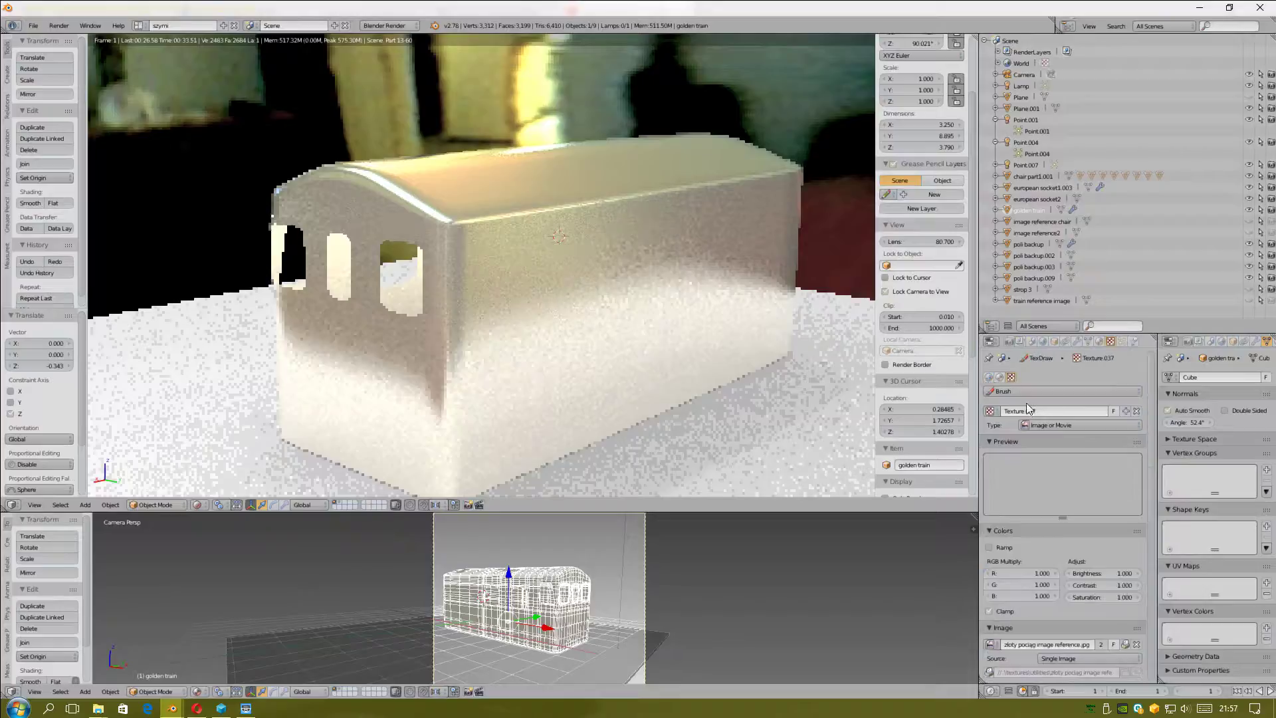
{"action": "left_click", "coordinate": [990, 377]}
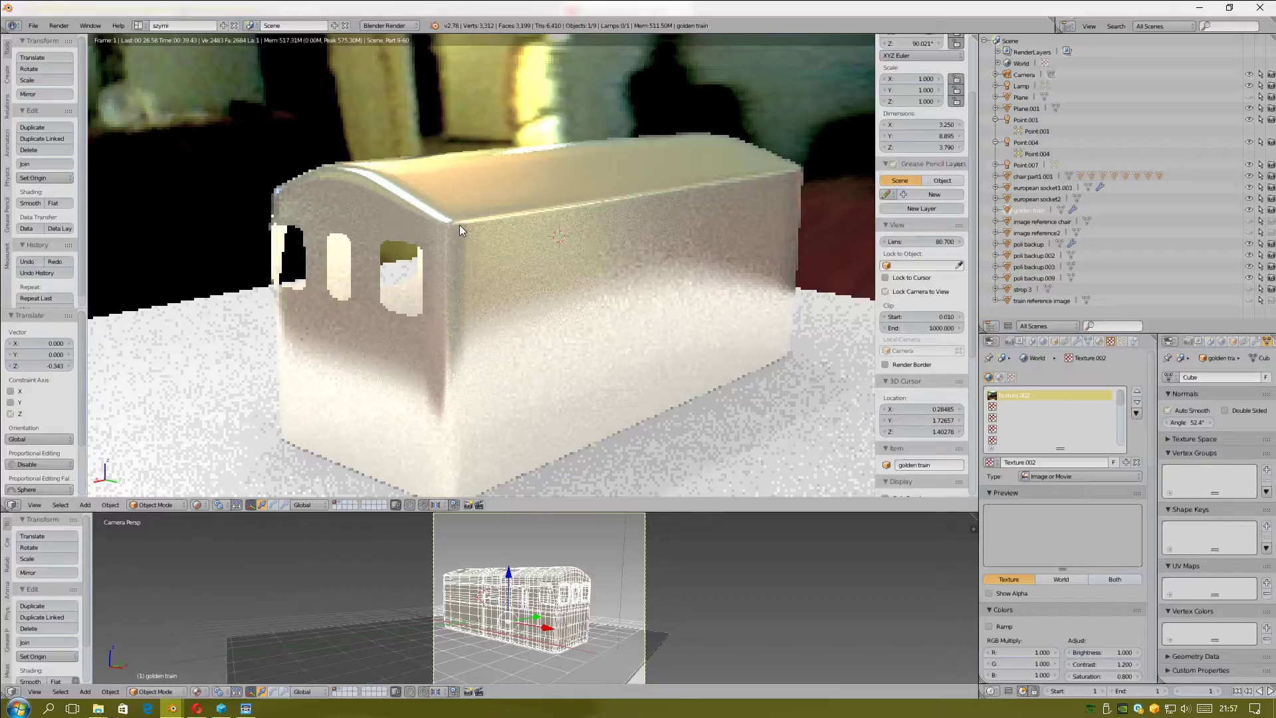
{"action": "left_click", "coordinate": [245, 710]}
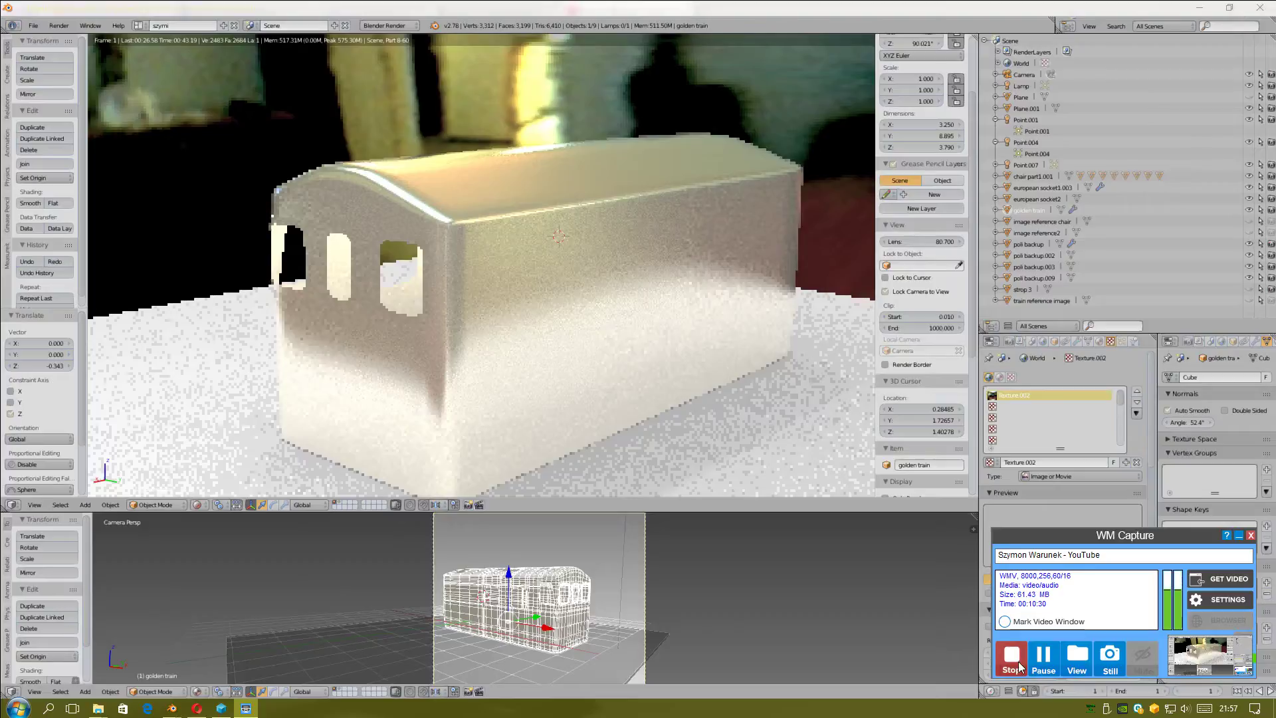